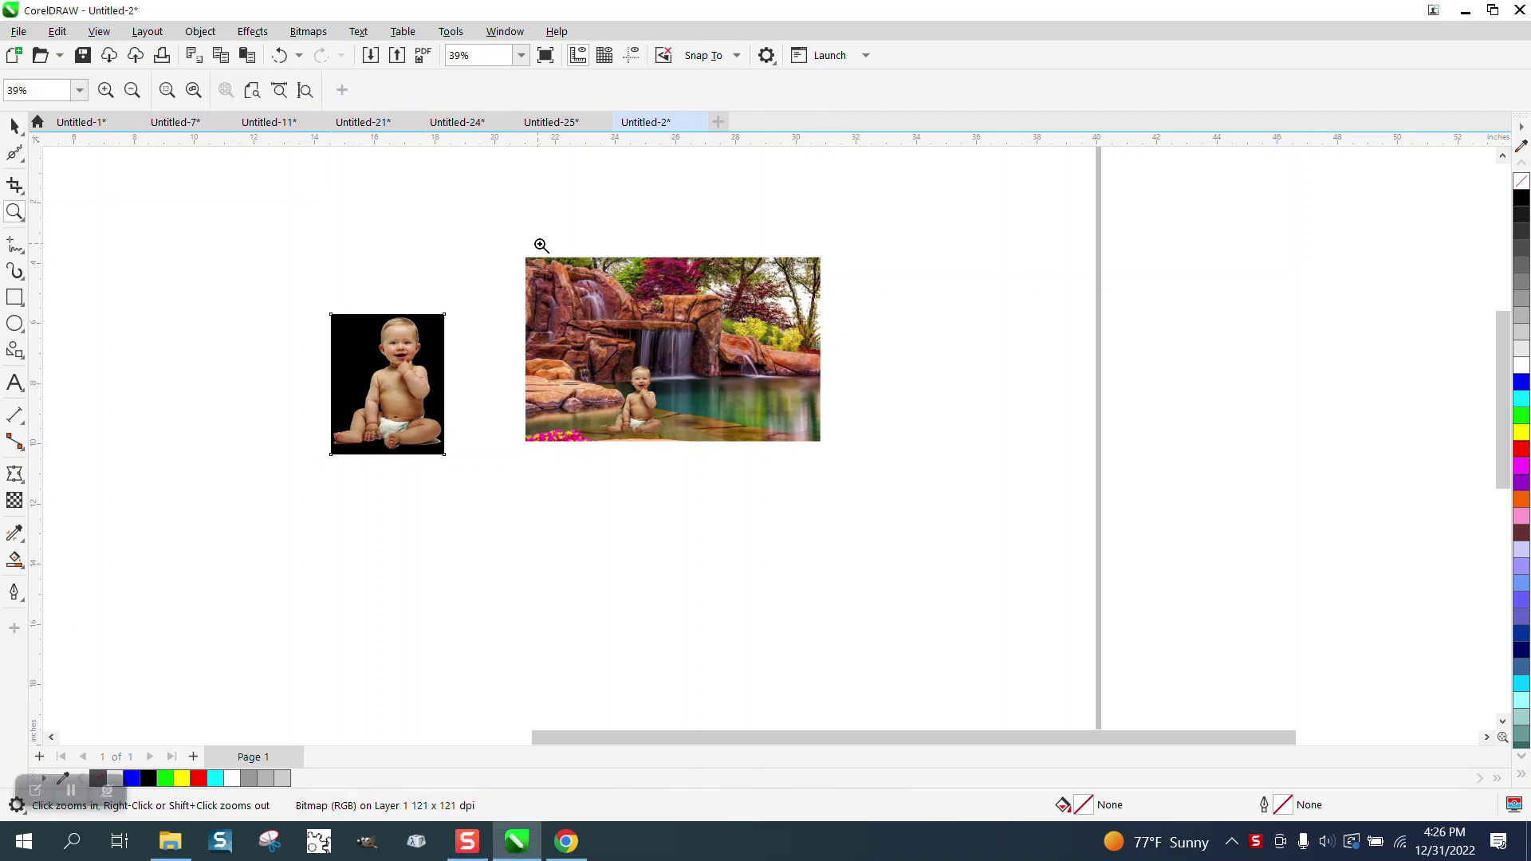
- Zoom in to inspect the baby photo's eye and the edge of its head
left_click_drag(1049, 506, 1073, 517)
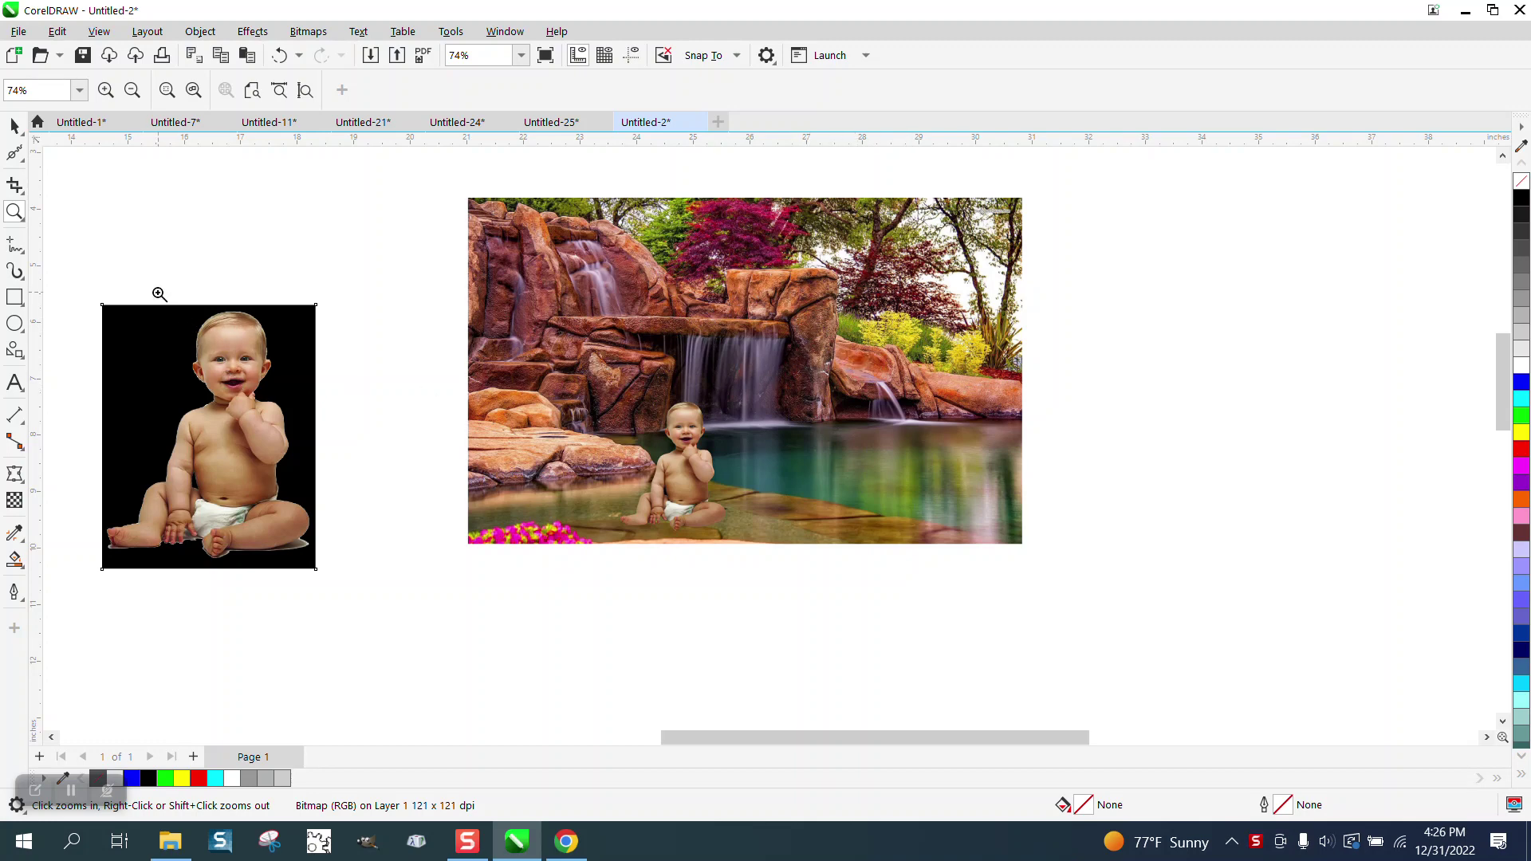
left_click_drag(155, 307, 313, 483)
scroll(341, 495, "down", 3)
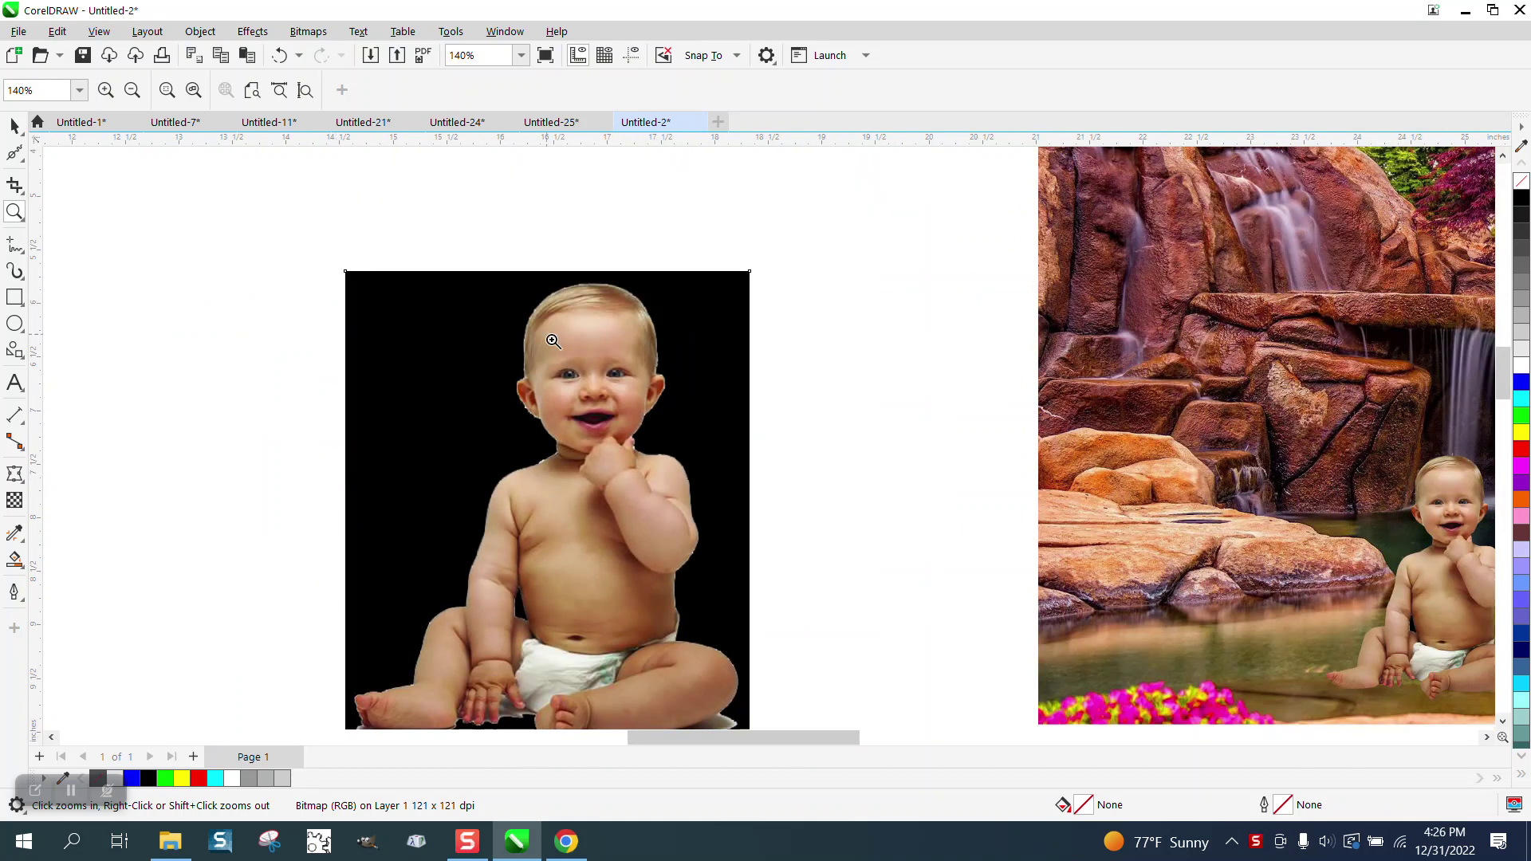
left_click_drag(647, 335, 718, 419)
scroll(719, 420, "down", 1)
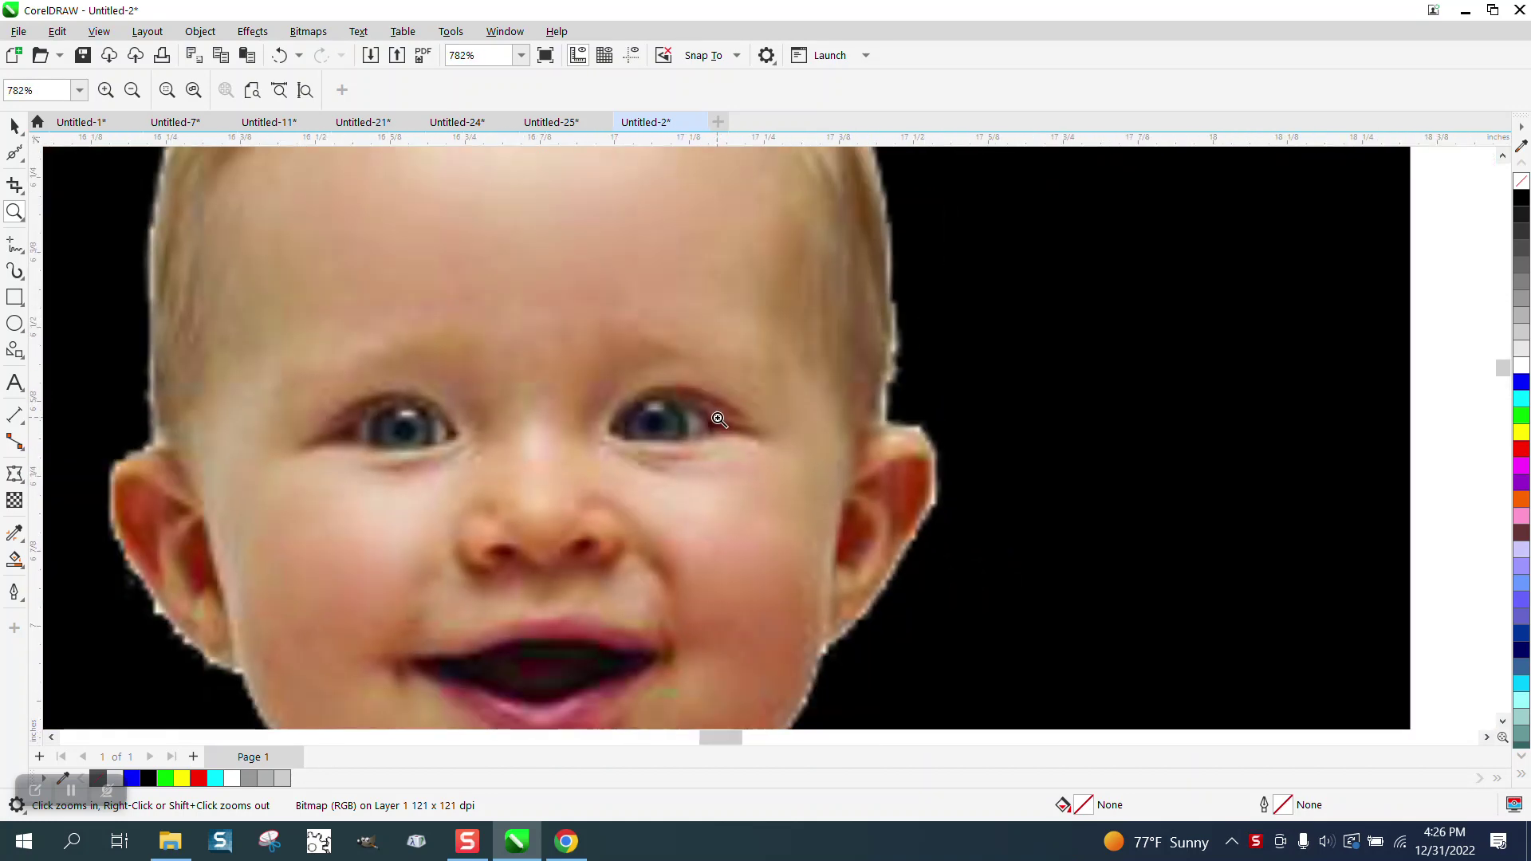
scroll(722, 407, "down", 8)
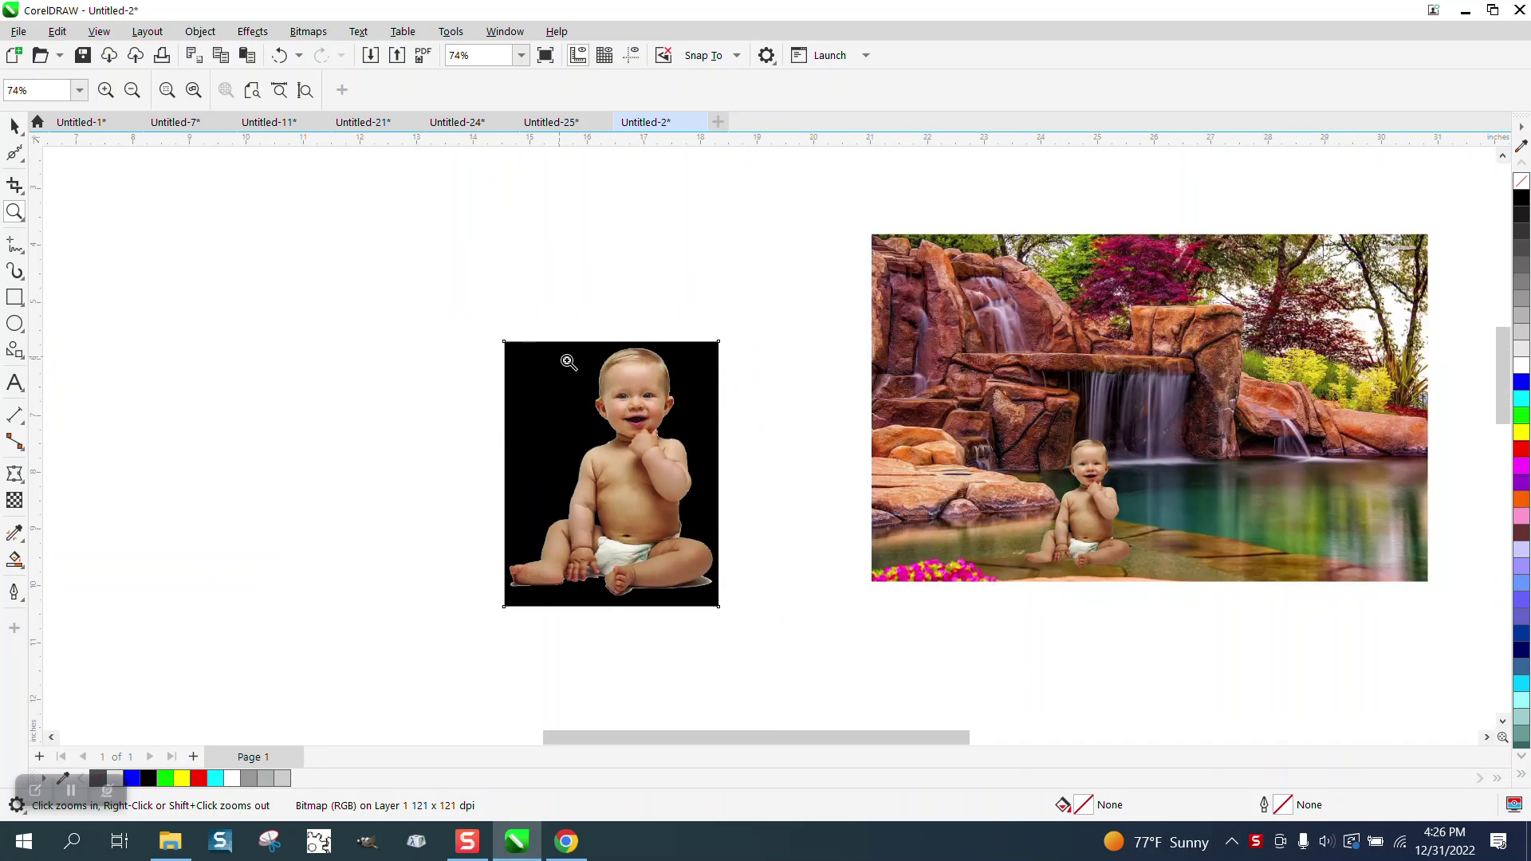
left_click_drag(635, 332, 740, 421)
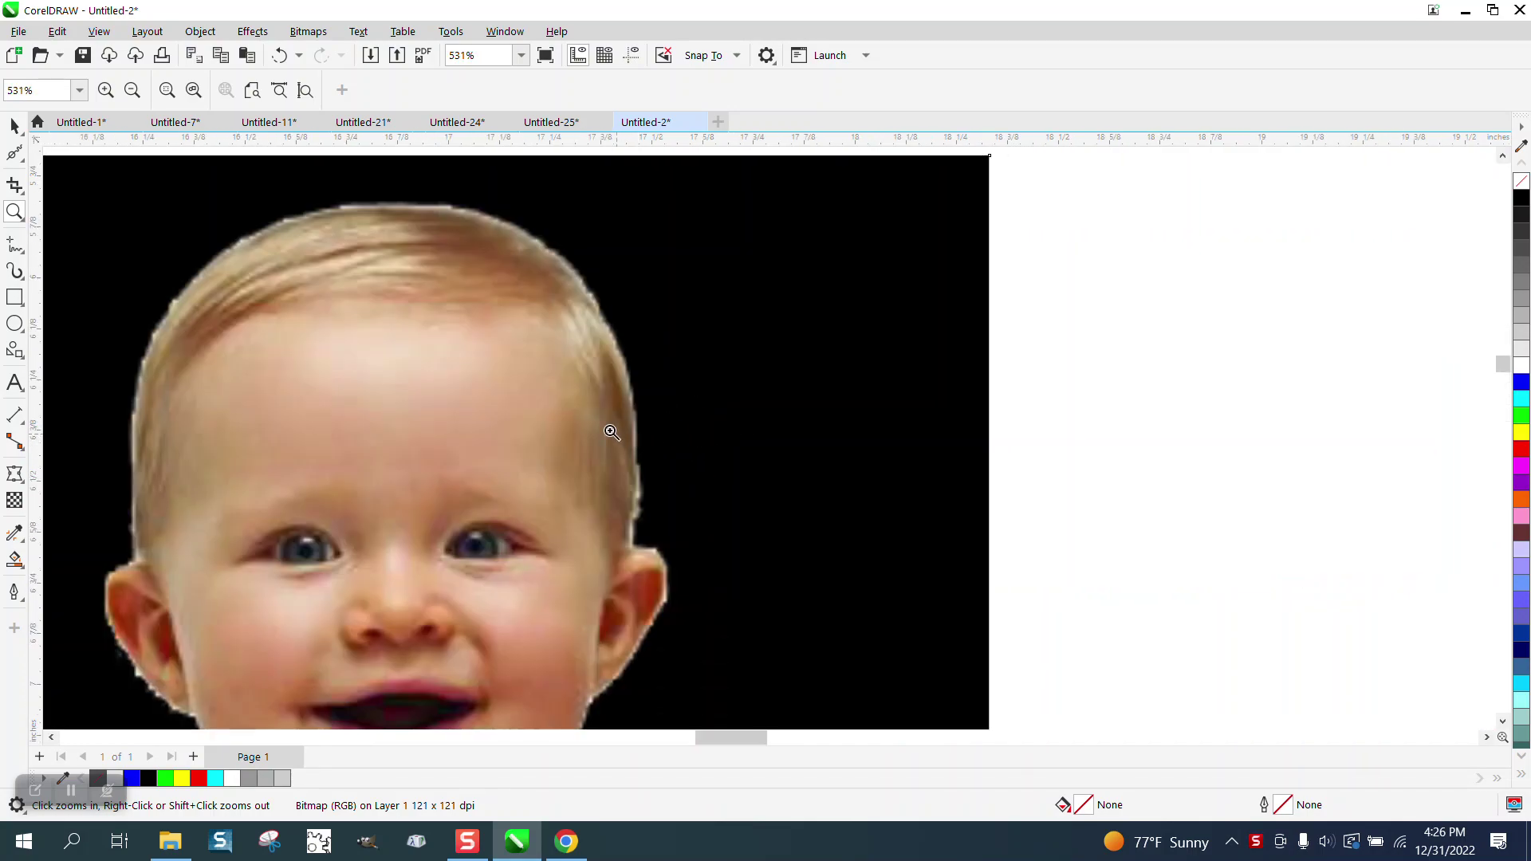
scroll(642, 444, "down", 6)
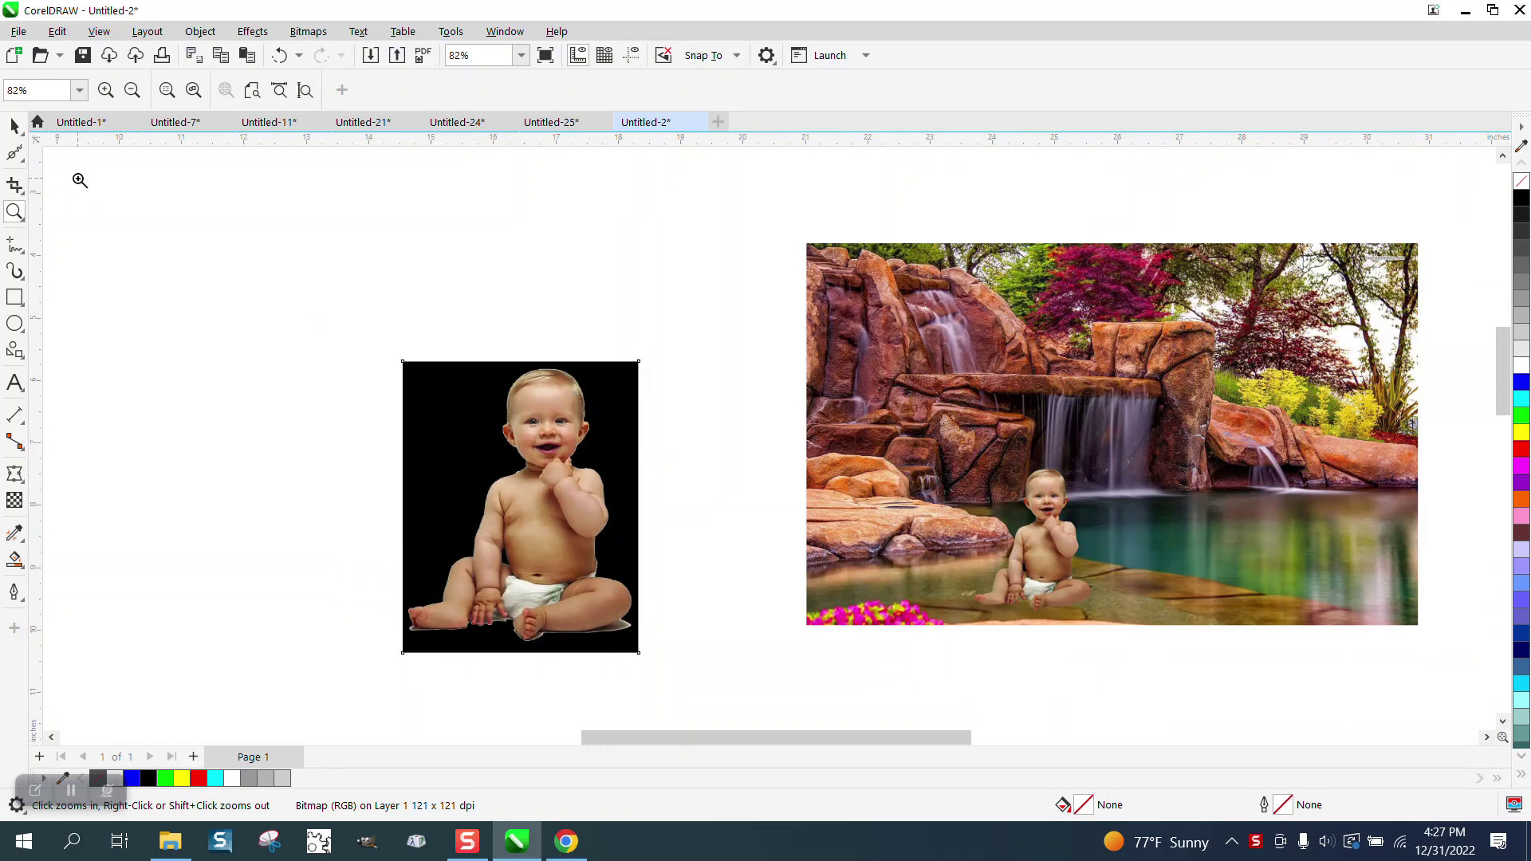
- Move the baby photo up-left and shrink it to 16.5% of its size
left_click(15, 125)
left_click_drag(604, 401, 496, 323)
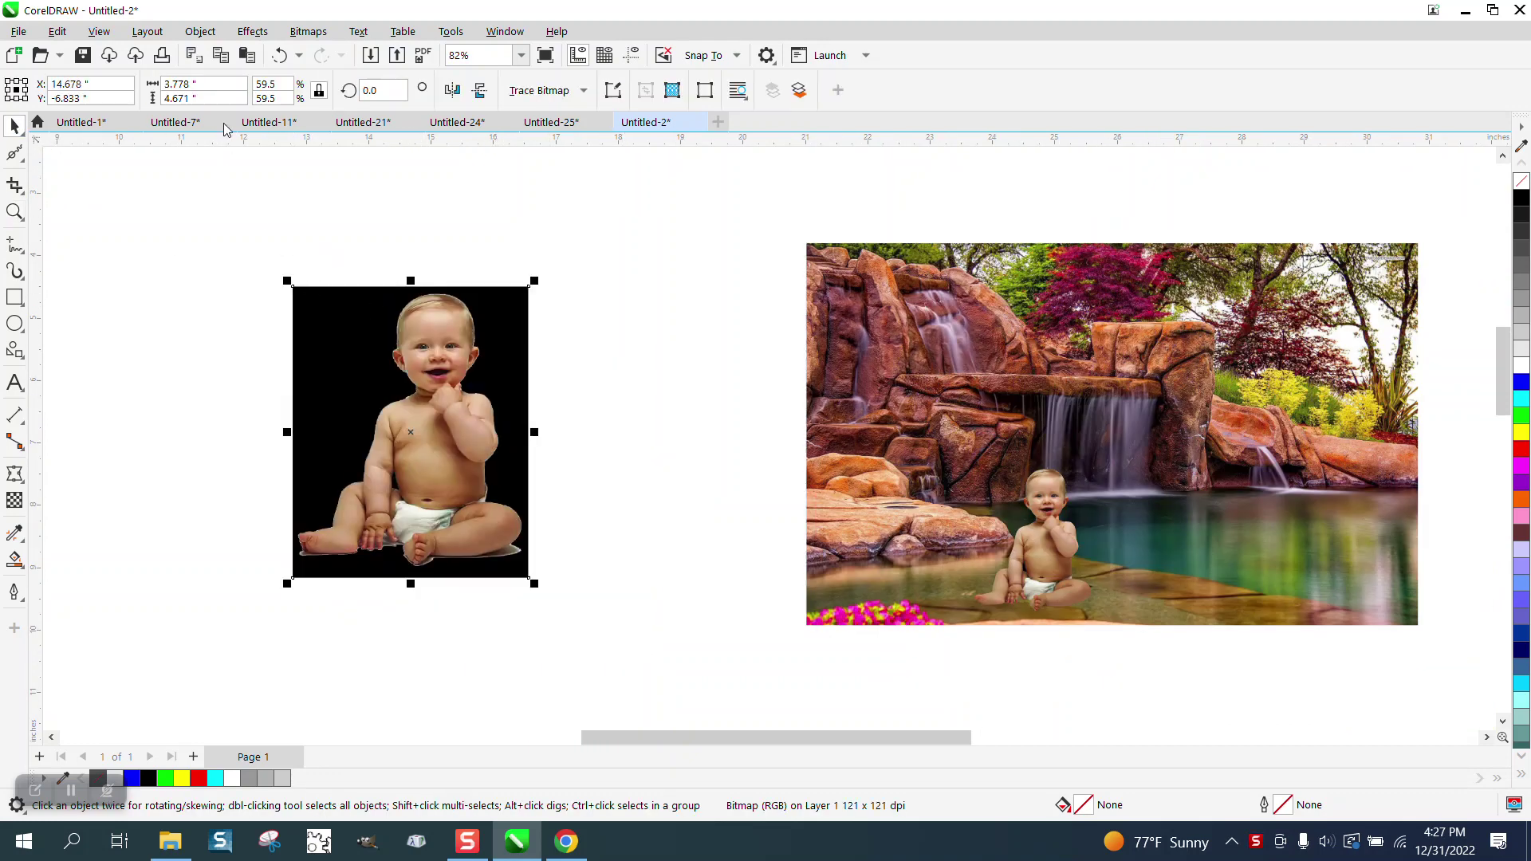
left_click_drag(530, 281, 335, 280)
left_click(303, 200)
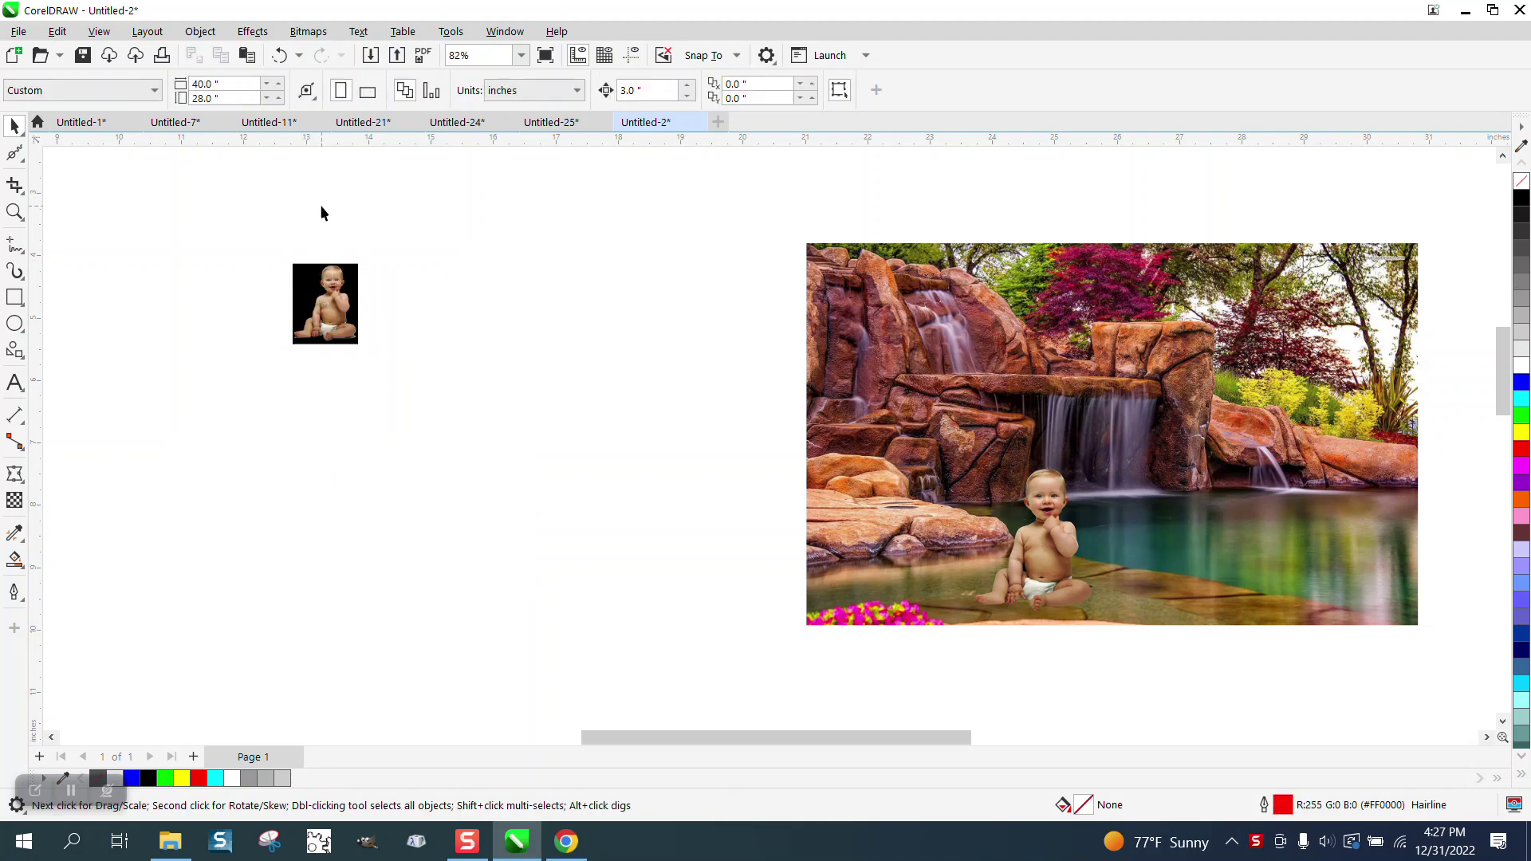
- Set the nudge distance to 2 in and place a duplicate 2 inches right of the photo
left_click(647, 90)
type("2")
left_click(339, 312)
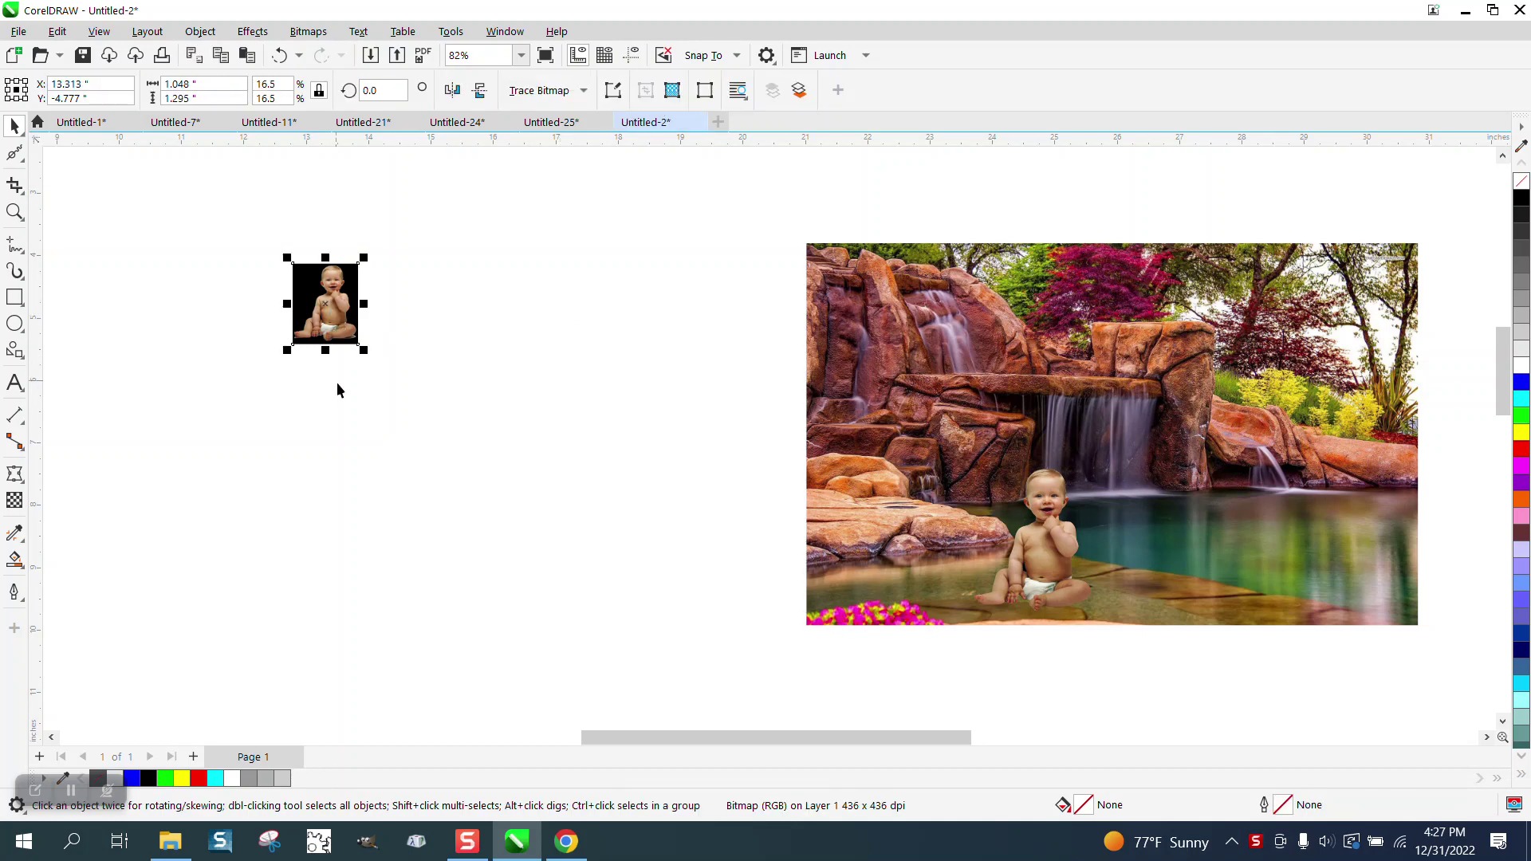
key("ctrl+d")
key("Right")
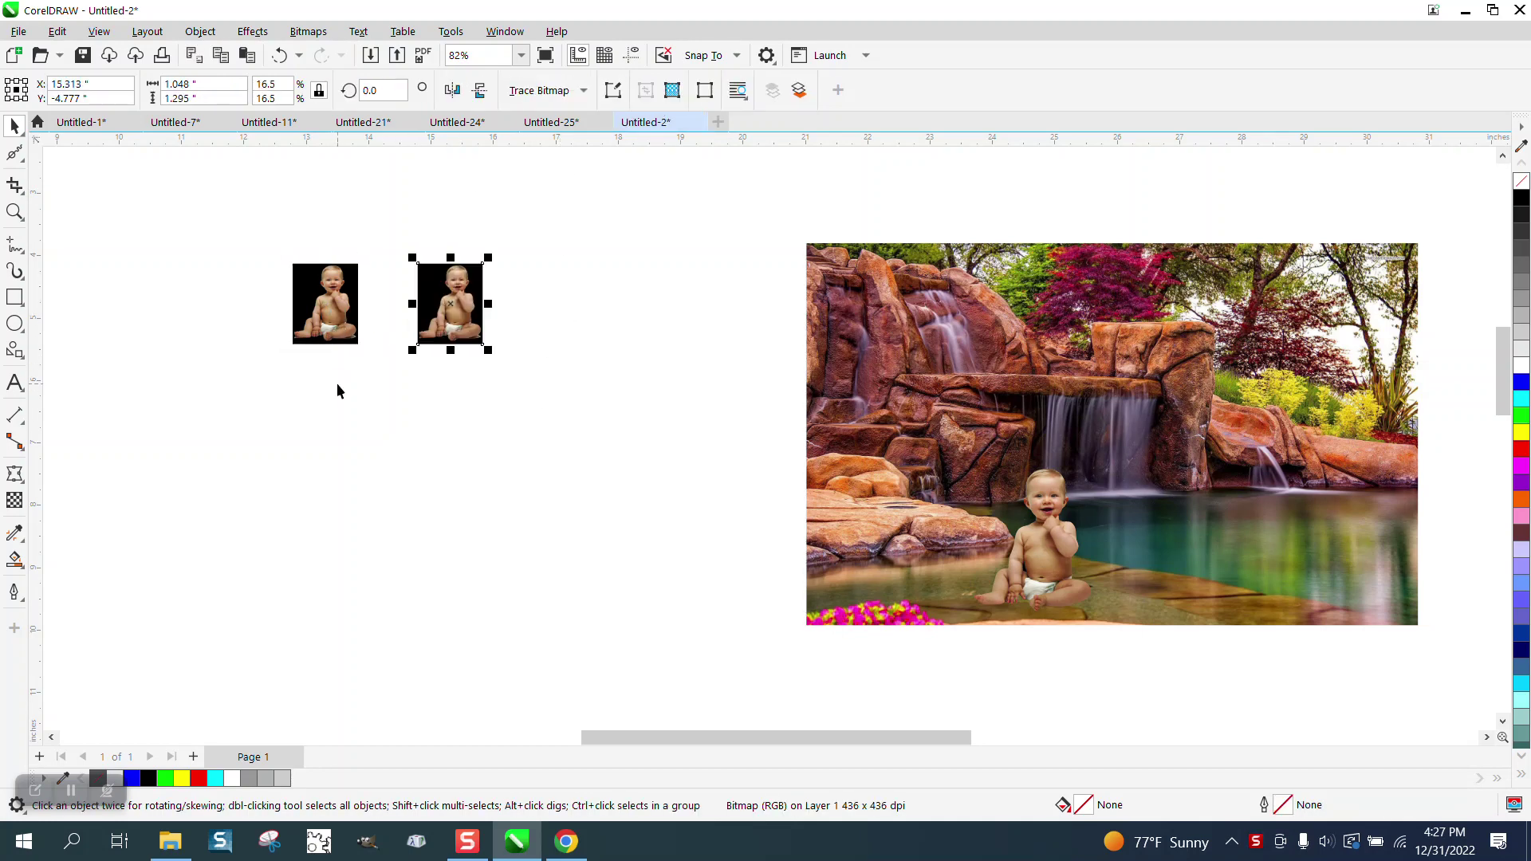
left_click(15, 211)
left_click_drag(288, 251, 587, 374)
left_click(15, 126)
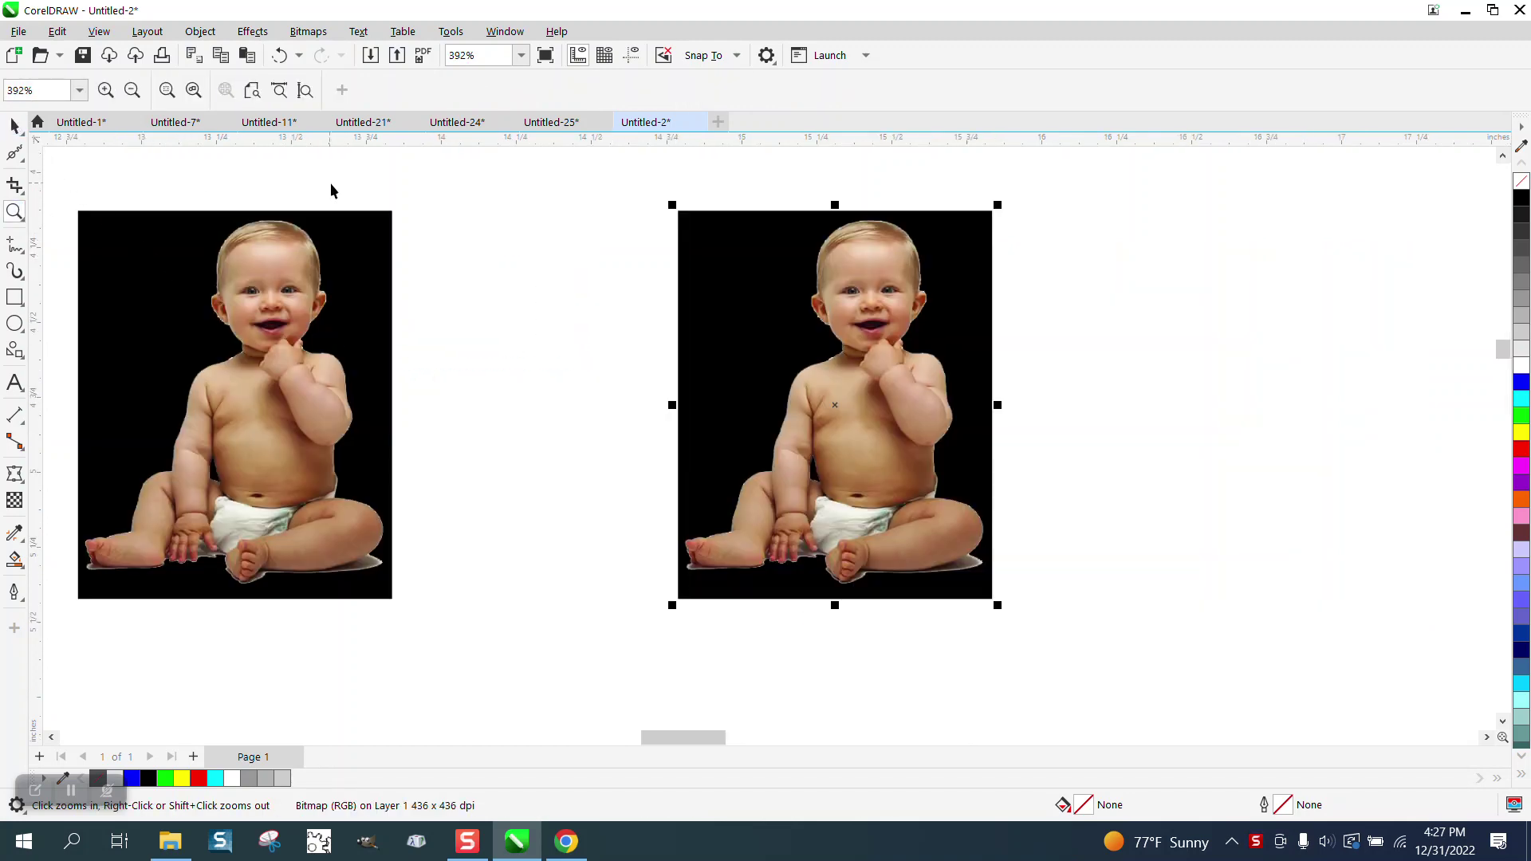
- Trace the left photo with Outline Trace > Clipart and nudge the result right of both photos
left_click(307, 244)
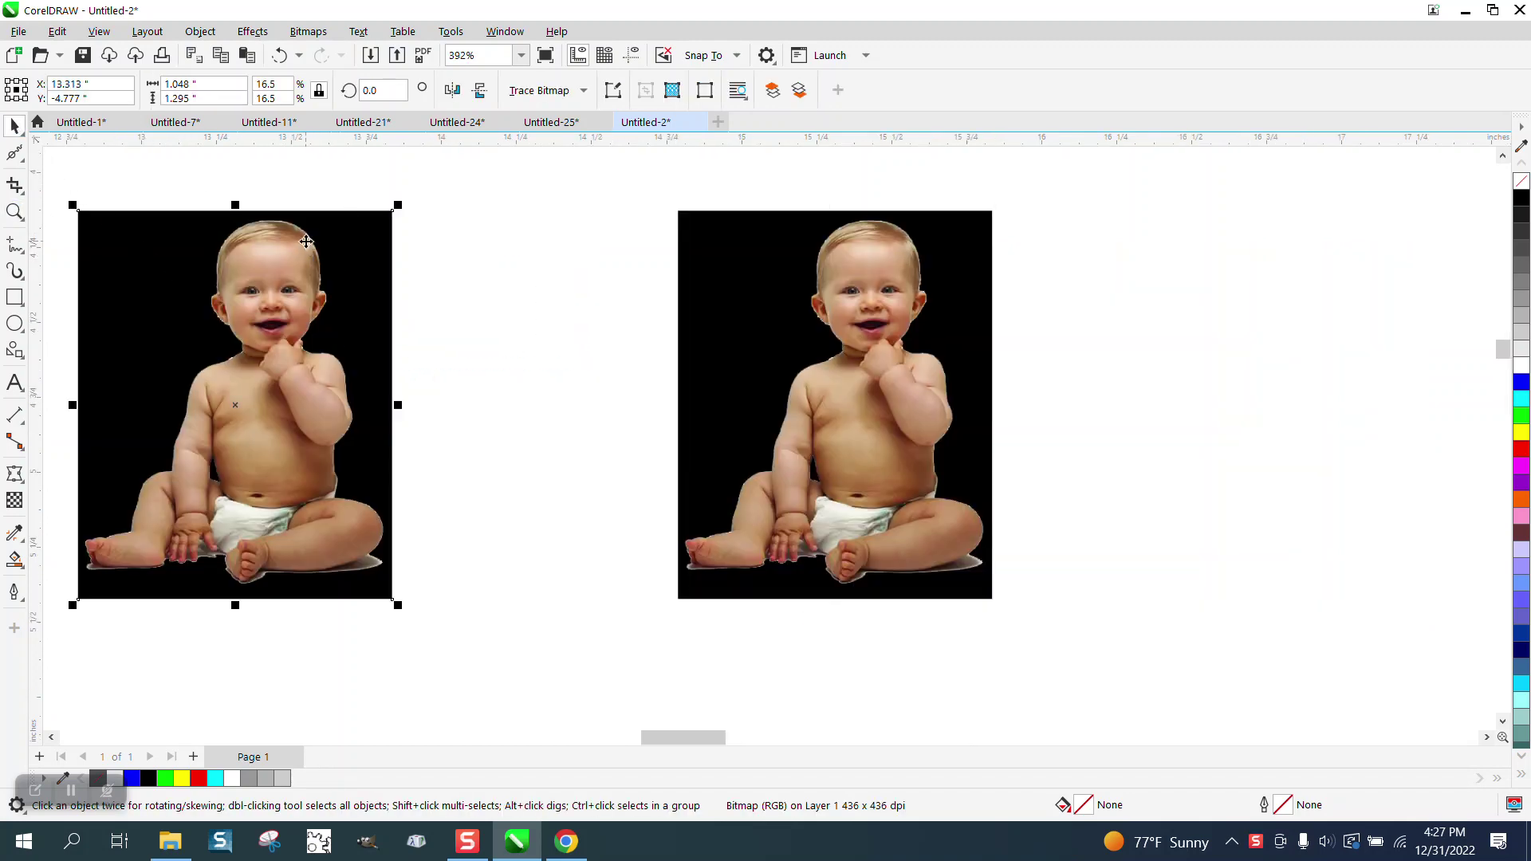
left_click(577, 92)
mouse_move(579, 159)
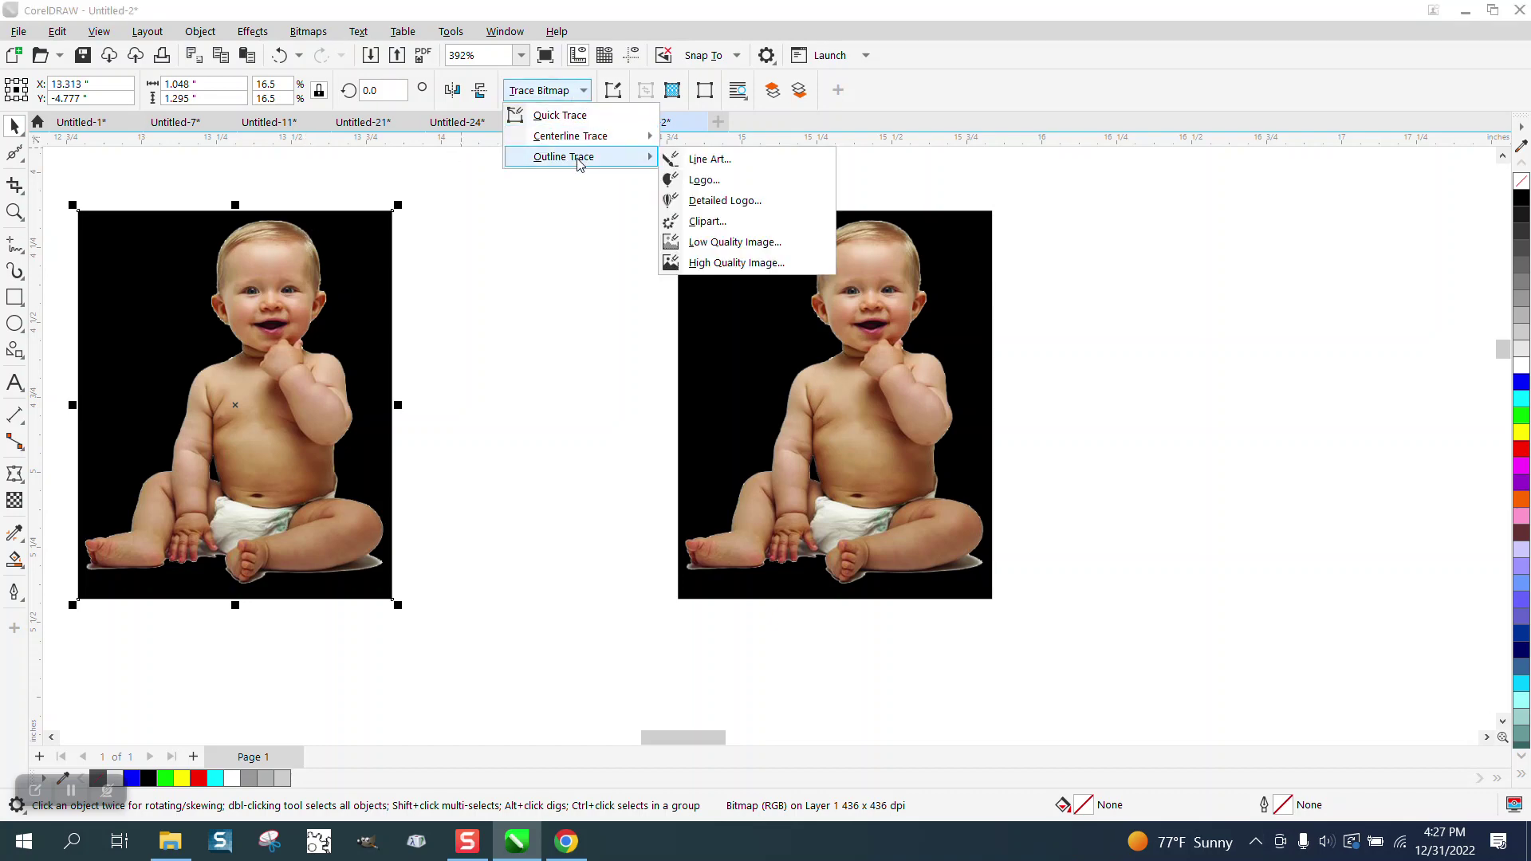
left_click(717, 224)
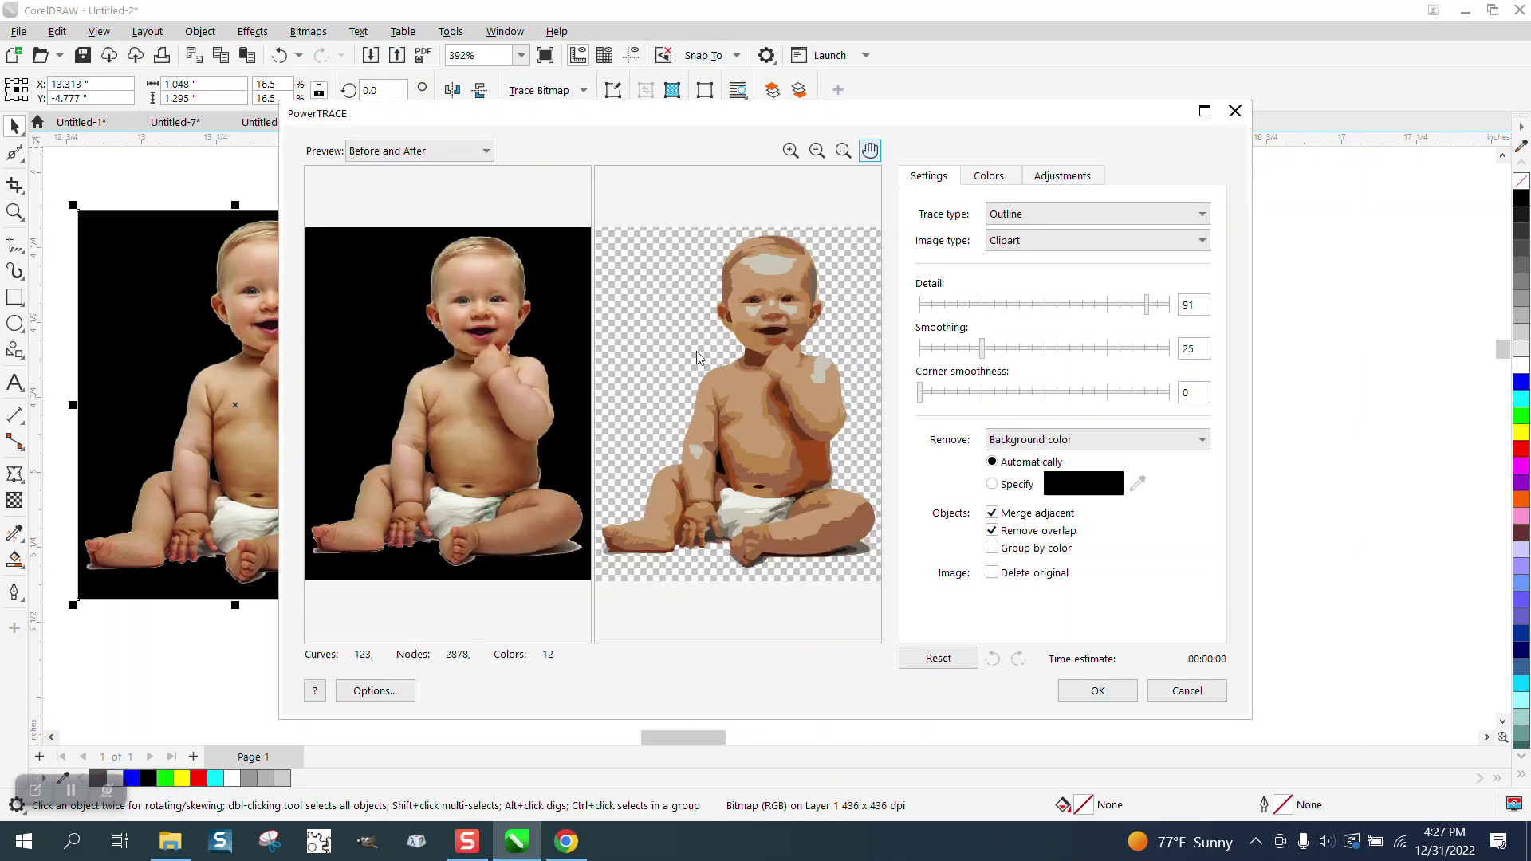
left_click(1121, 701)
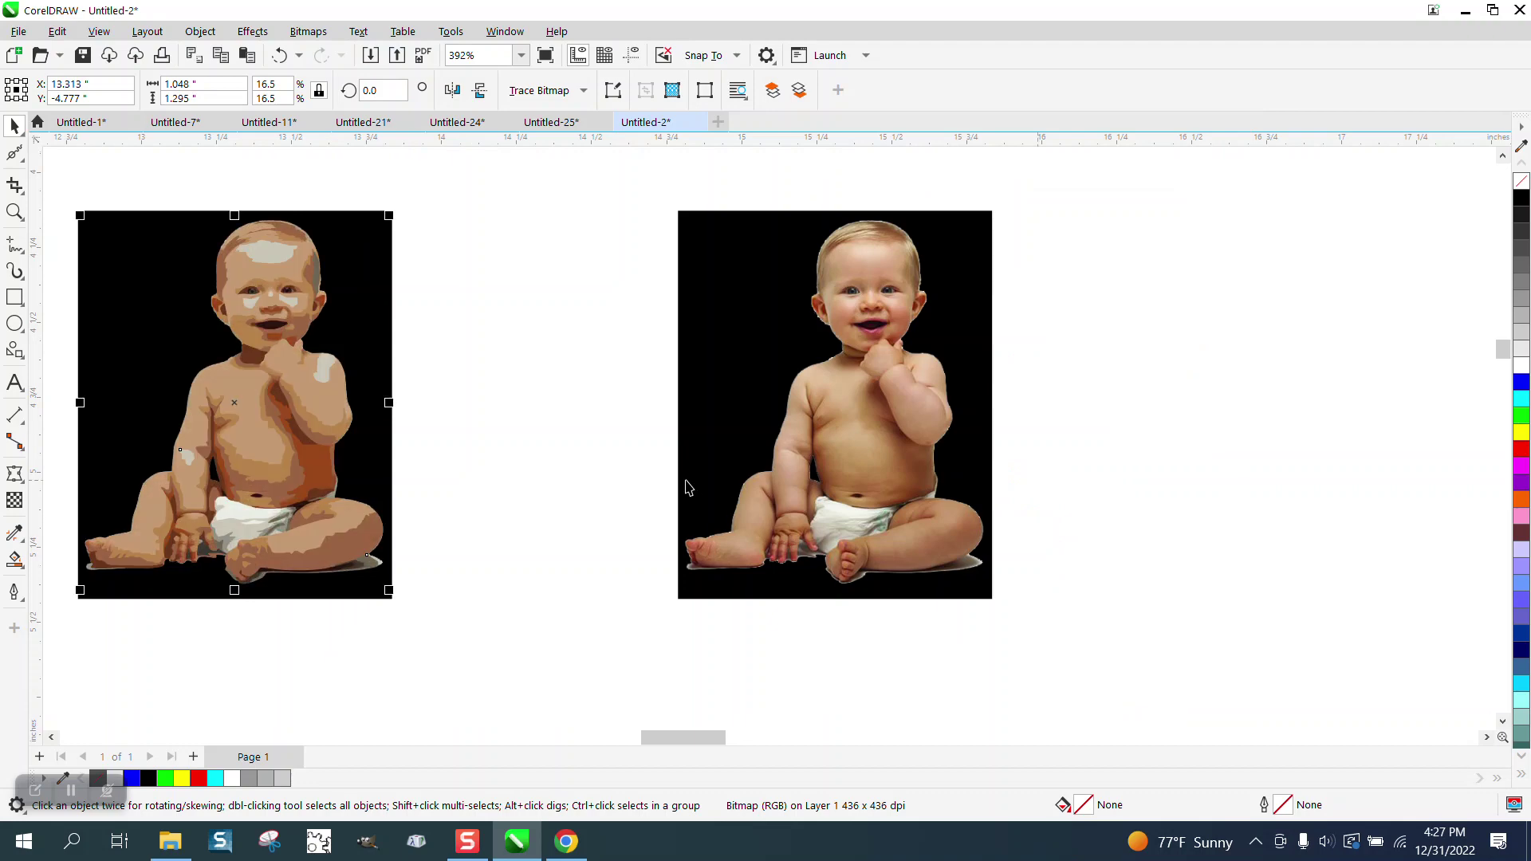
key("Right")
key("Right")
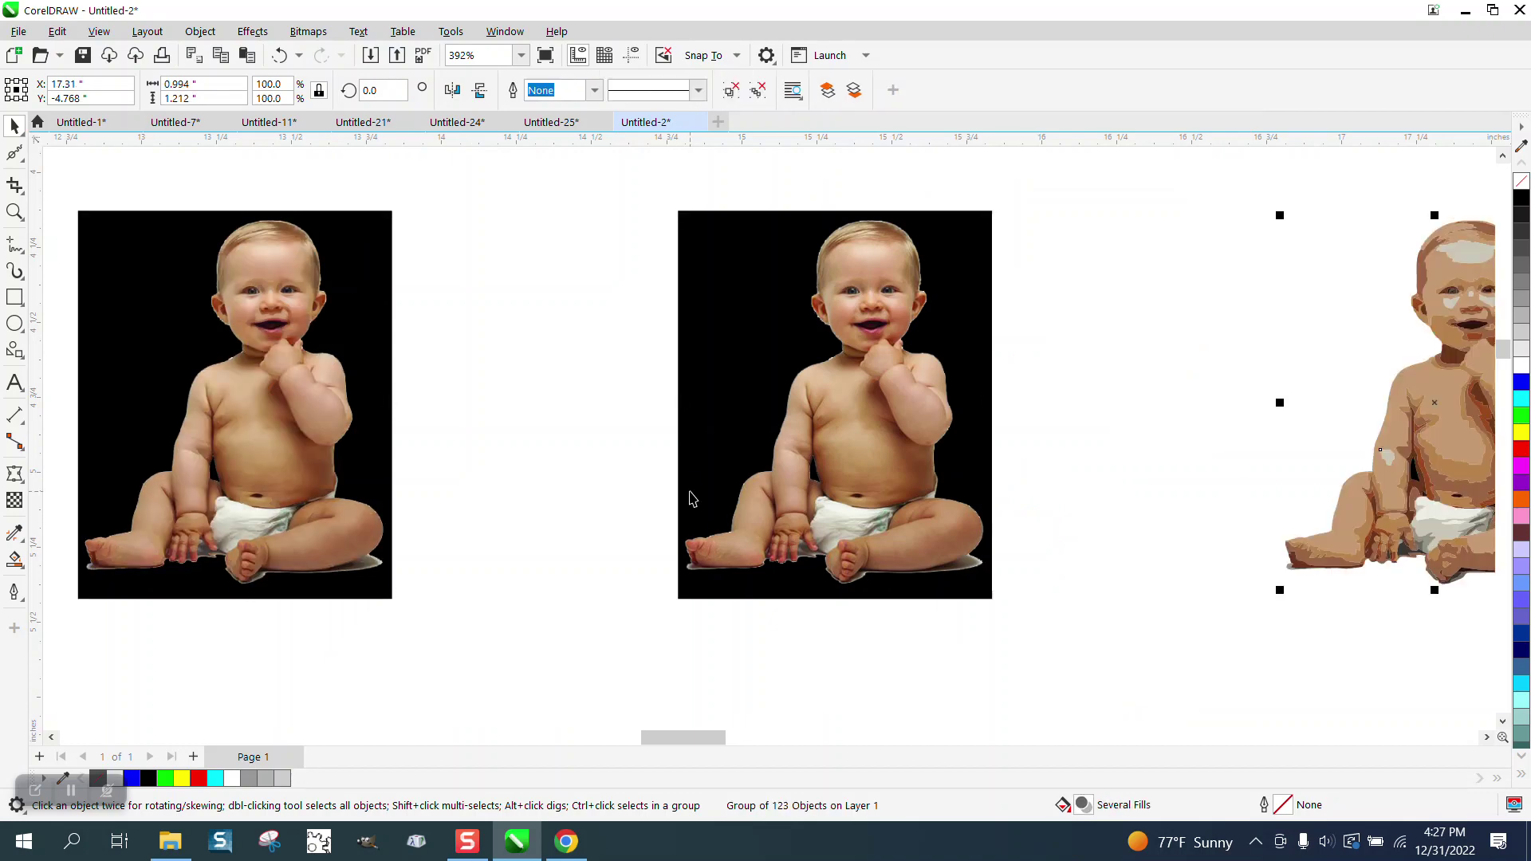
scroll(691, 499, "down", 2)
left_click(15, 211)
left_click_drag(1168, 460, 1392, 583)
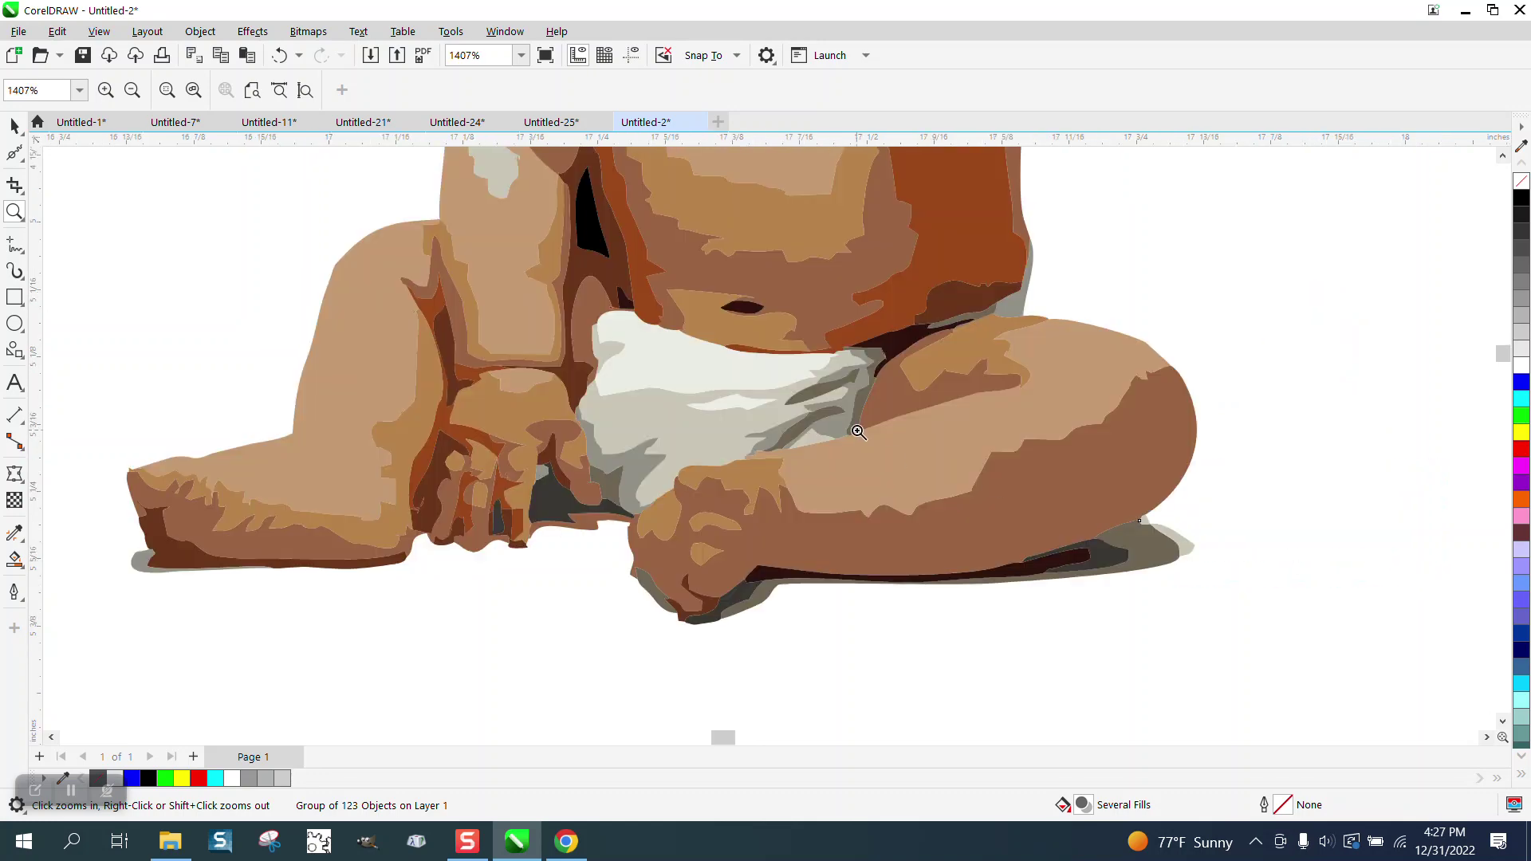
scroll(852, 427, "down", 10)
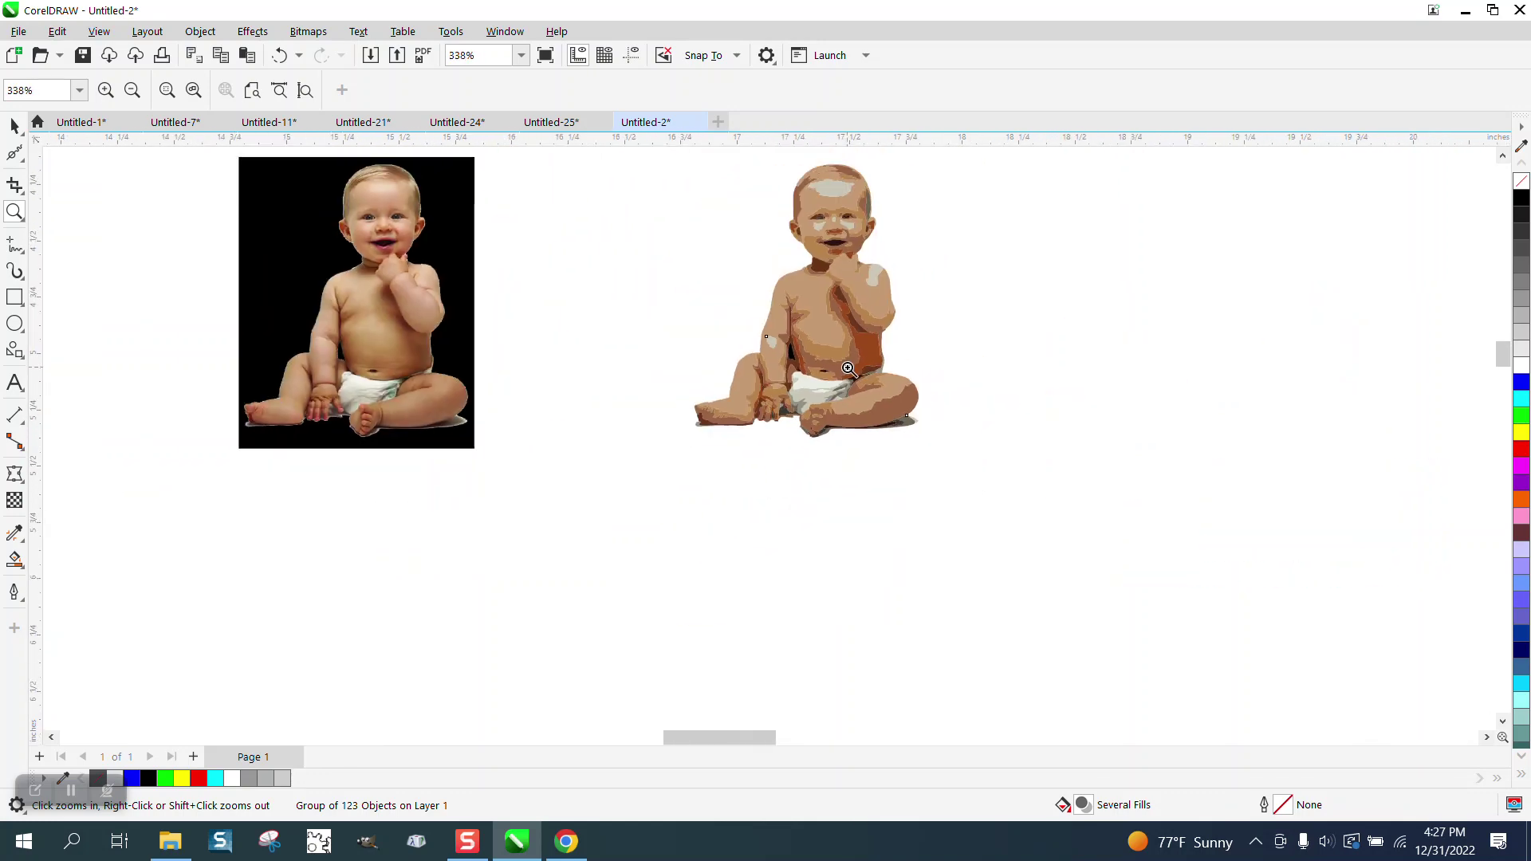
left_click(14, 125)
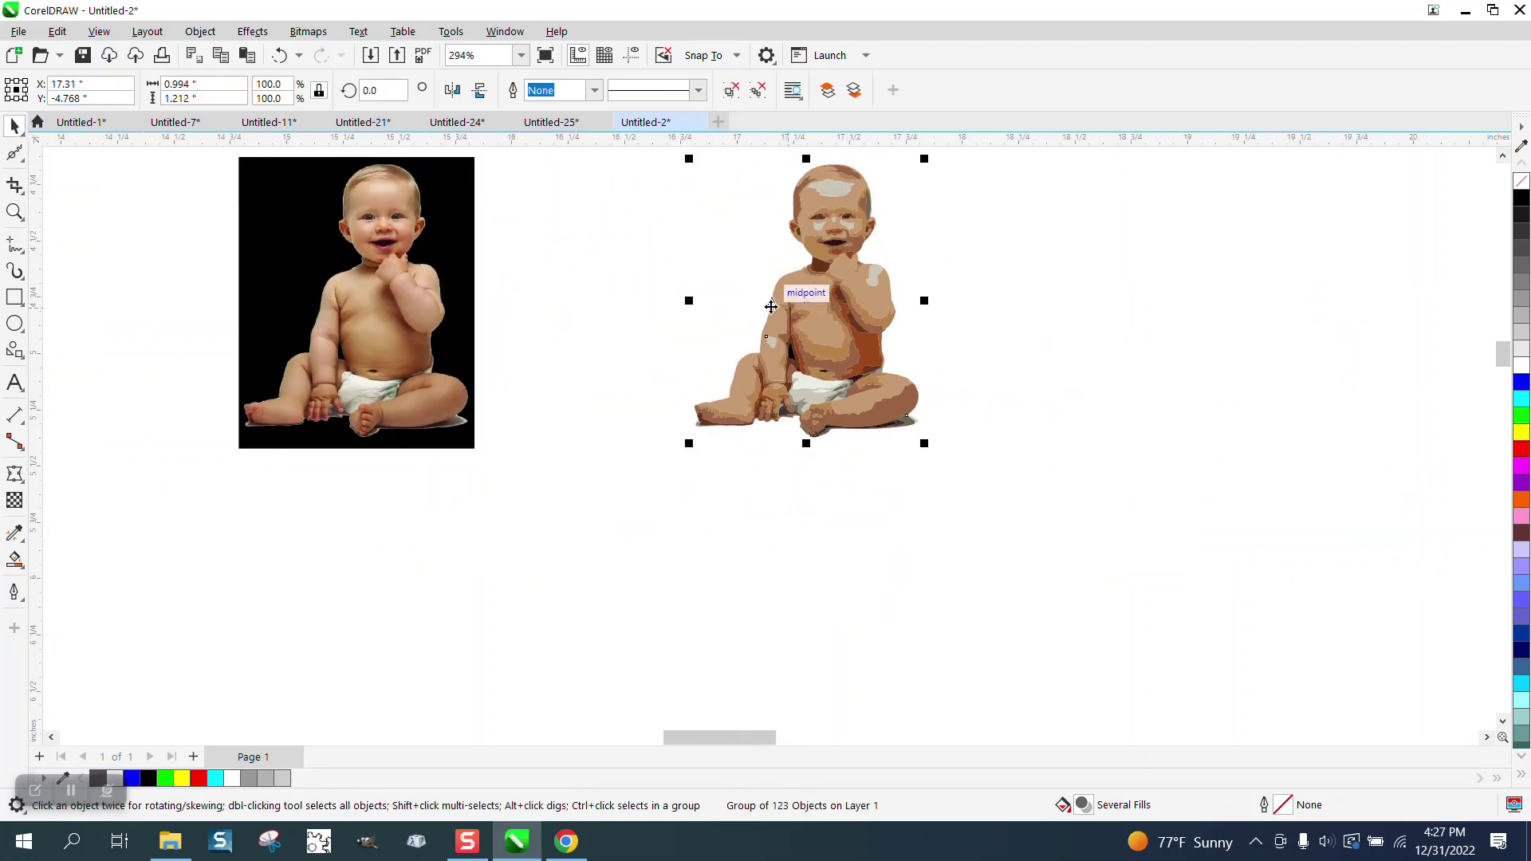
- Ungroup the traced baby into separate shapes and zoom in on its foot
left_click(201, 31)
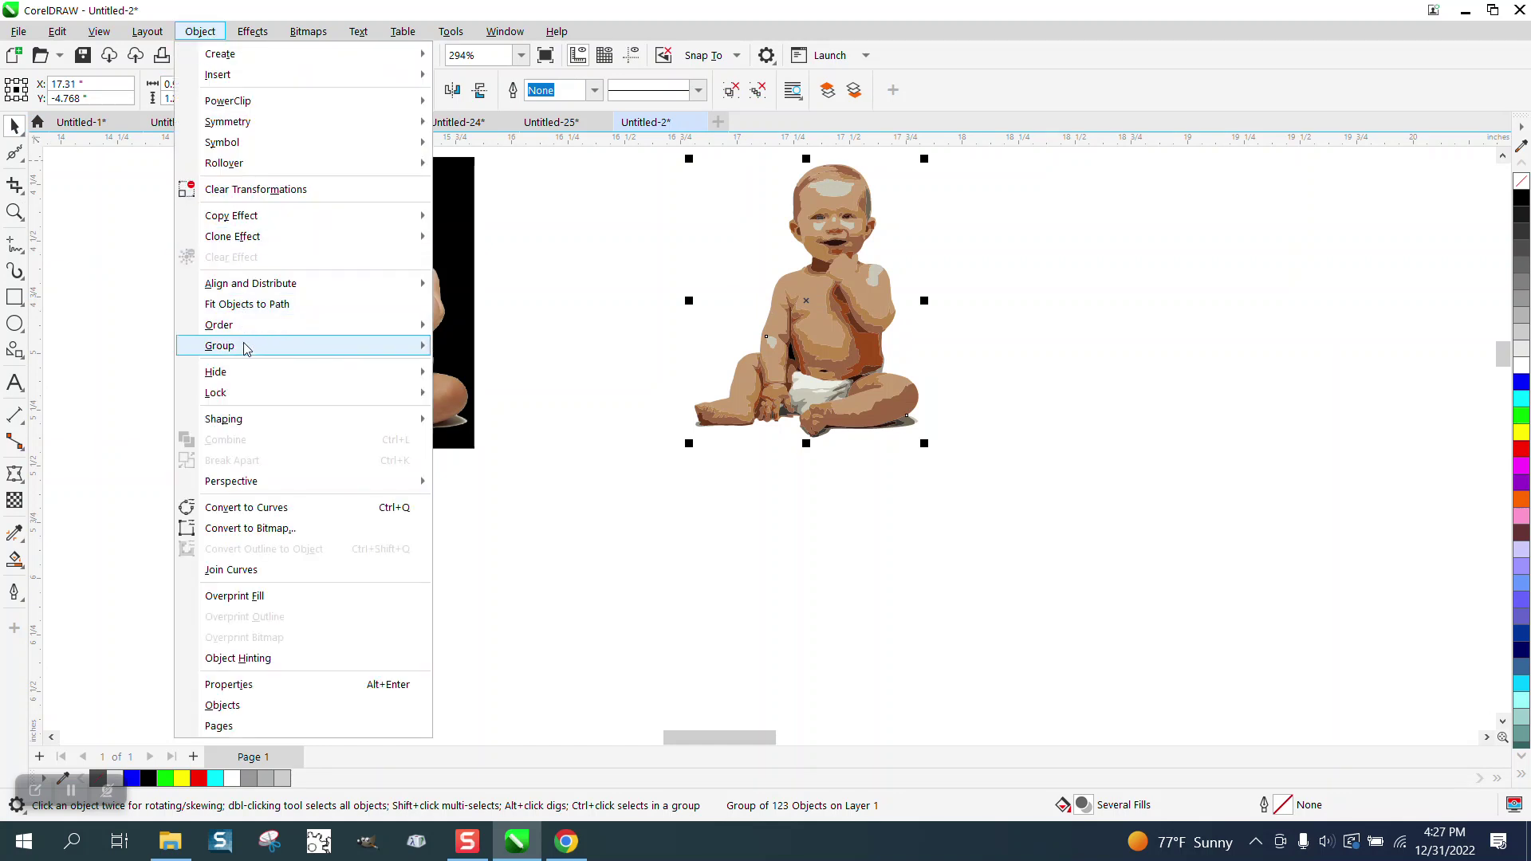
left_click(482, 367)
left_click(1040, 332)
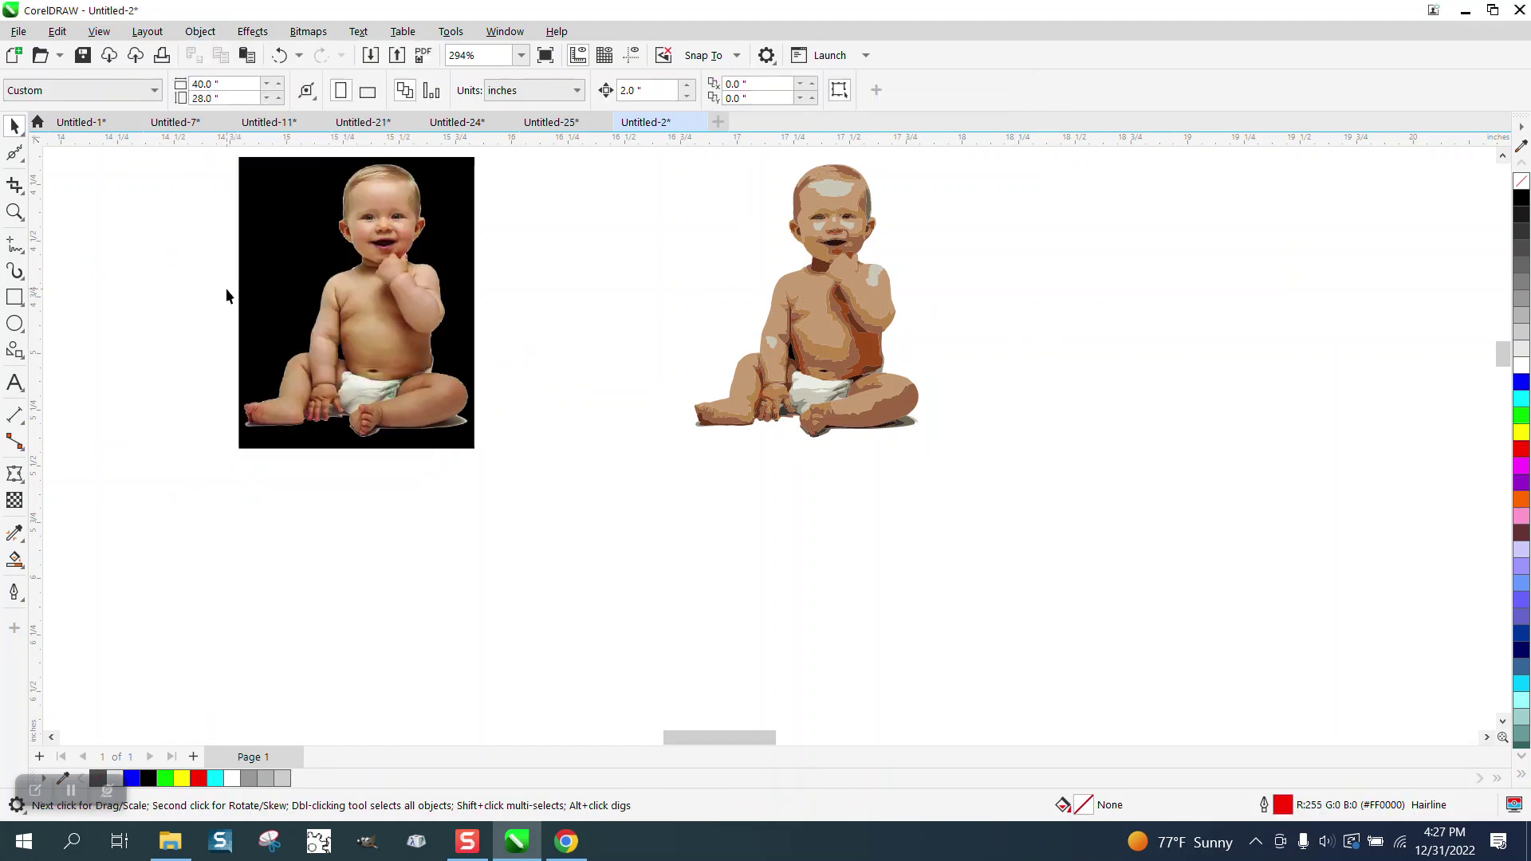
left_click(15, 211)
left_click_drag(796, 376, 982, 487)
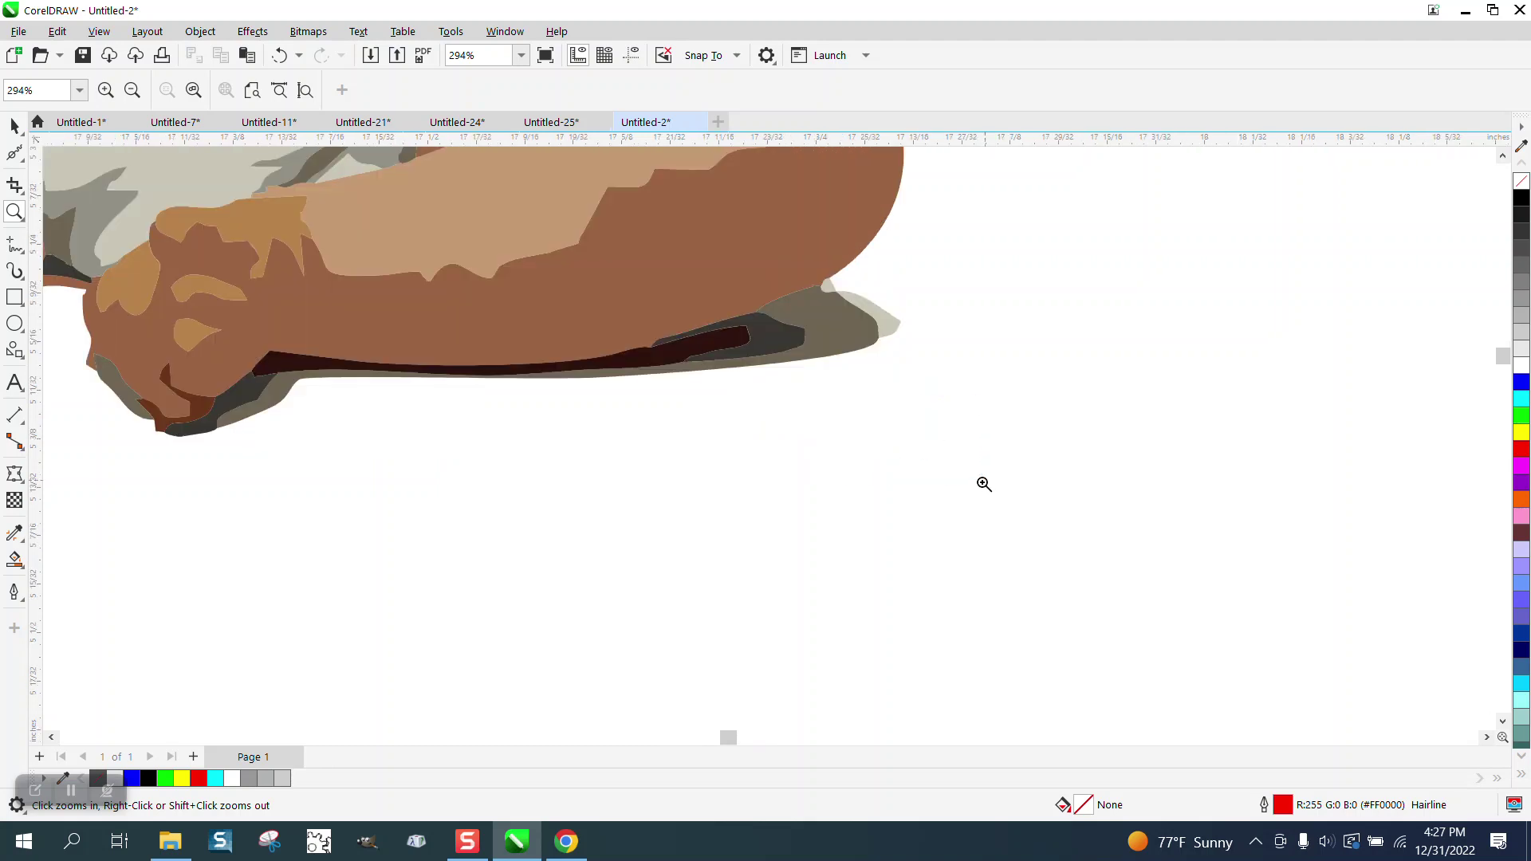
left_click(15, 126)
- Delete the grey shadow, small grey blob and dark curves under the foot
left_click(839, 349)
key("Delete")
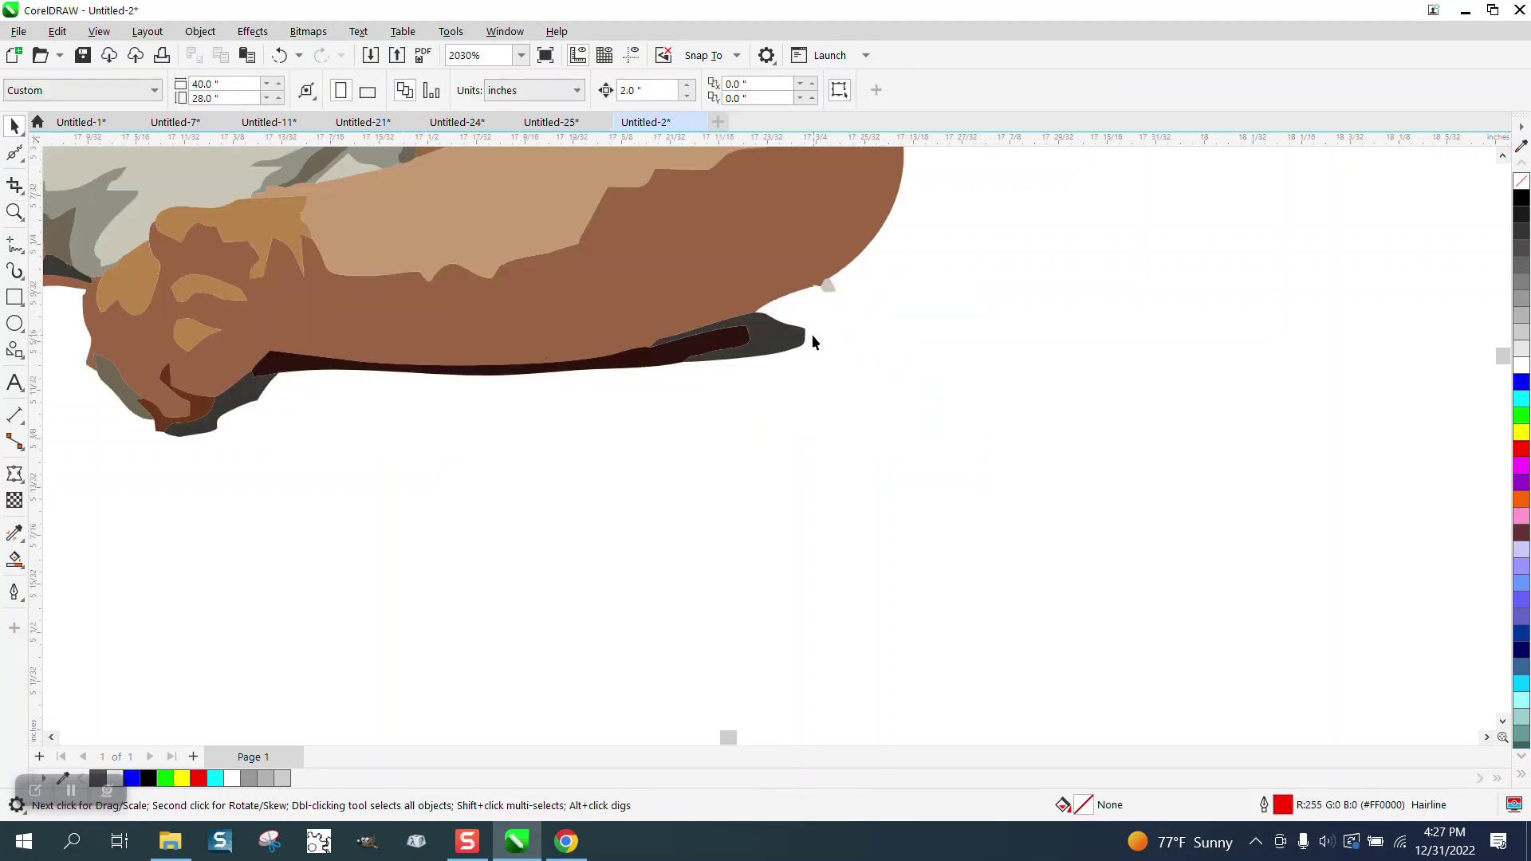
left_click(830, 285)
key("Delete")
left_click(724, 351)
key("Delete")
key("Delete")
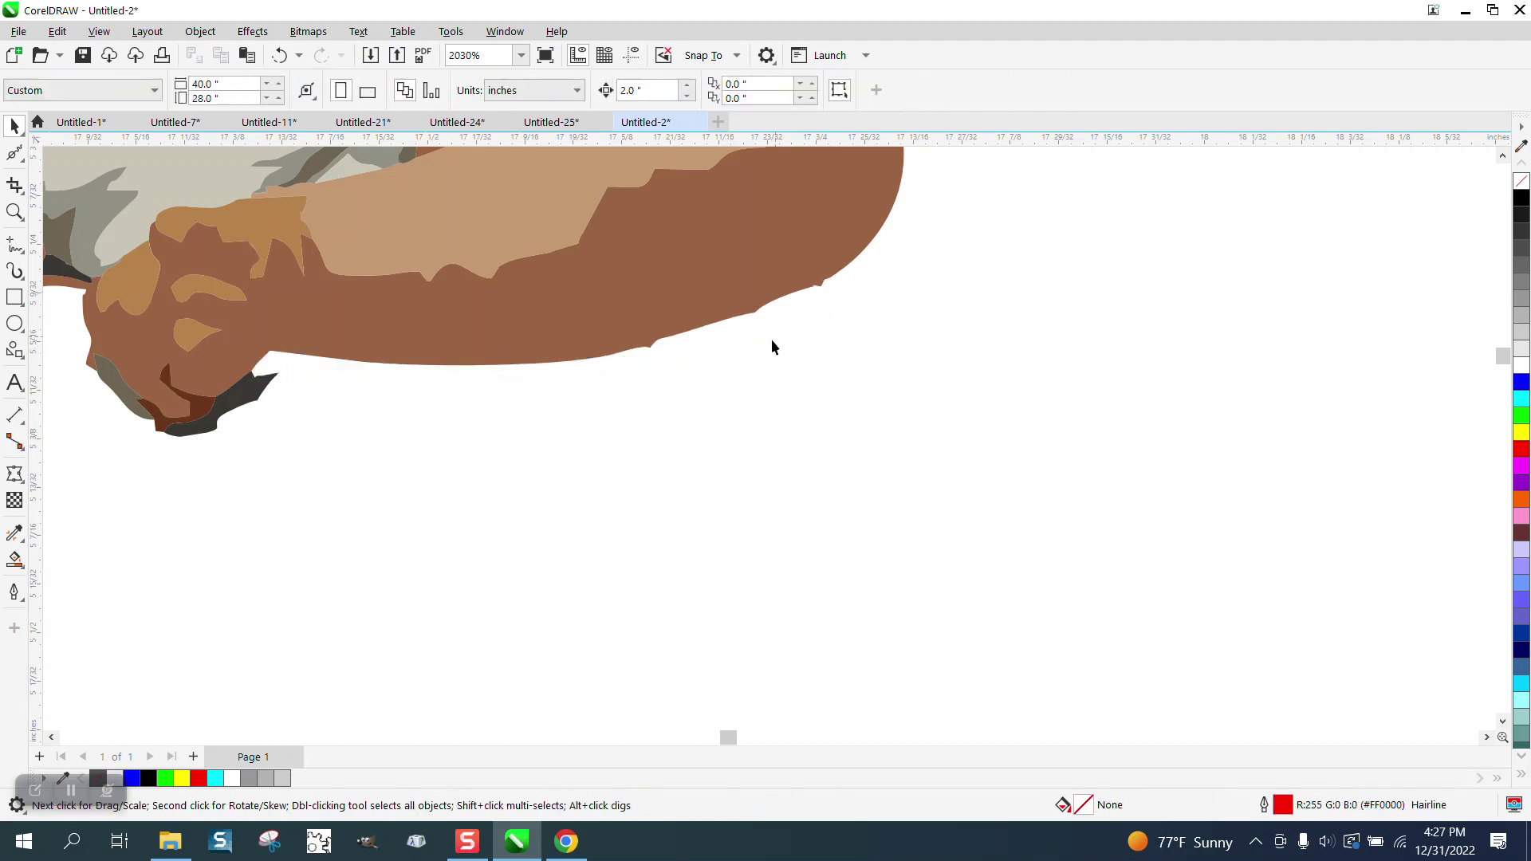
left_click(247, 394)
key("Delete")
- Delete more stray pieces near the foot, undoing the accidental leg and foot-curve deletions
scroll(420, 444, "down", 5)
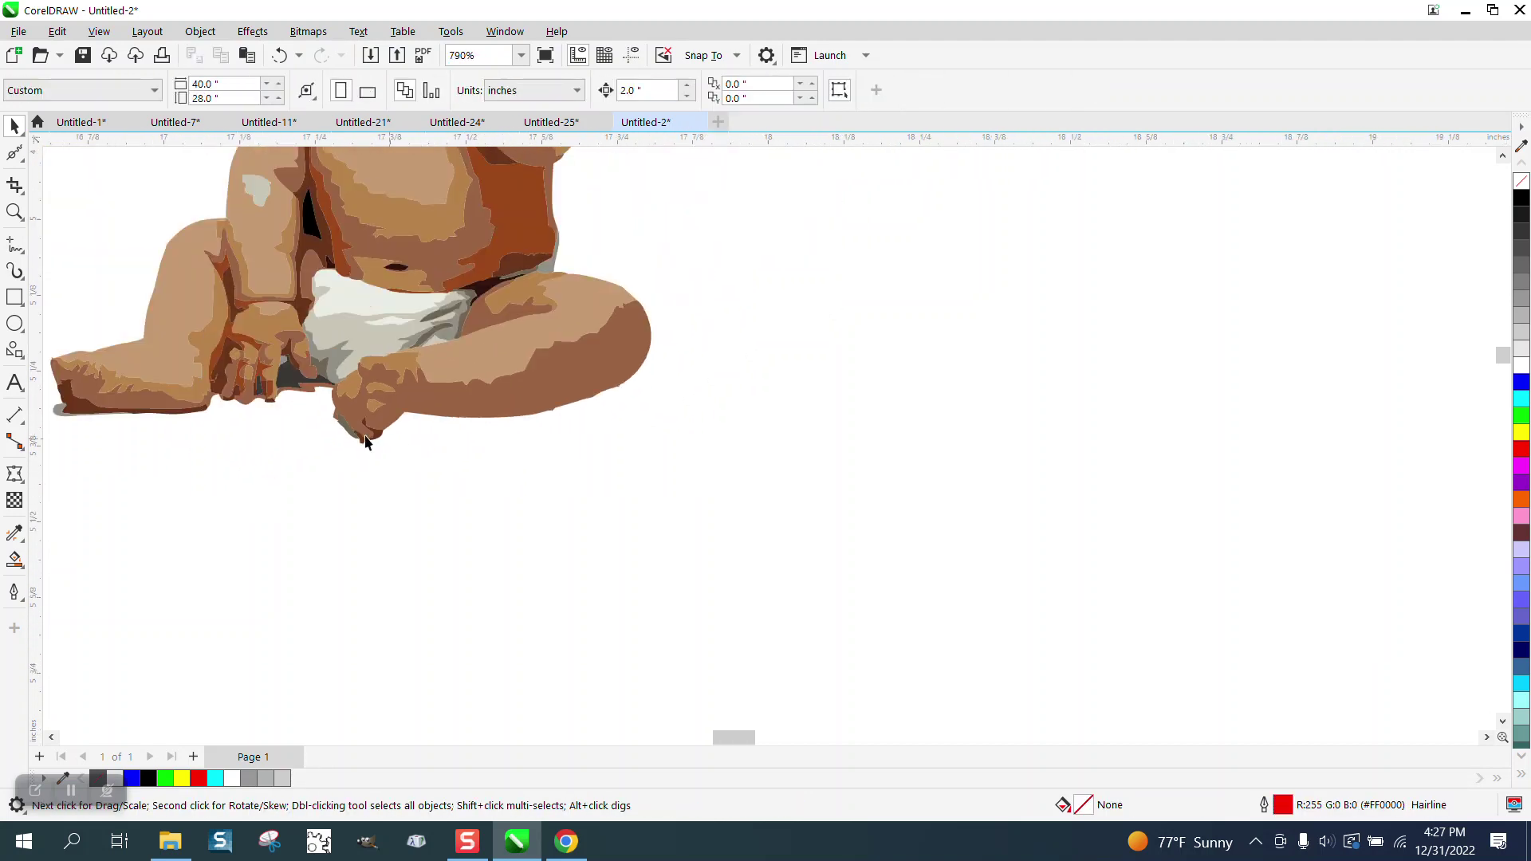
left_click(295, 376)
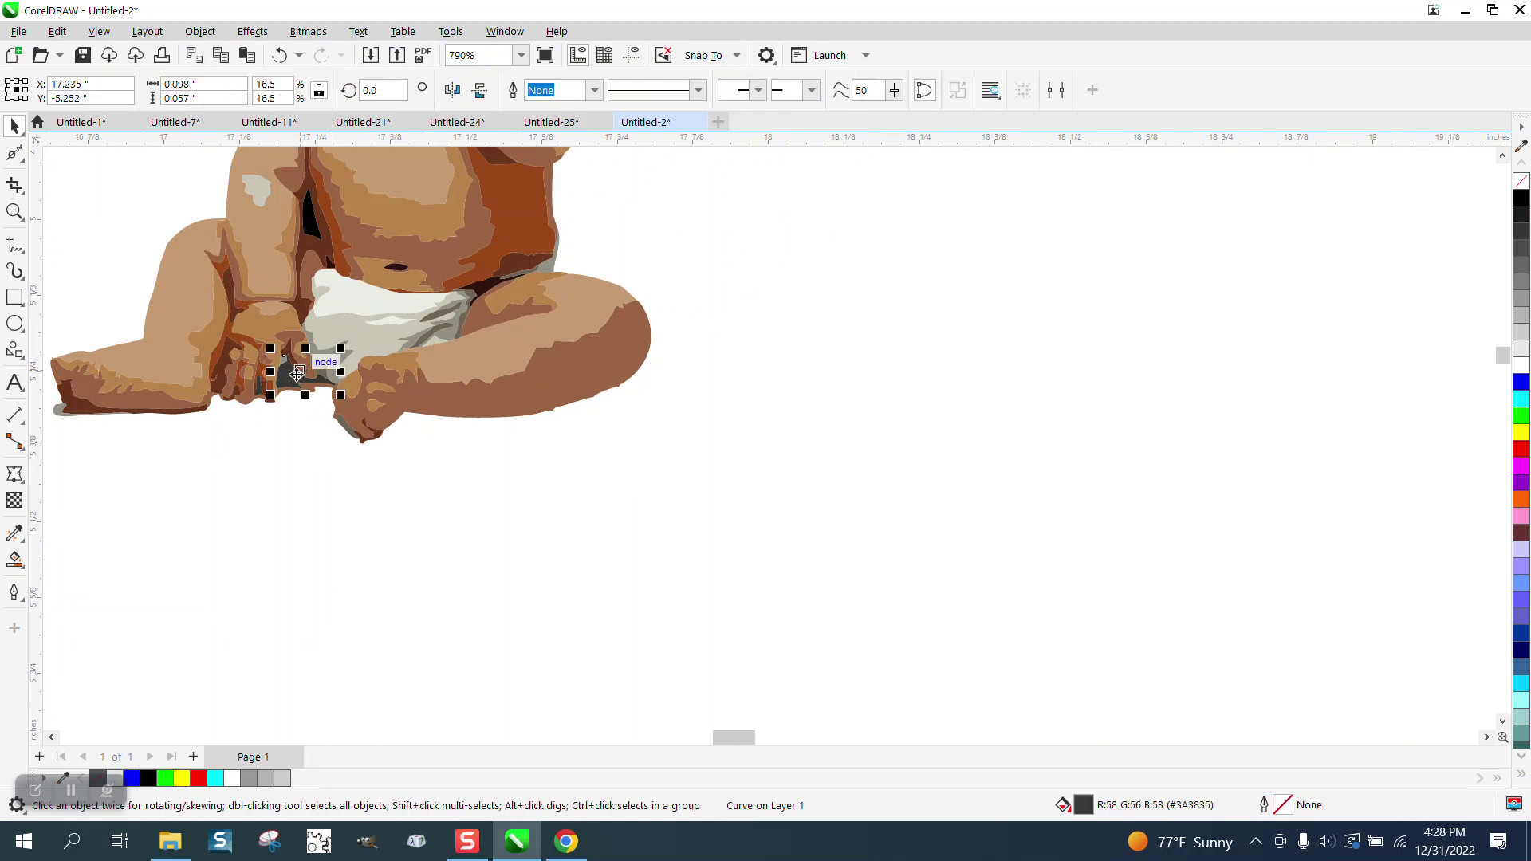
key("Delete")
left_click(312, 383)
key("Delete")
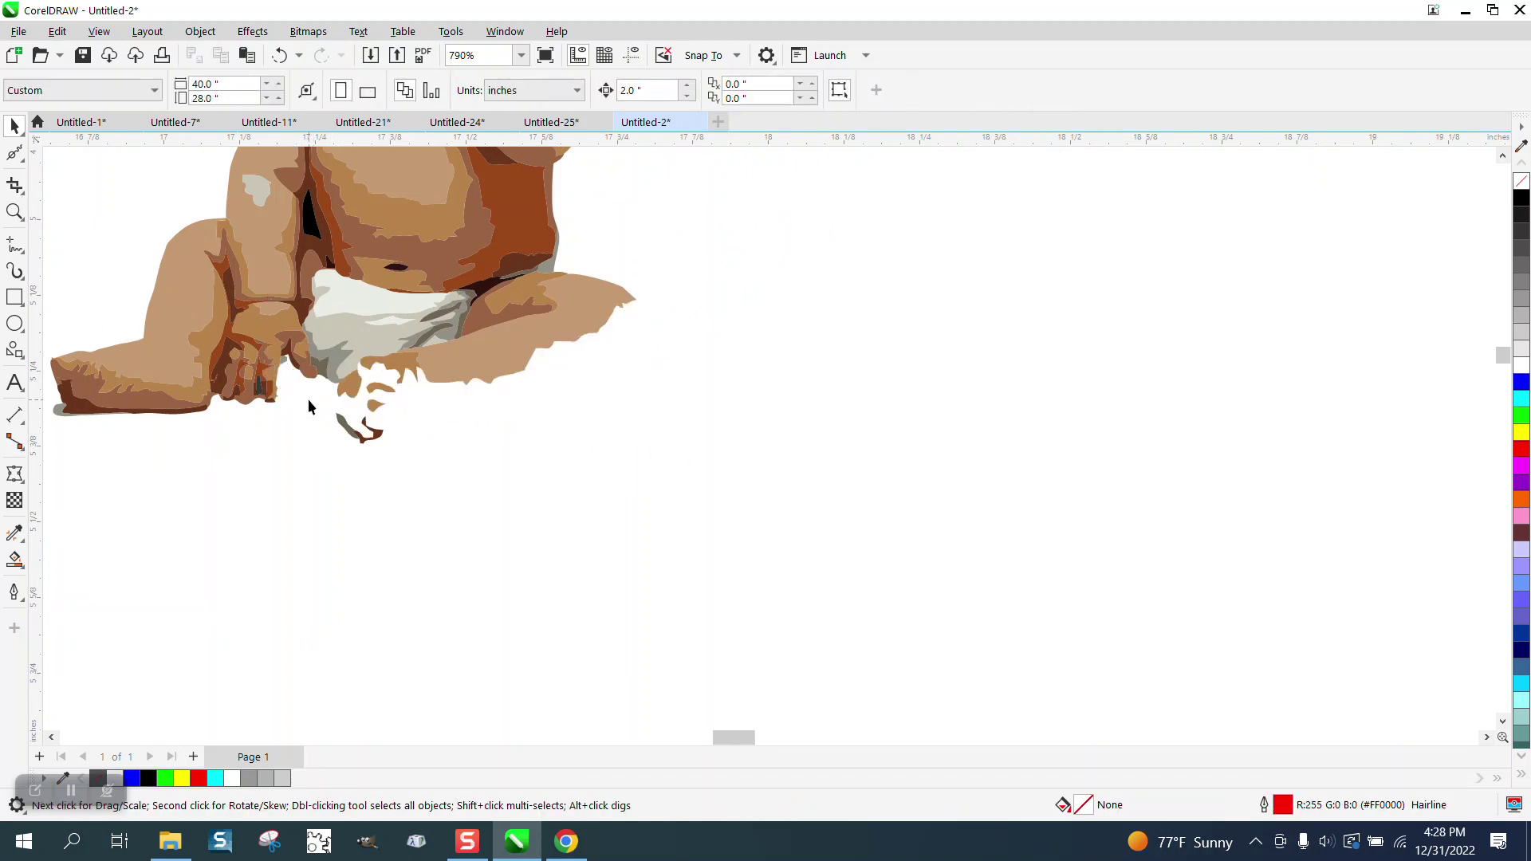
left_click(280, 55)
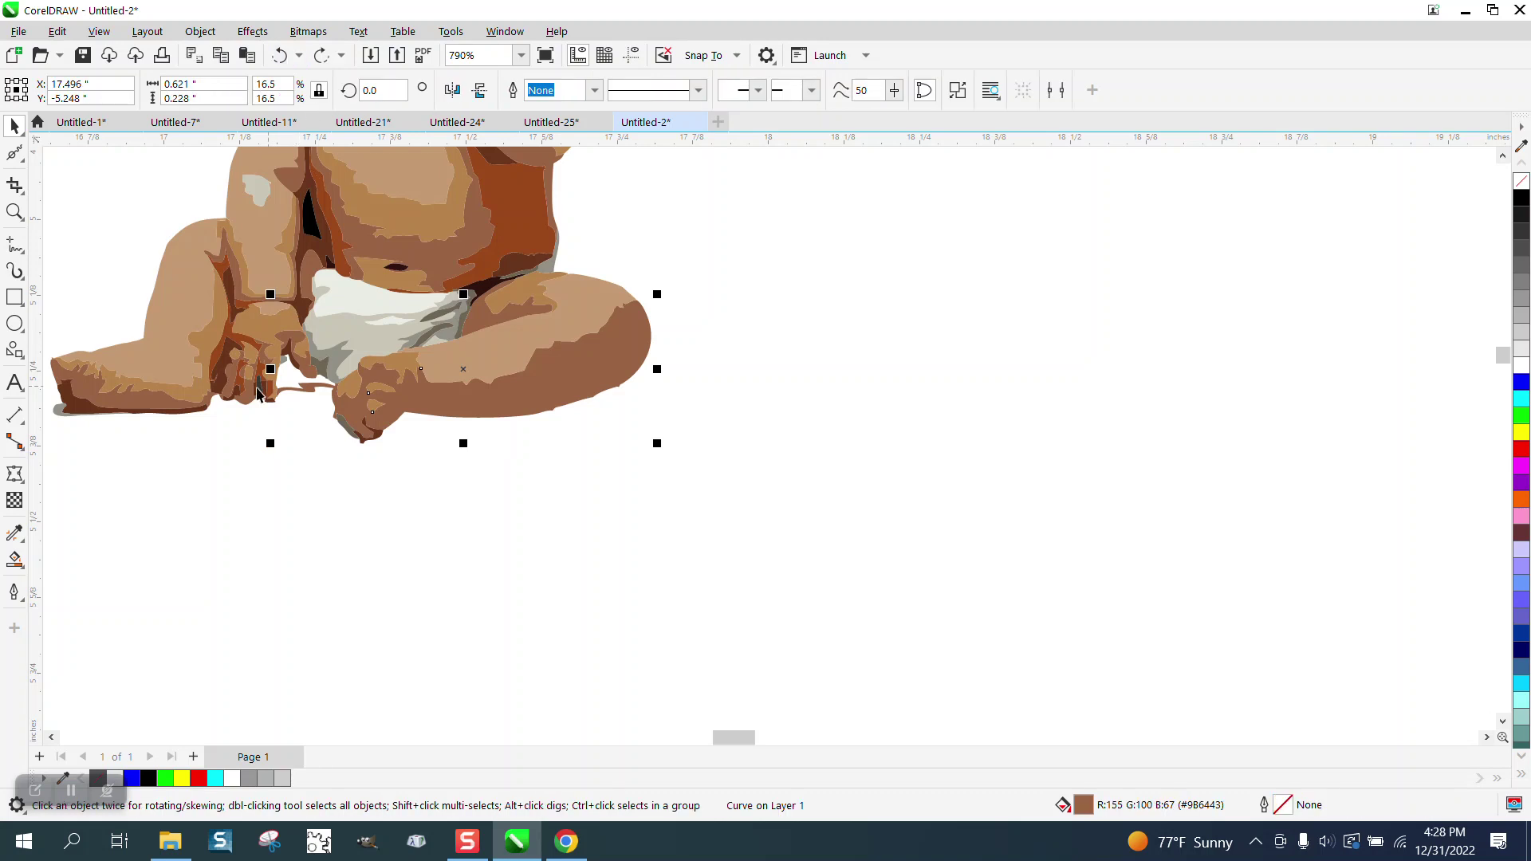
left_click(217, 383)
key("Delete")
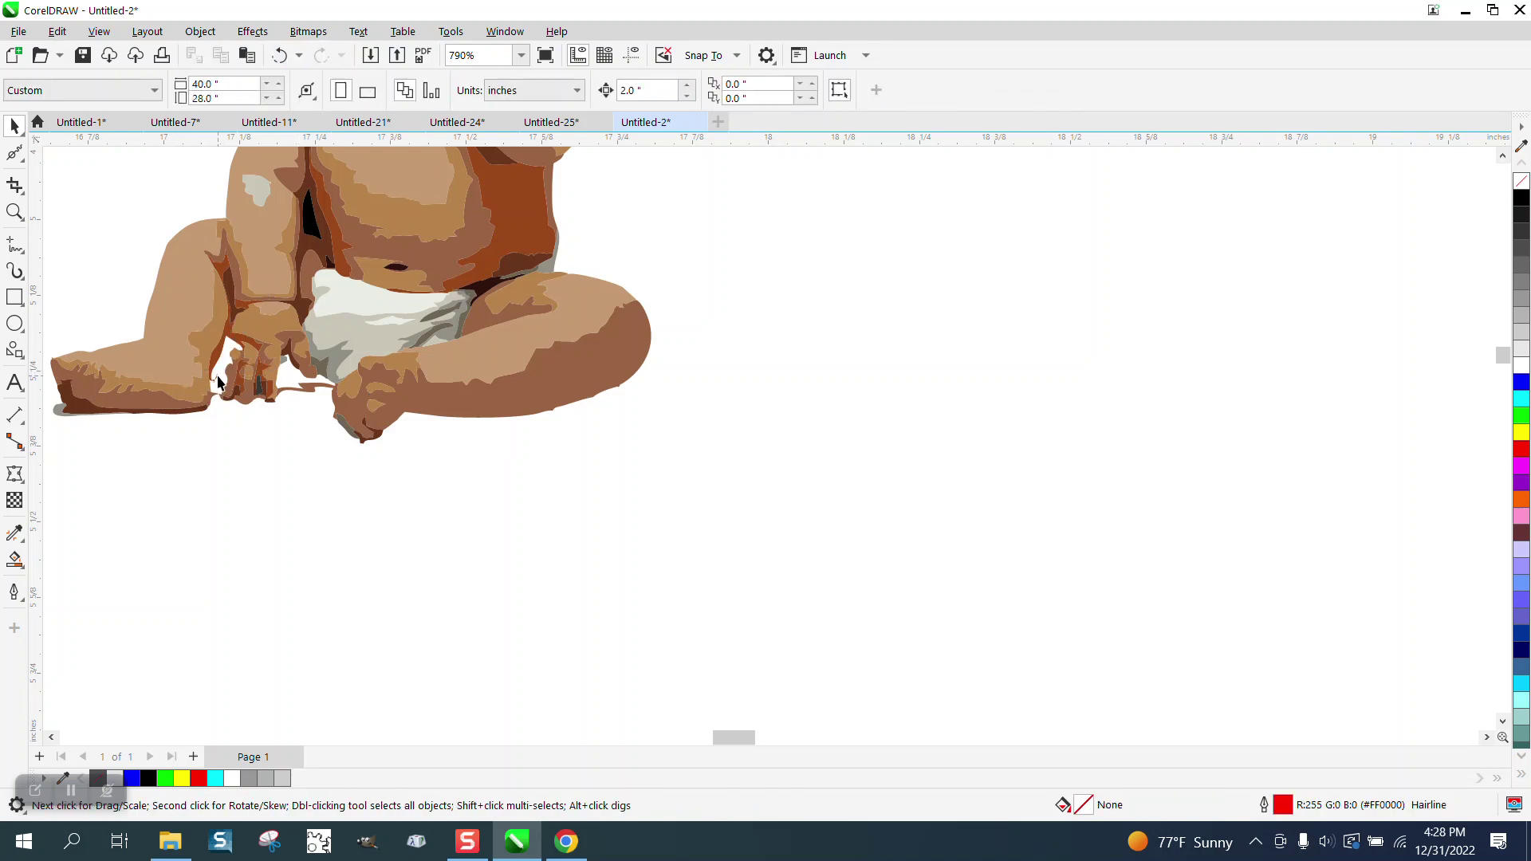
left_click(290, 58)
left_click(55, 418)
left_click(174, 471)
scroll(472, 478, "down", 4)
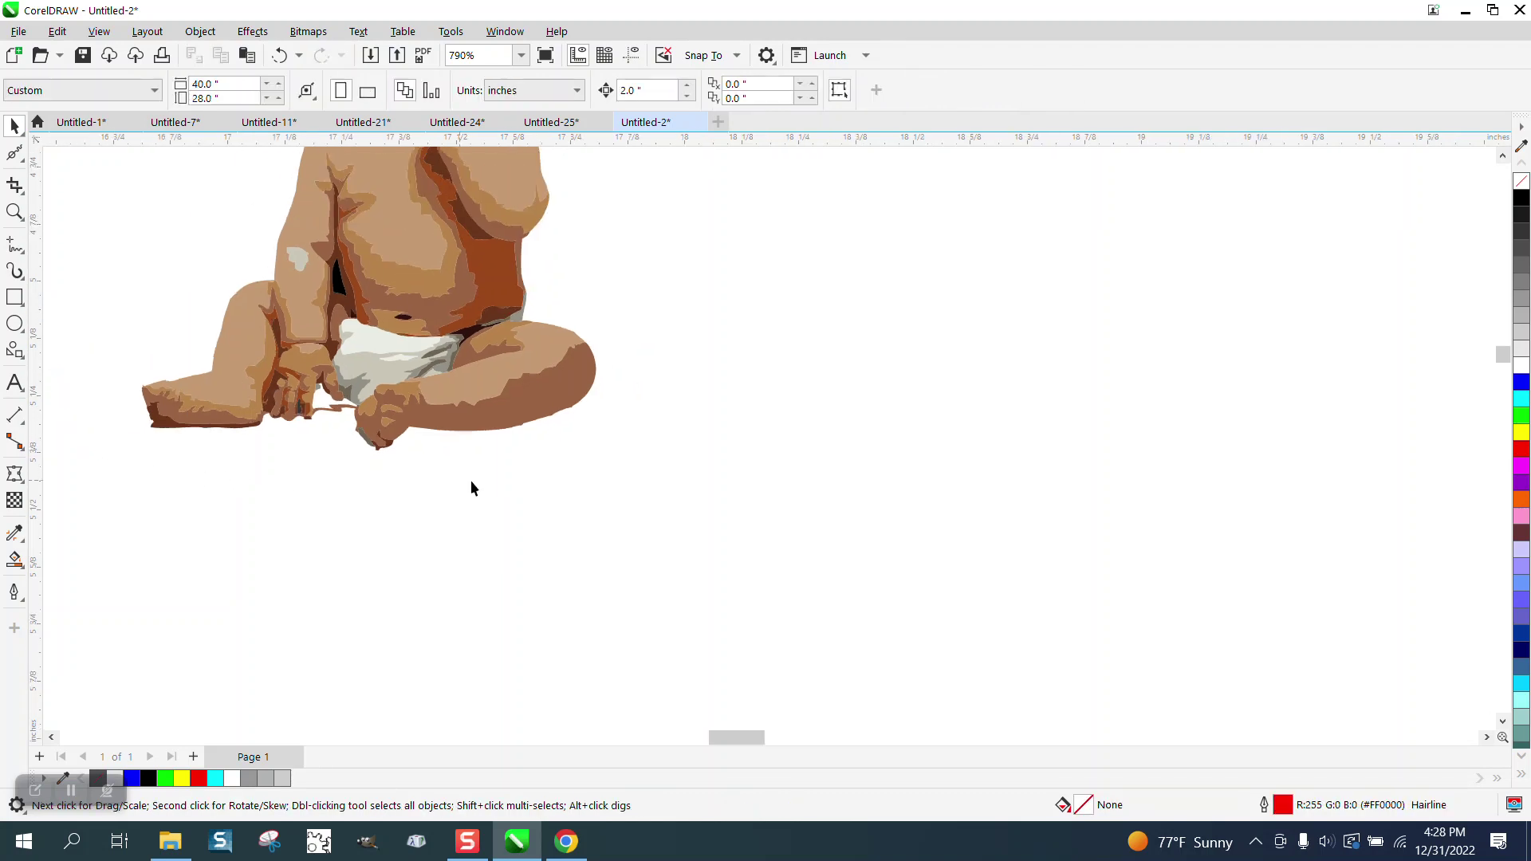
- Draw a rectangle around the traced baby, Smart Fill the area around it, and shift that cyan shape right
left_click(14, 212)
left_click_drag(269, 167, 723, 496)
left_click(14, 127)
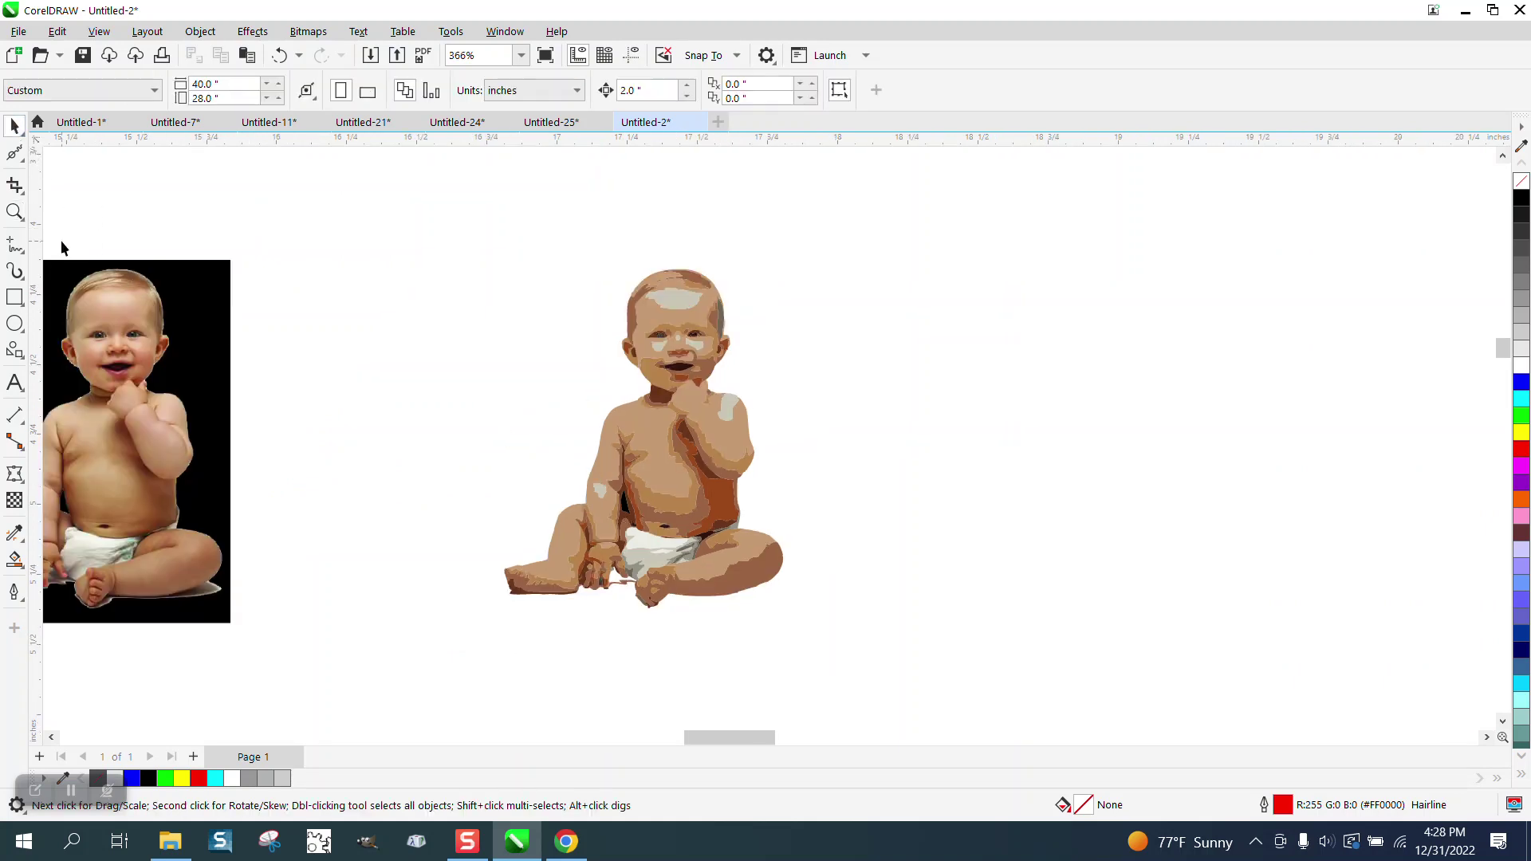
left_click(14, 297)
mouse_move(477, 228)
left_mouse_down()
mouse_move(533, 540)
mouse_move(855, 668)
left_mouse_up()
left_click(21, 566)
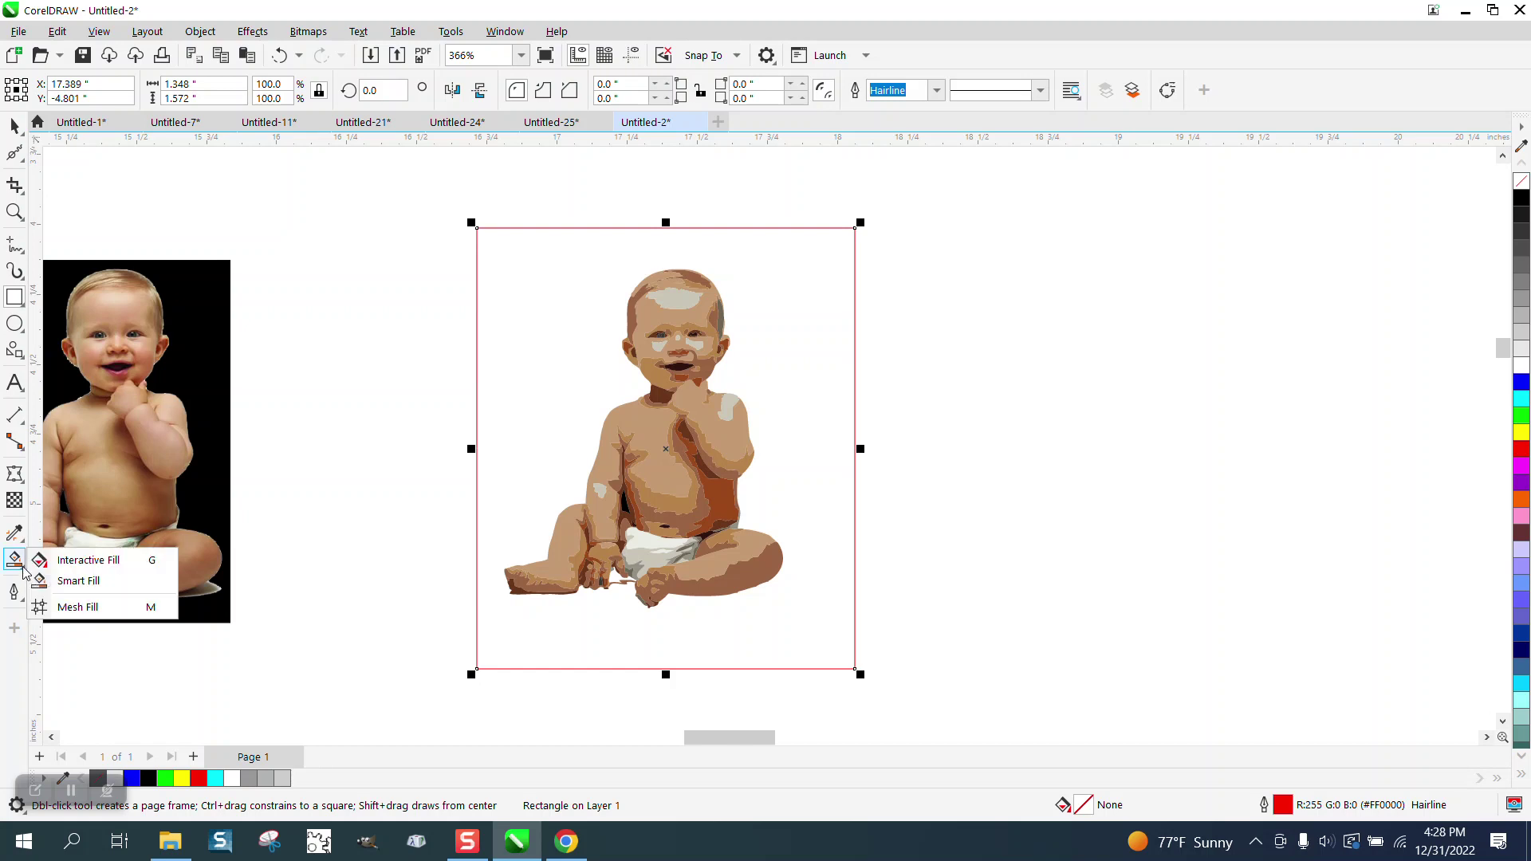
left_click(112, 580)
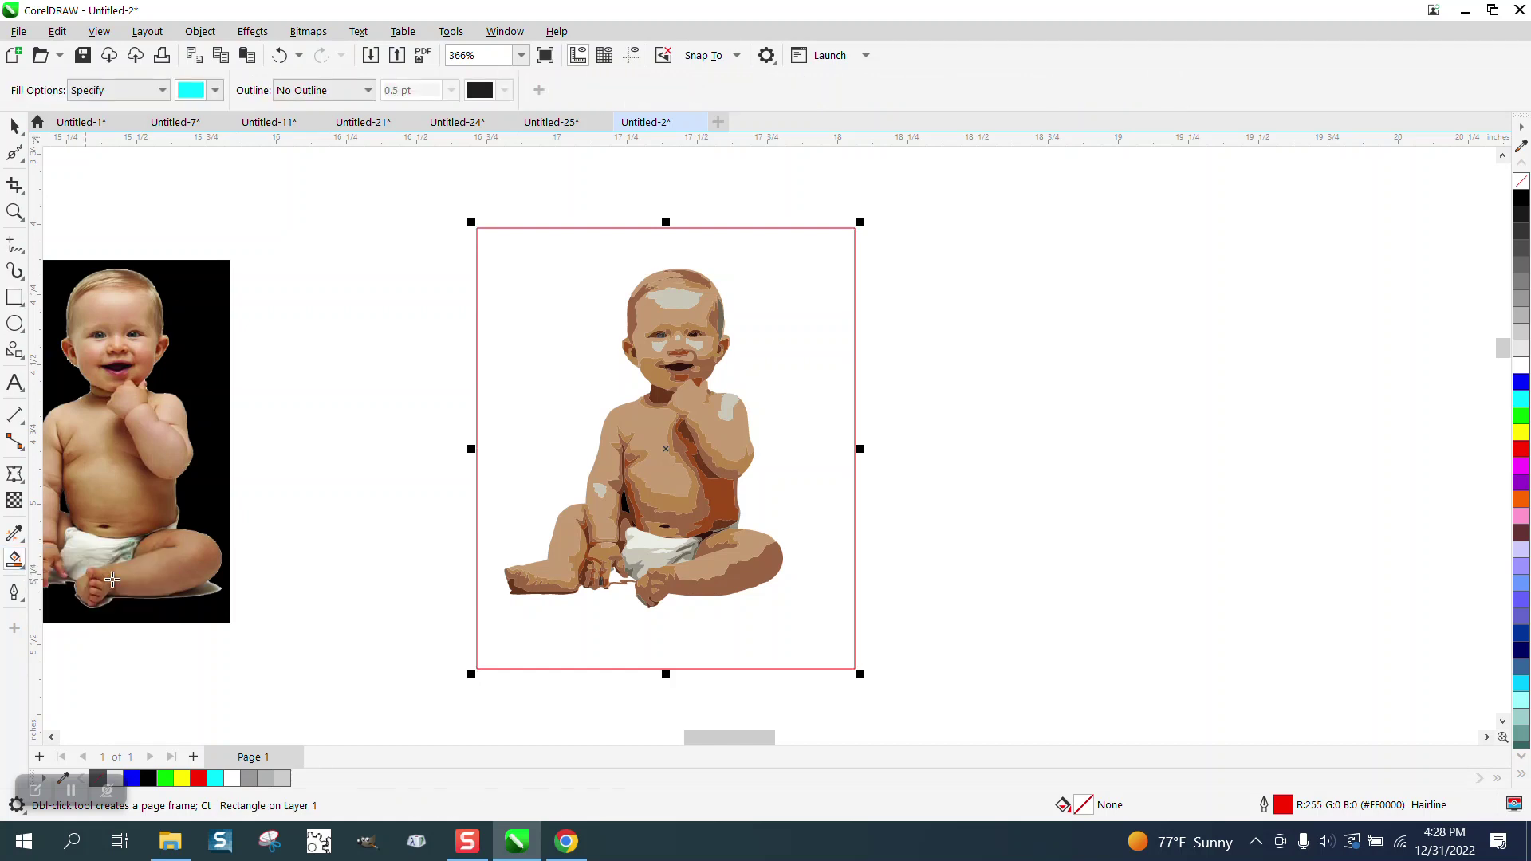
left_click(826, 384)
key("shift+Right")
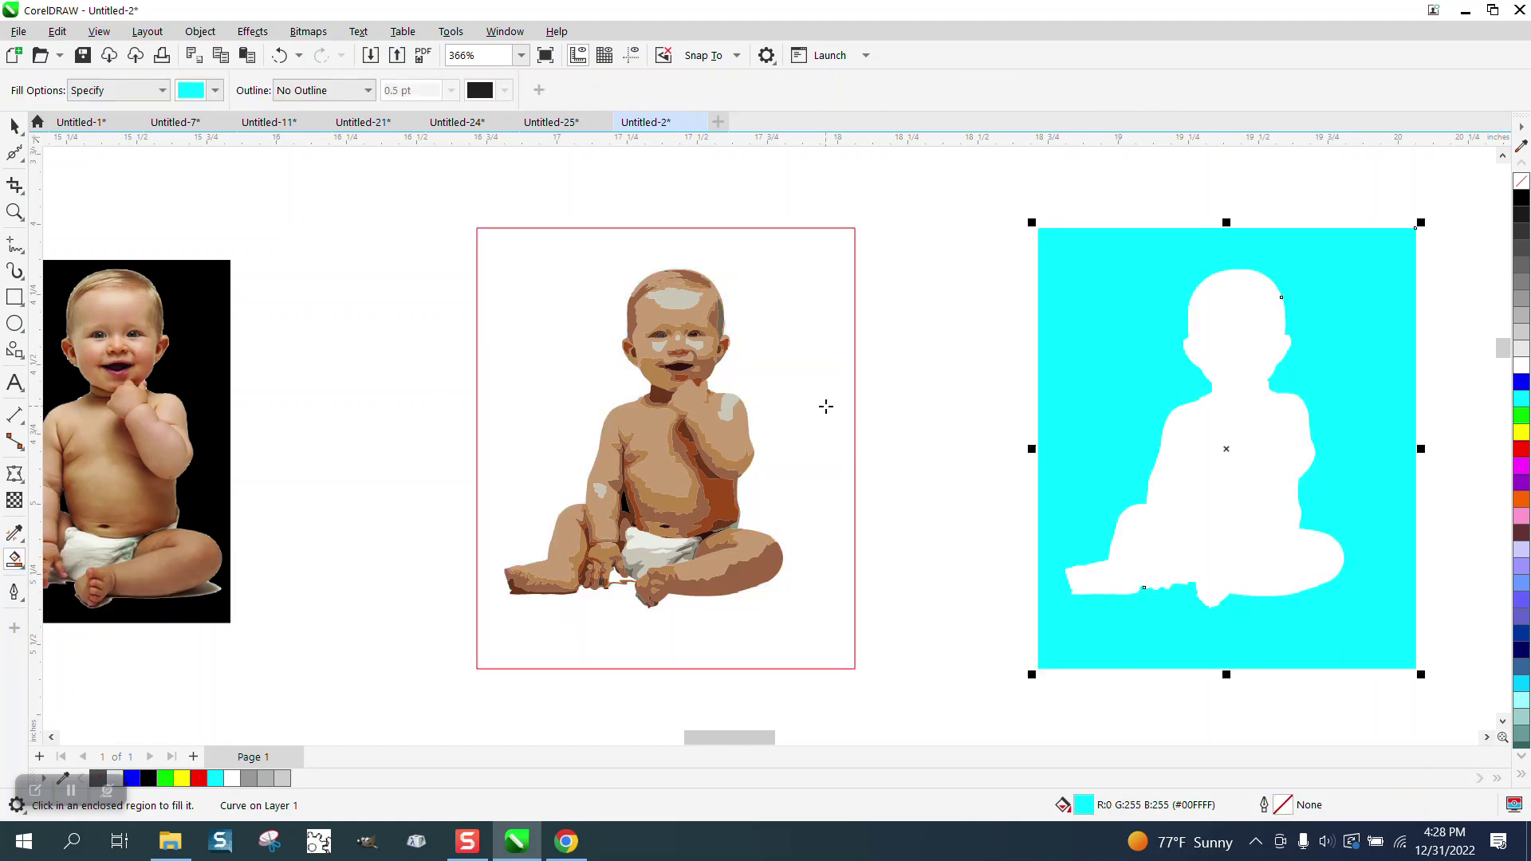
- Smart Fill the baby-shaped hole blue and nudge the silhouette left onto the original photo
scroll(631, 409, "down", 1)
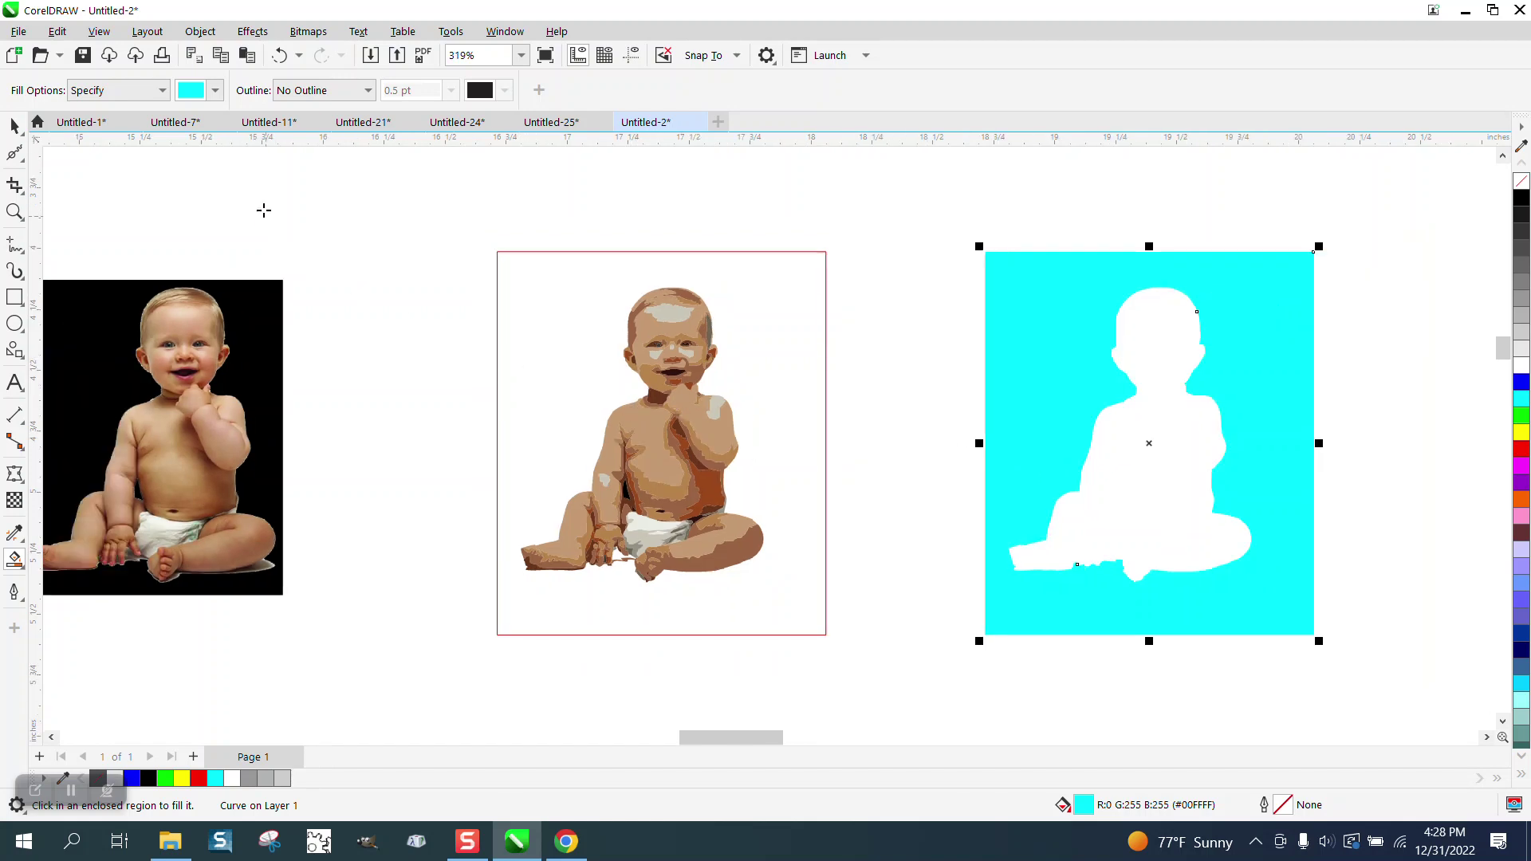
left_click(215, 91)
left_click(272, 207)
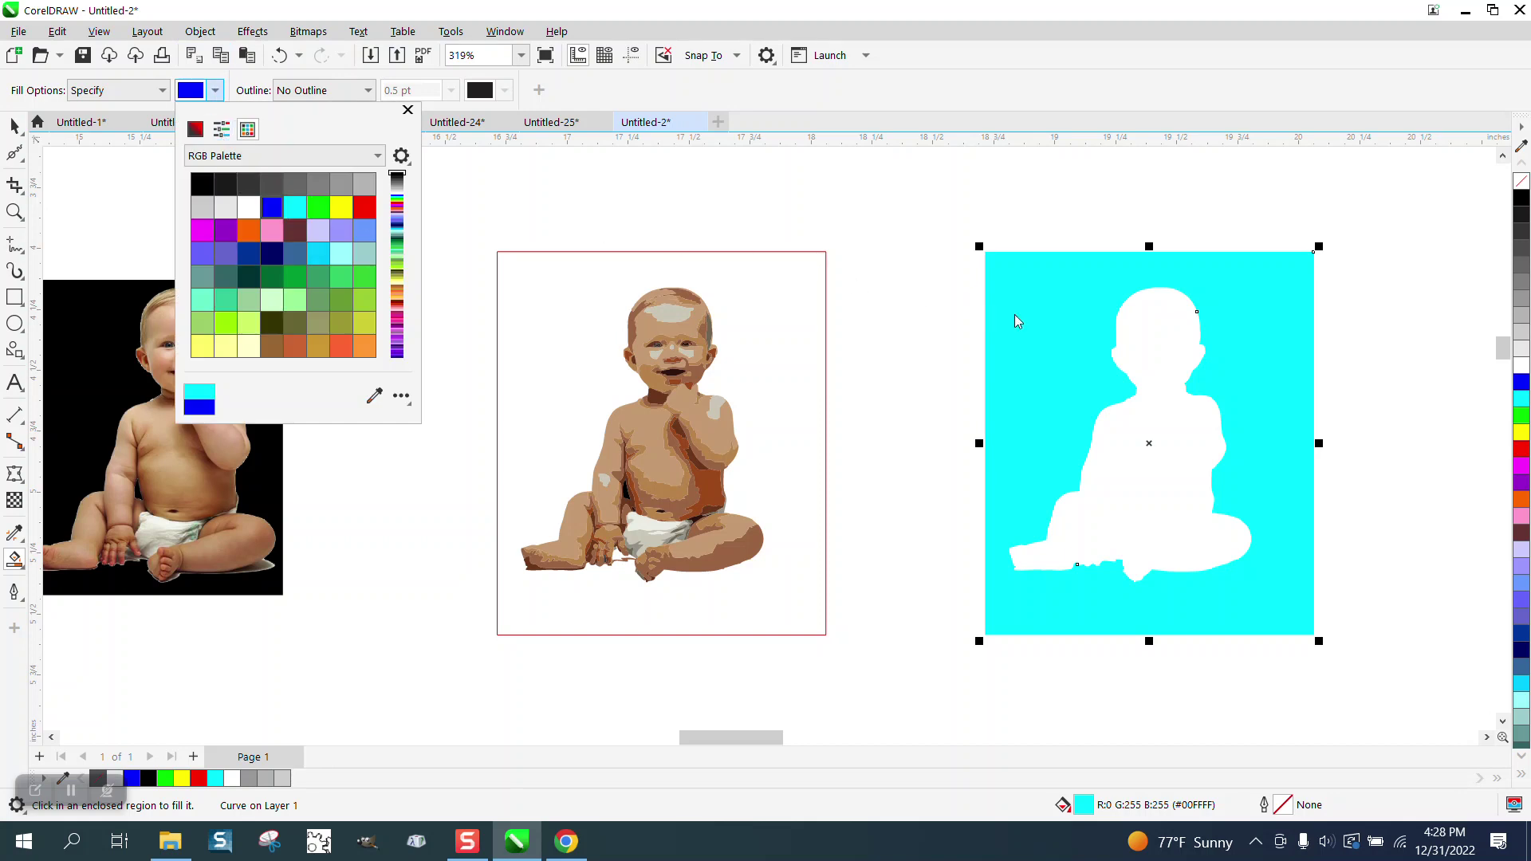
left_click(1156, 406)
left_click(1149, 397)
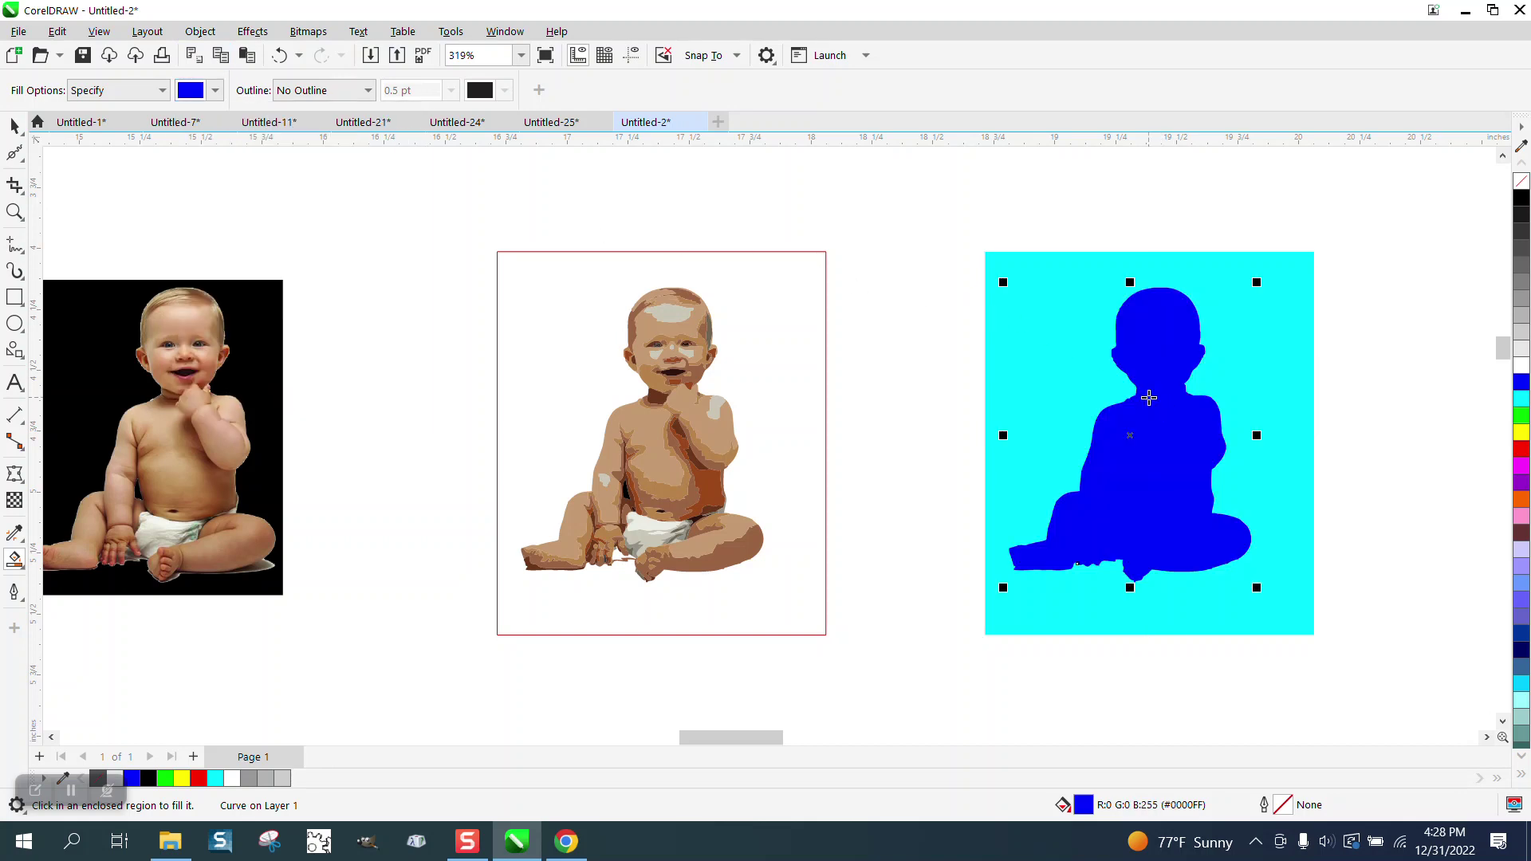
key("Left")
key("Left")
scroll(1188, 396, "down", 1)
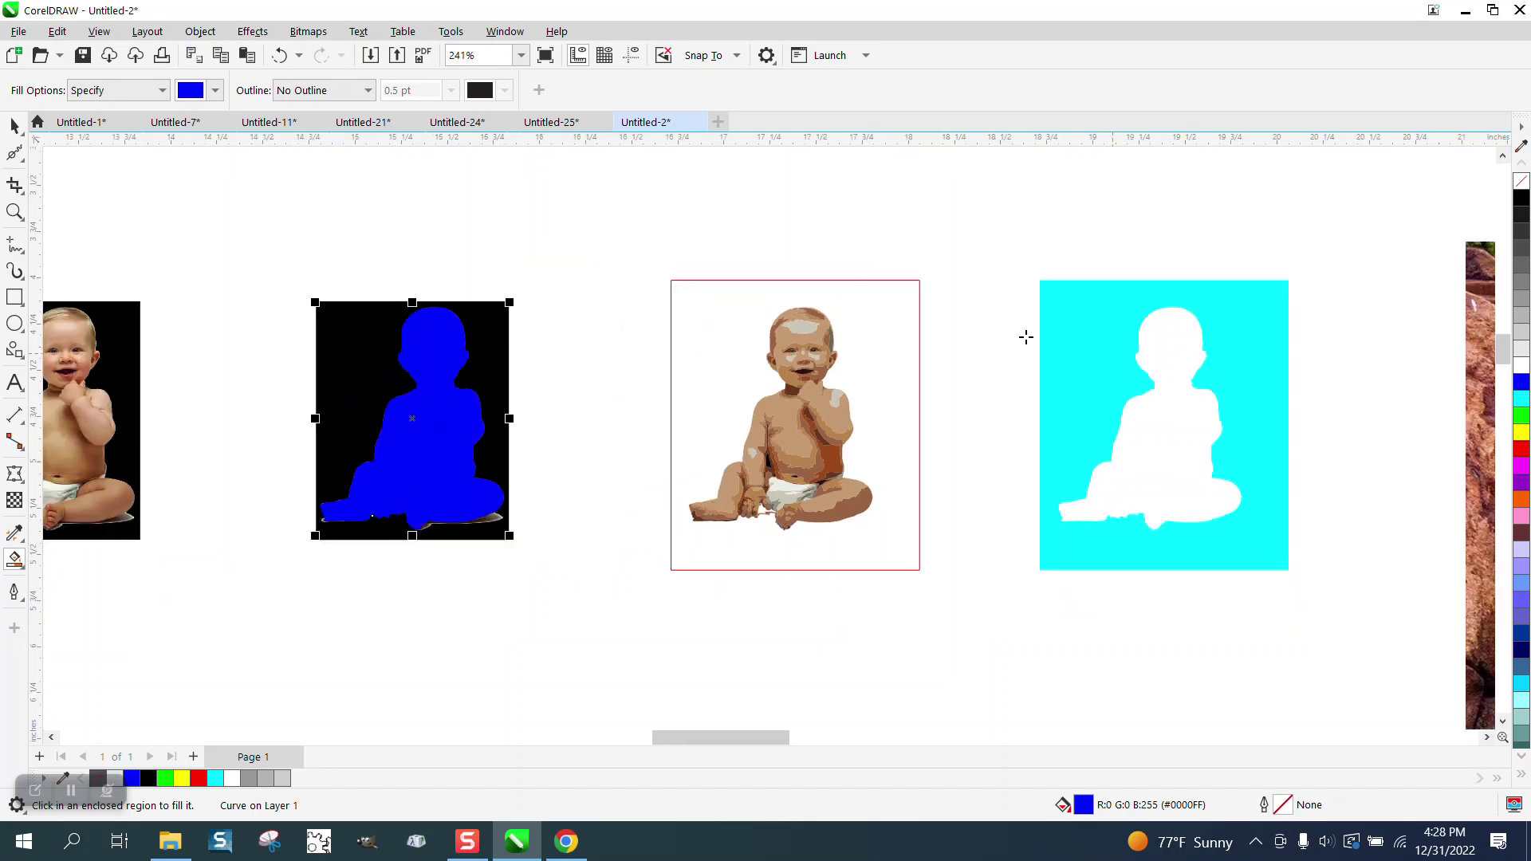
- Select the black-background photo with the blue silhouette and Intersect them to cut out the baby
scroll(493, 275, "down", 1)
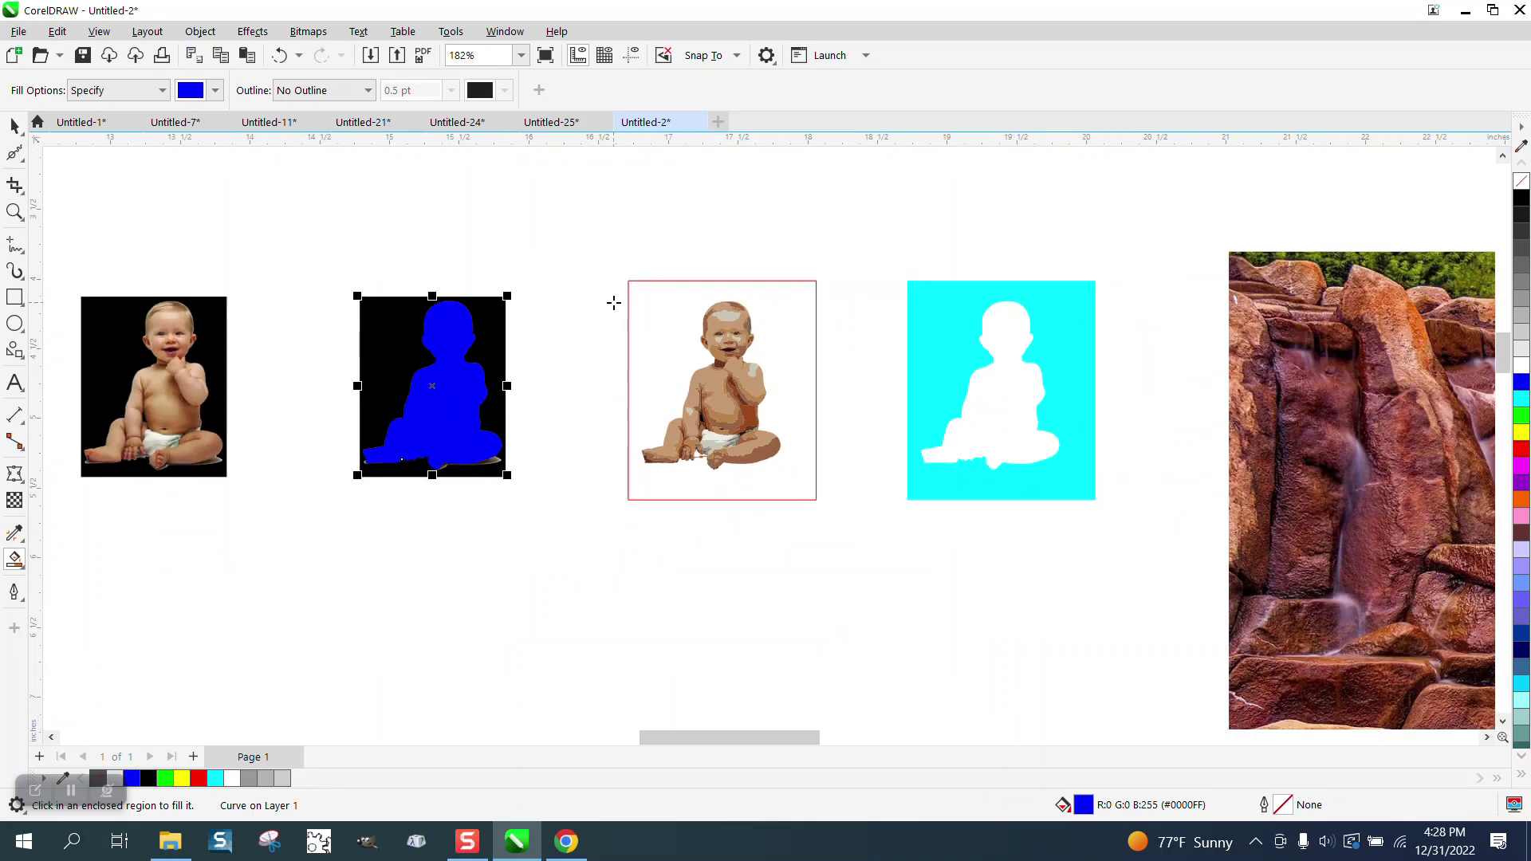
left_click(14, 127)
left_click_drag(303, 256, 557, 507)
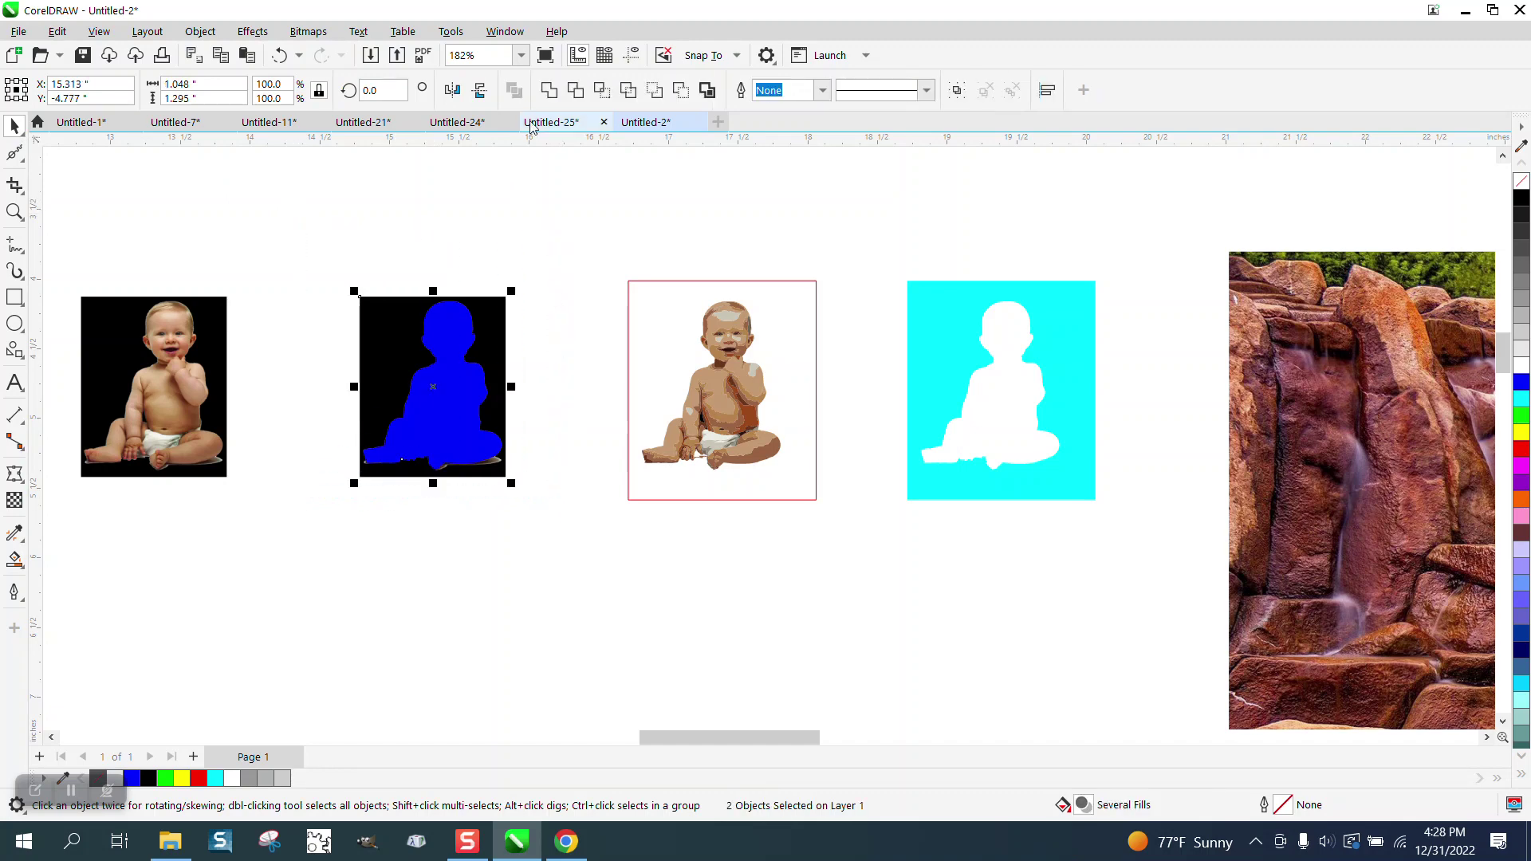
left_click(602, 89)
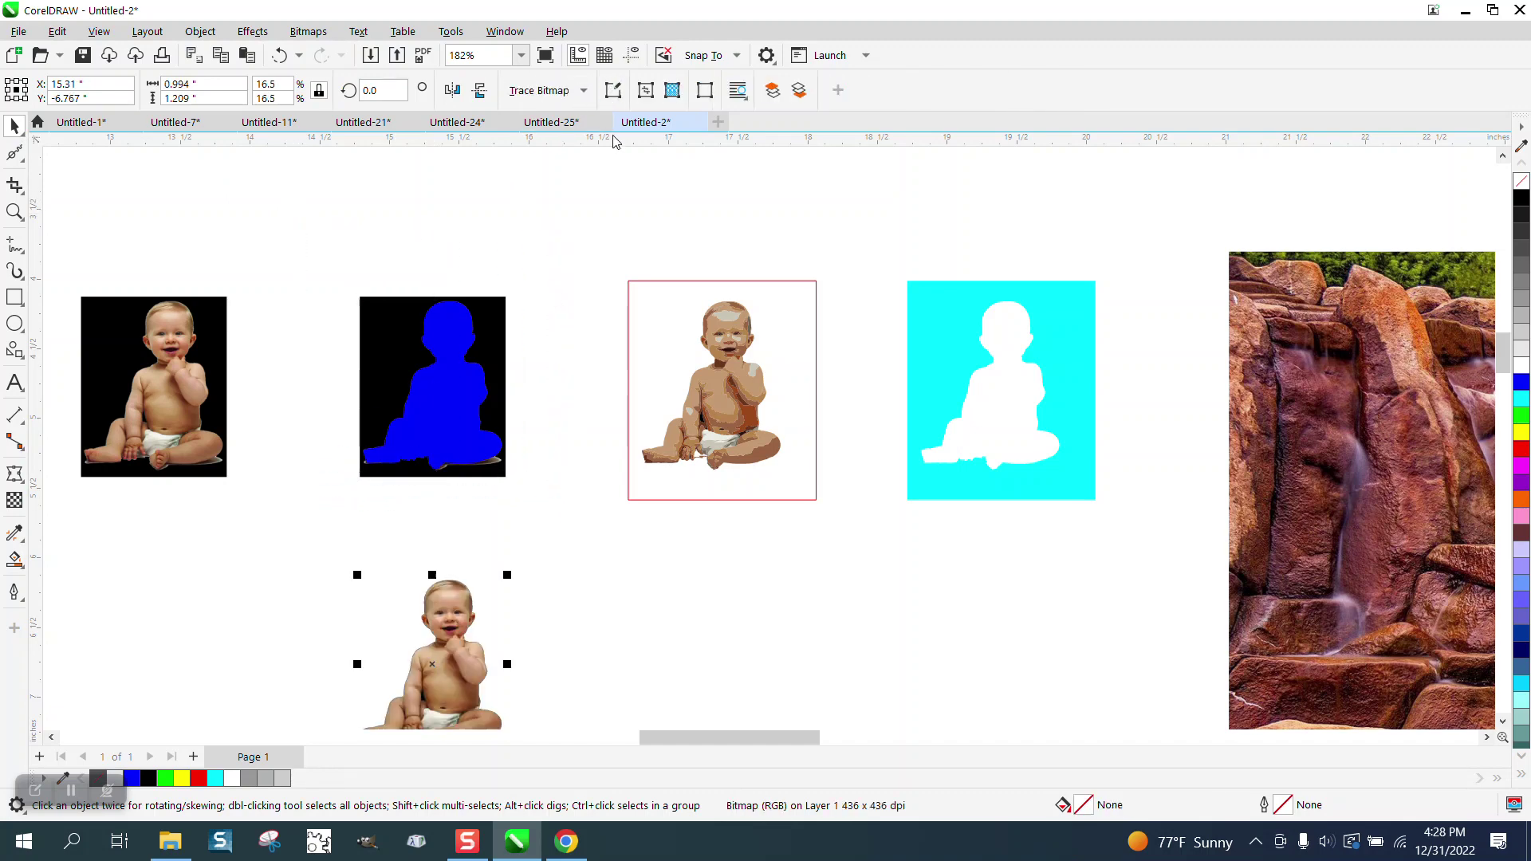
scroll(520, 255, "down", 1)
- Zoom in on the cut-out's hairline and cheek edges to check them, then zoom back out
left_click(14, 211)
left_click_drag(558, 608, 560, 607)
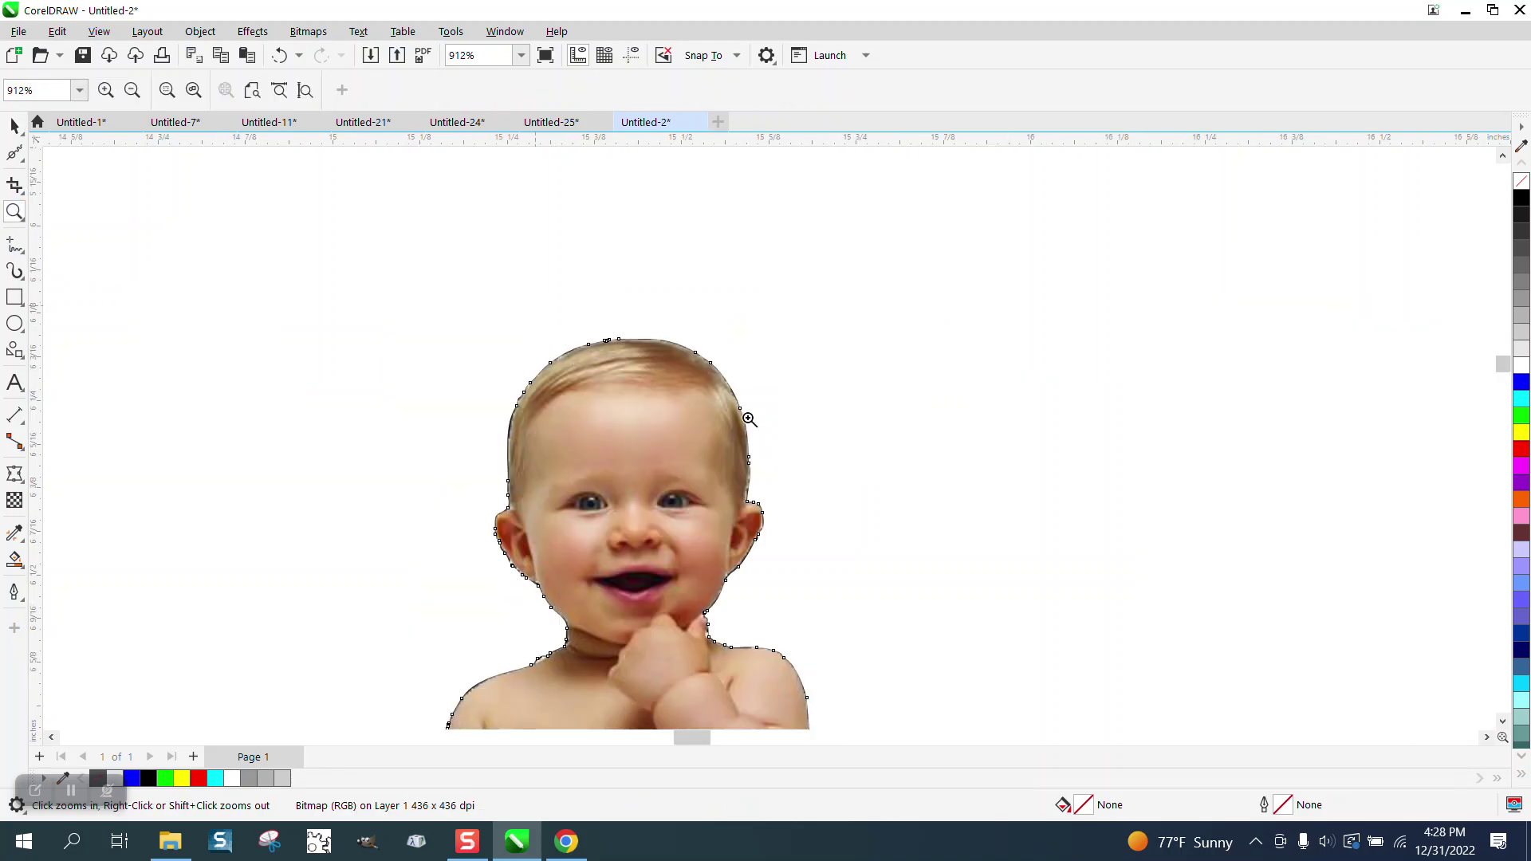
left_click(775, 457)
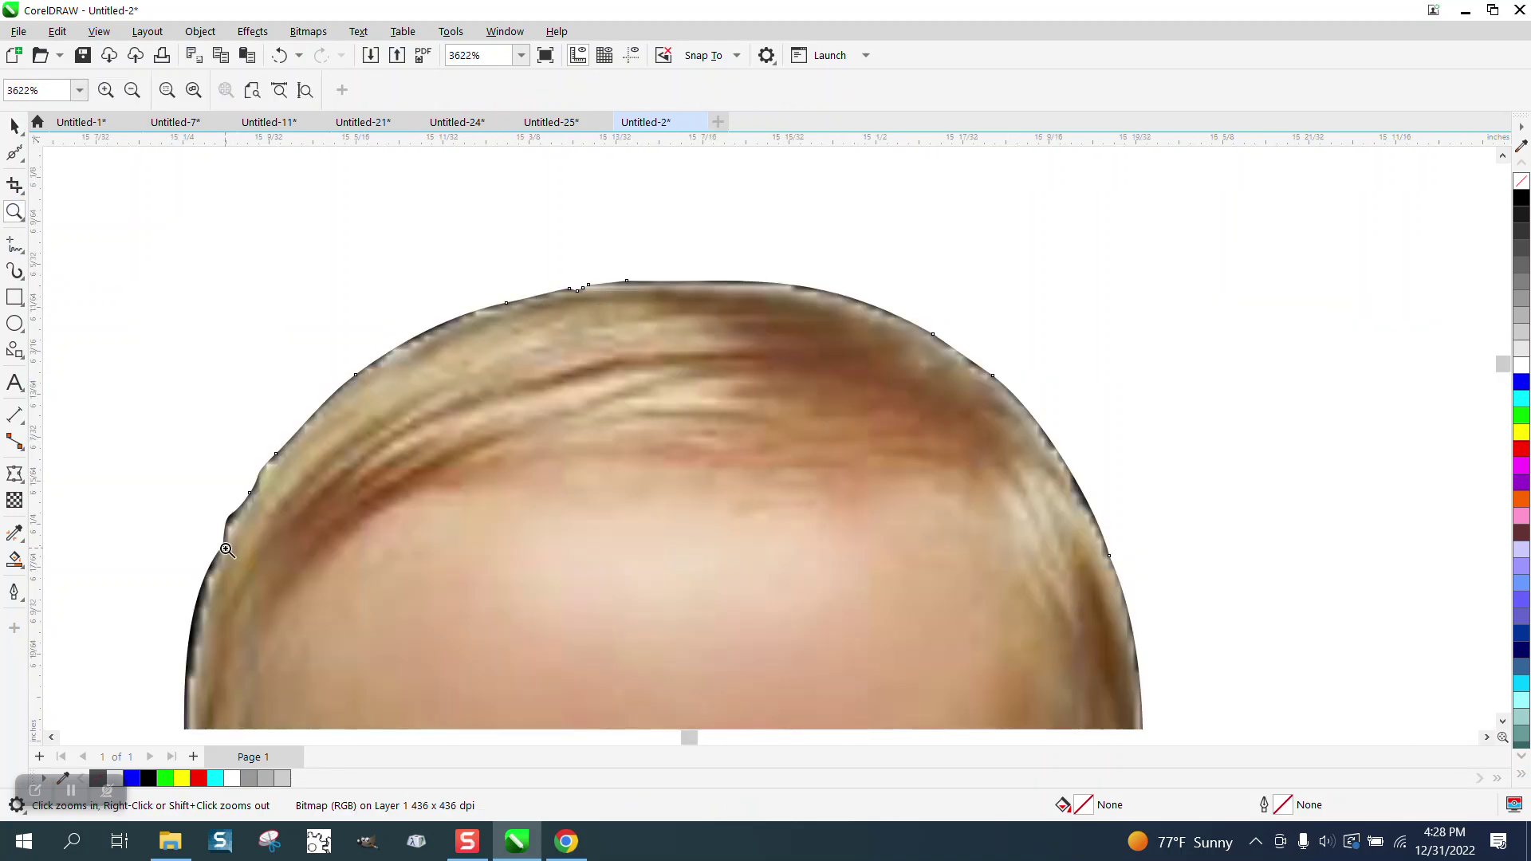
scroll(913, 360, "down", 5)
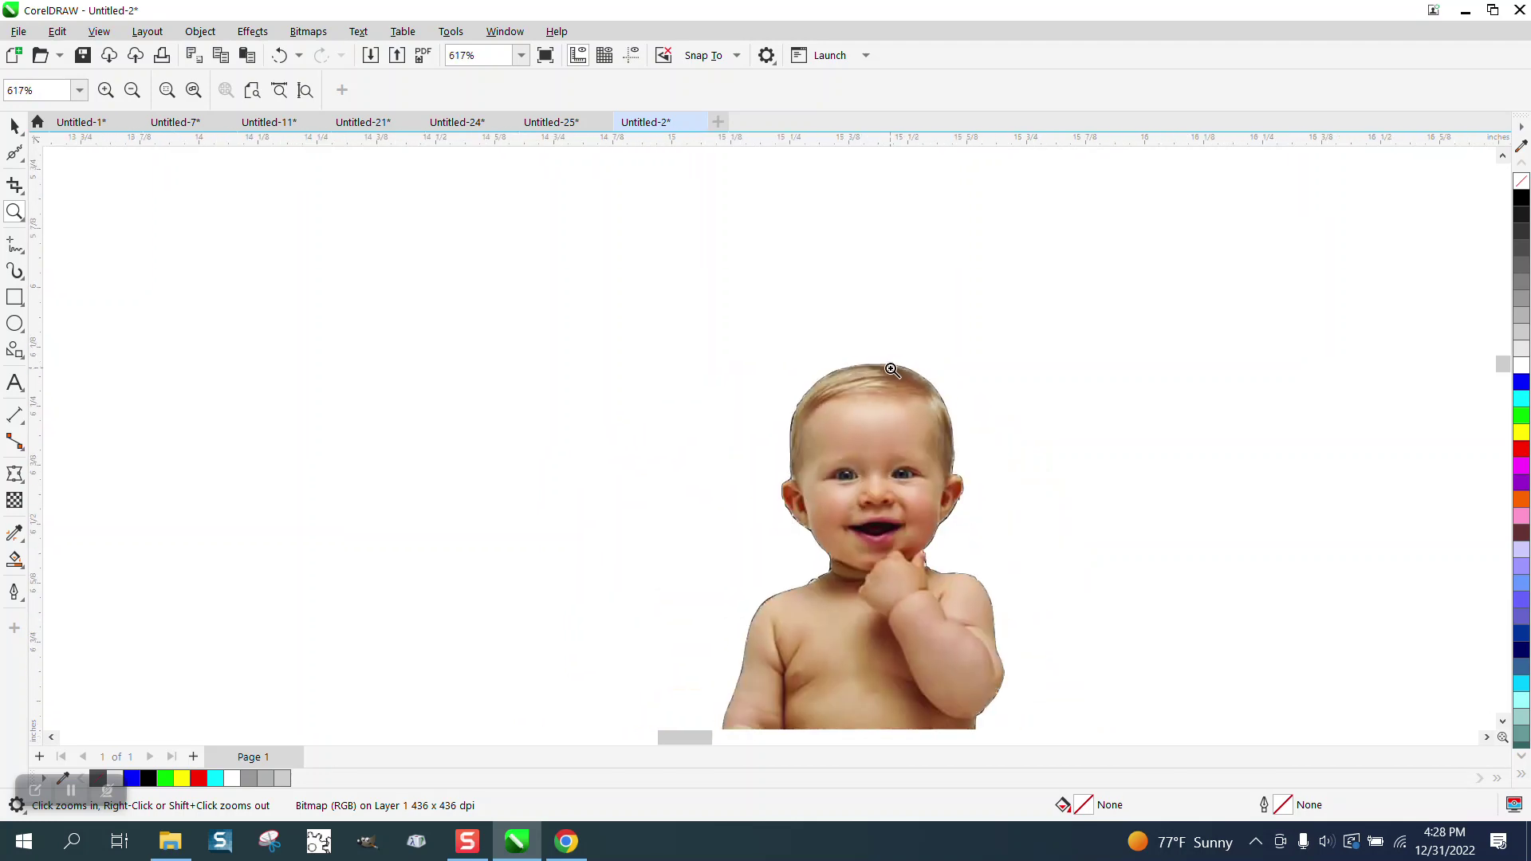
left_click_drag(984, 478, 917, 547)
scroll(615, 399, "down", 3)
scroll(583, 356, "down", 8)
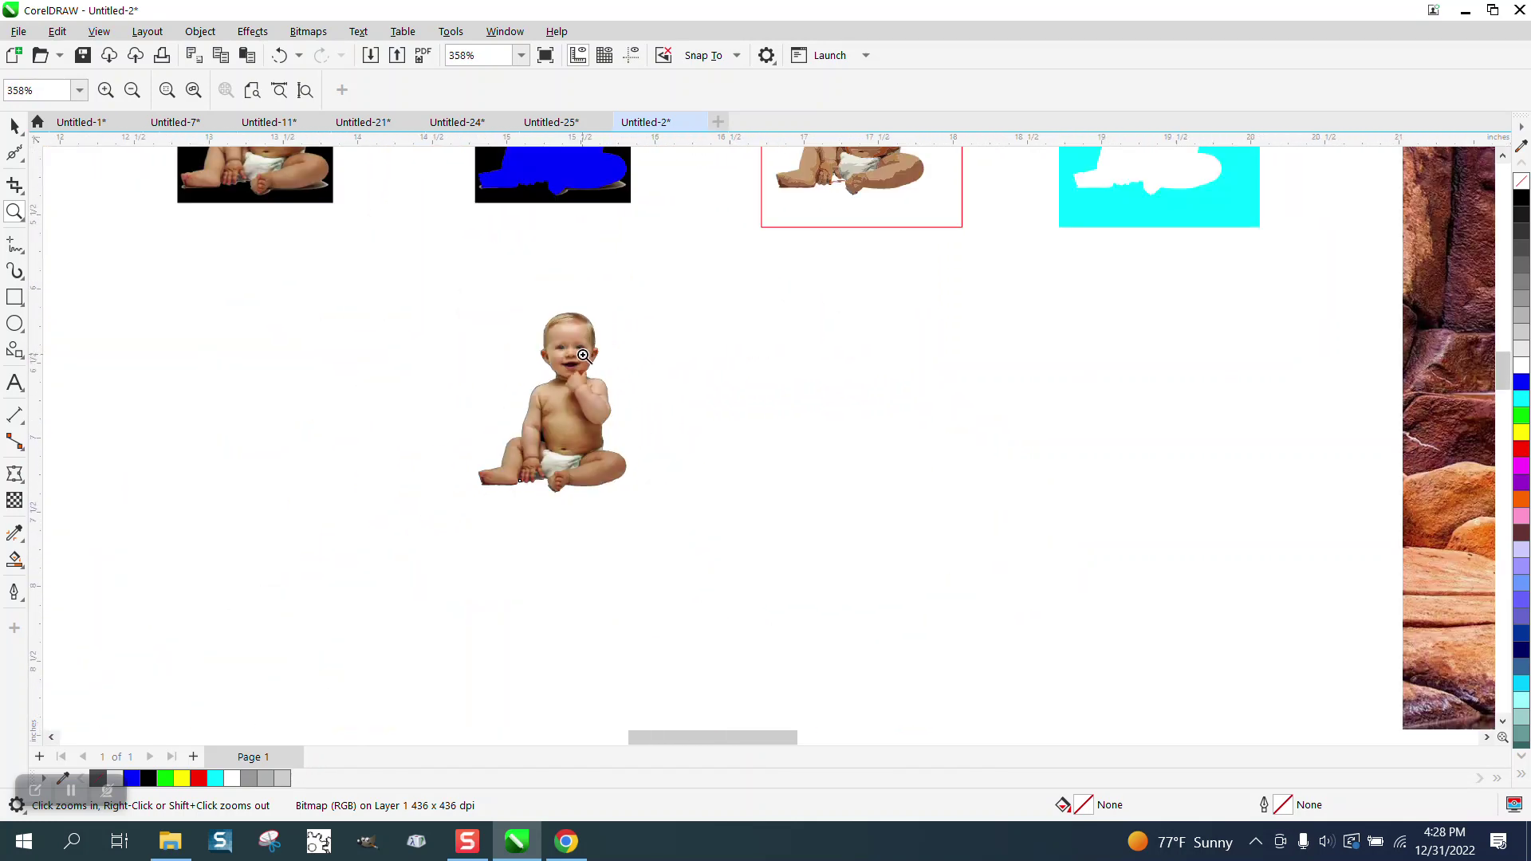
scroll(583, 356, "down", 1)
left_click(14, 126)
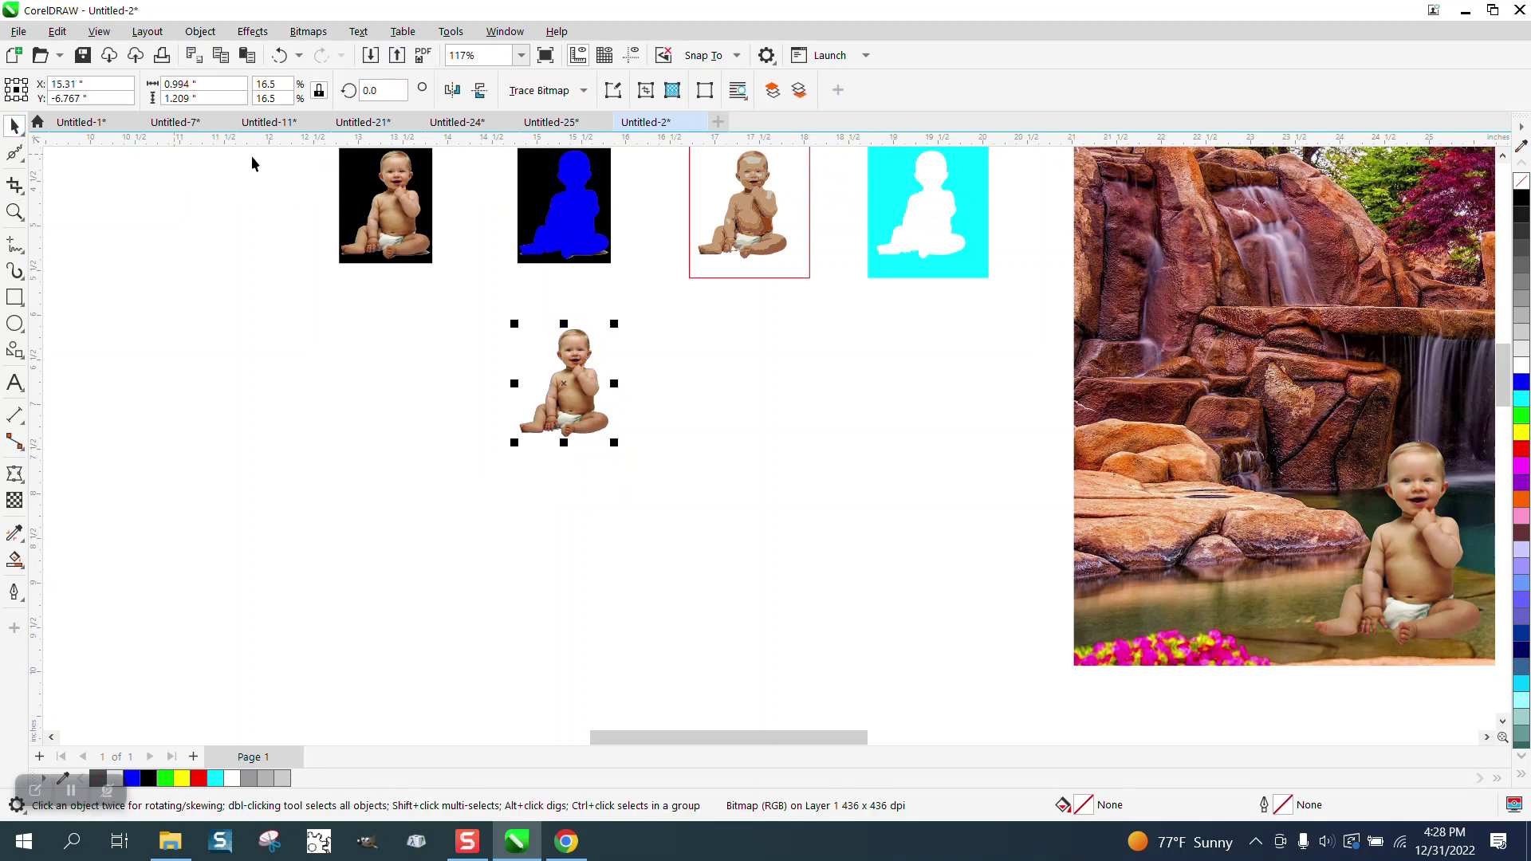
- Undo back to the original photo, move the silhouette 2 inches down, and make it unfilled with a black hairline outline
left_click(280, 56)
left_click(281, 56)
left_click(280, 56)
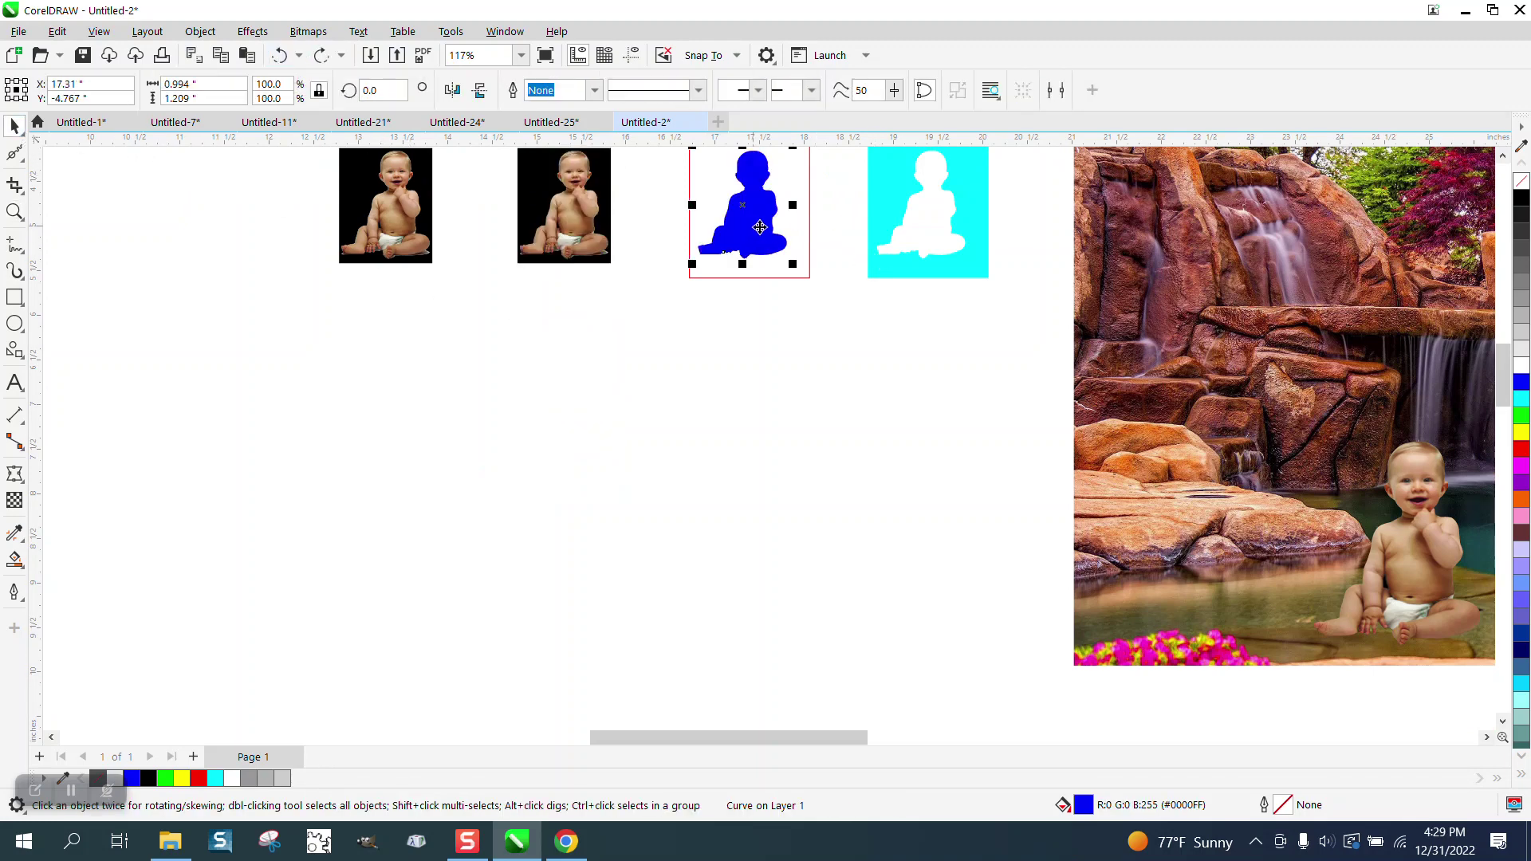
key("ctrl+shift+z")
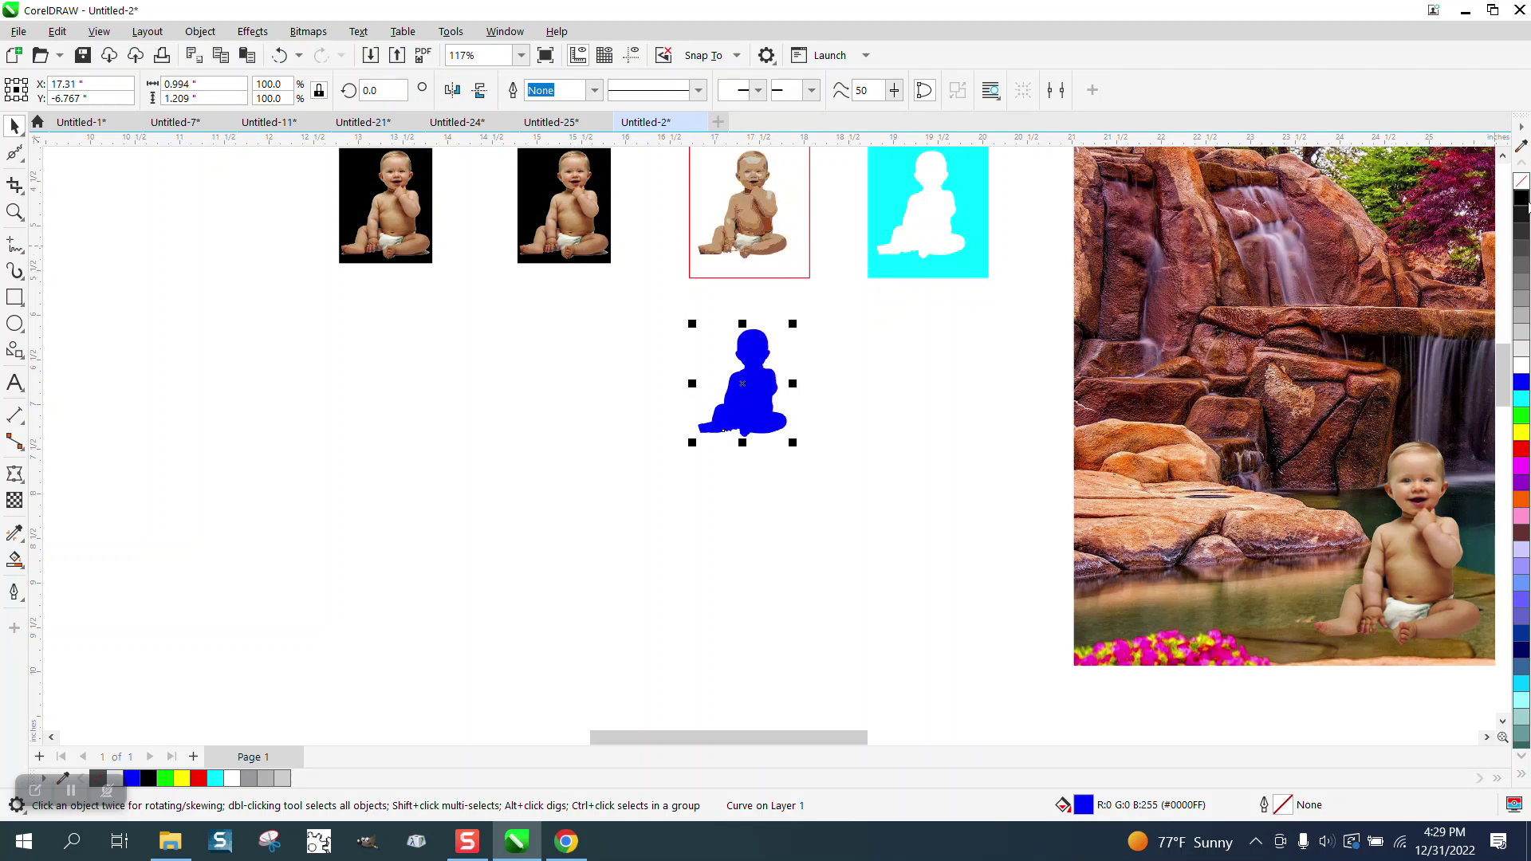
left_click(1521, 182)
right_click(1523, 199)
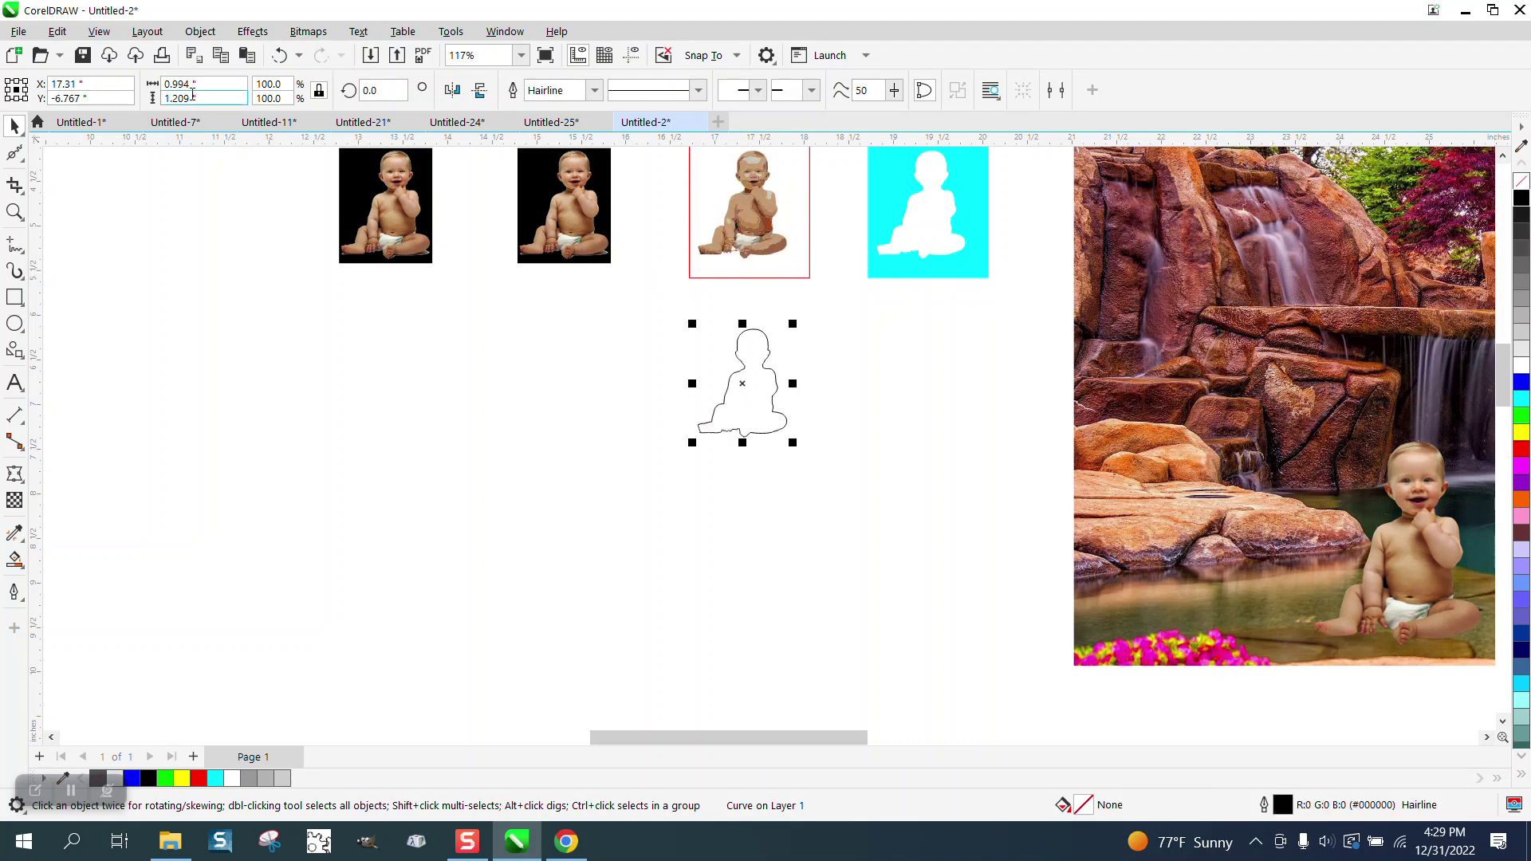
- Apply a one-step 0.01-inch rounded red Contour around the silhouette and zoom in to check it
left_click(252, 31)
left_click(280, 456)
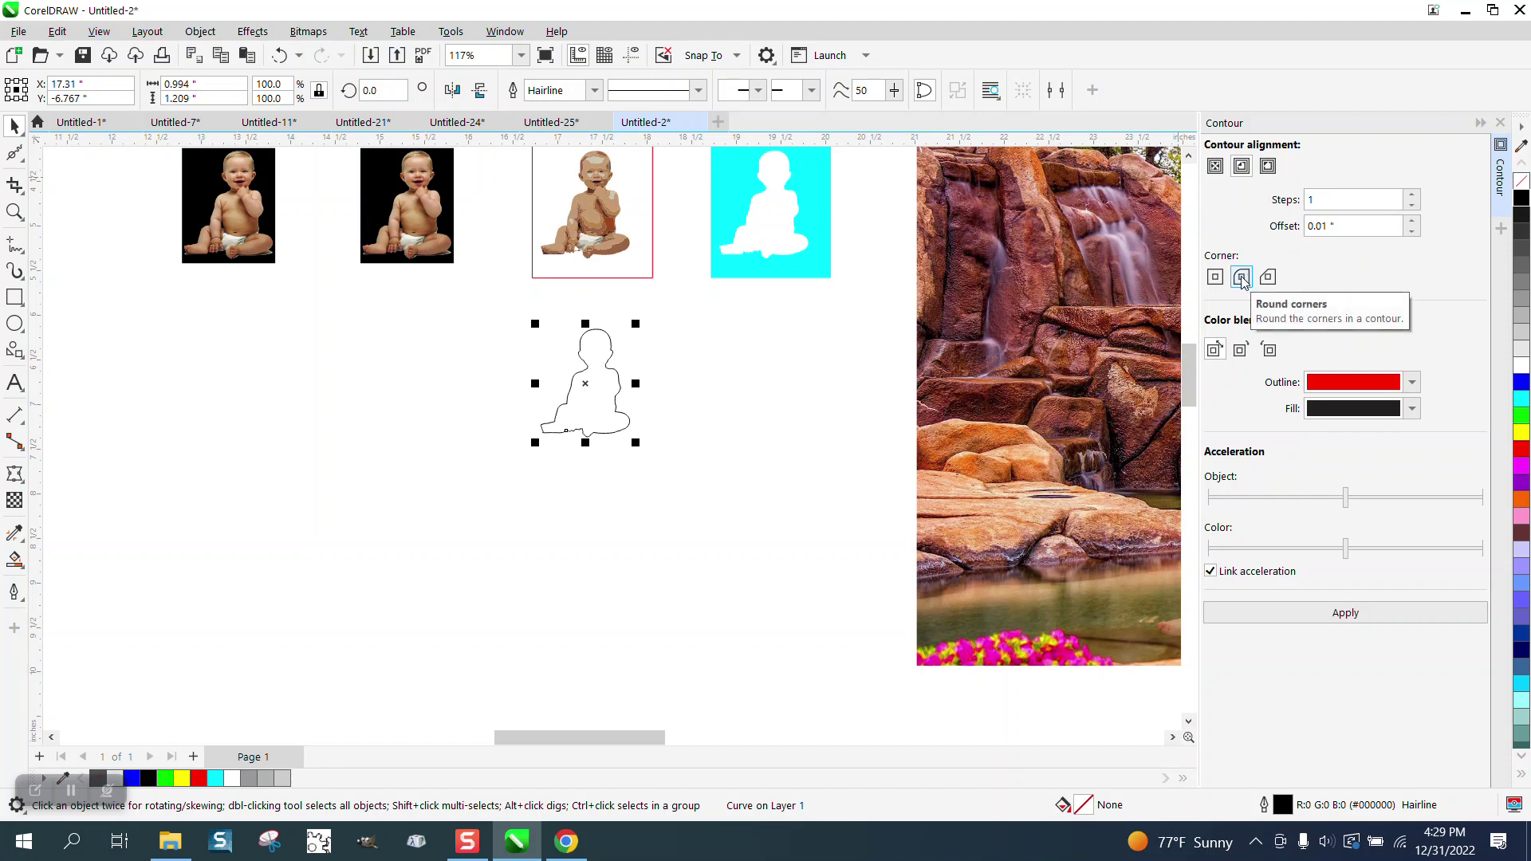
left_click(1345, 612)
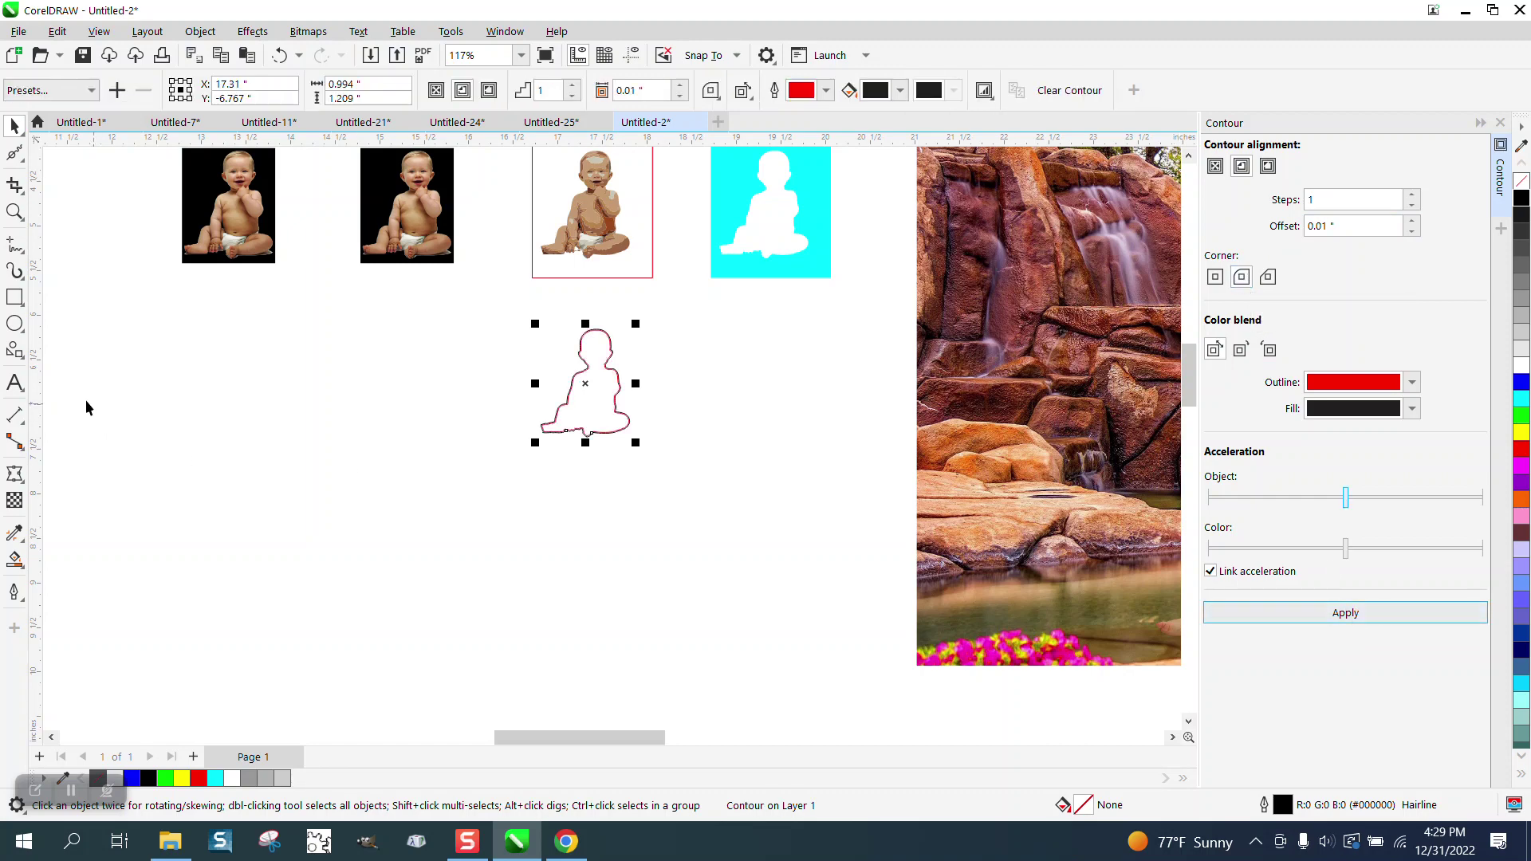
left_click(14, 211)
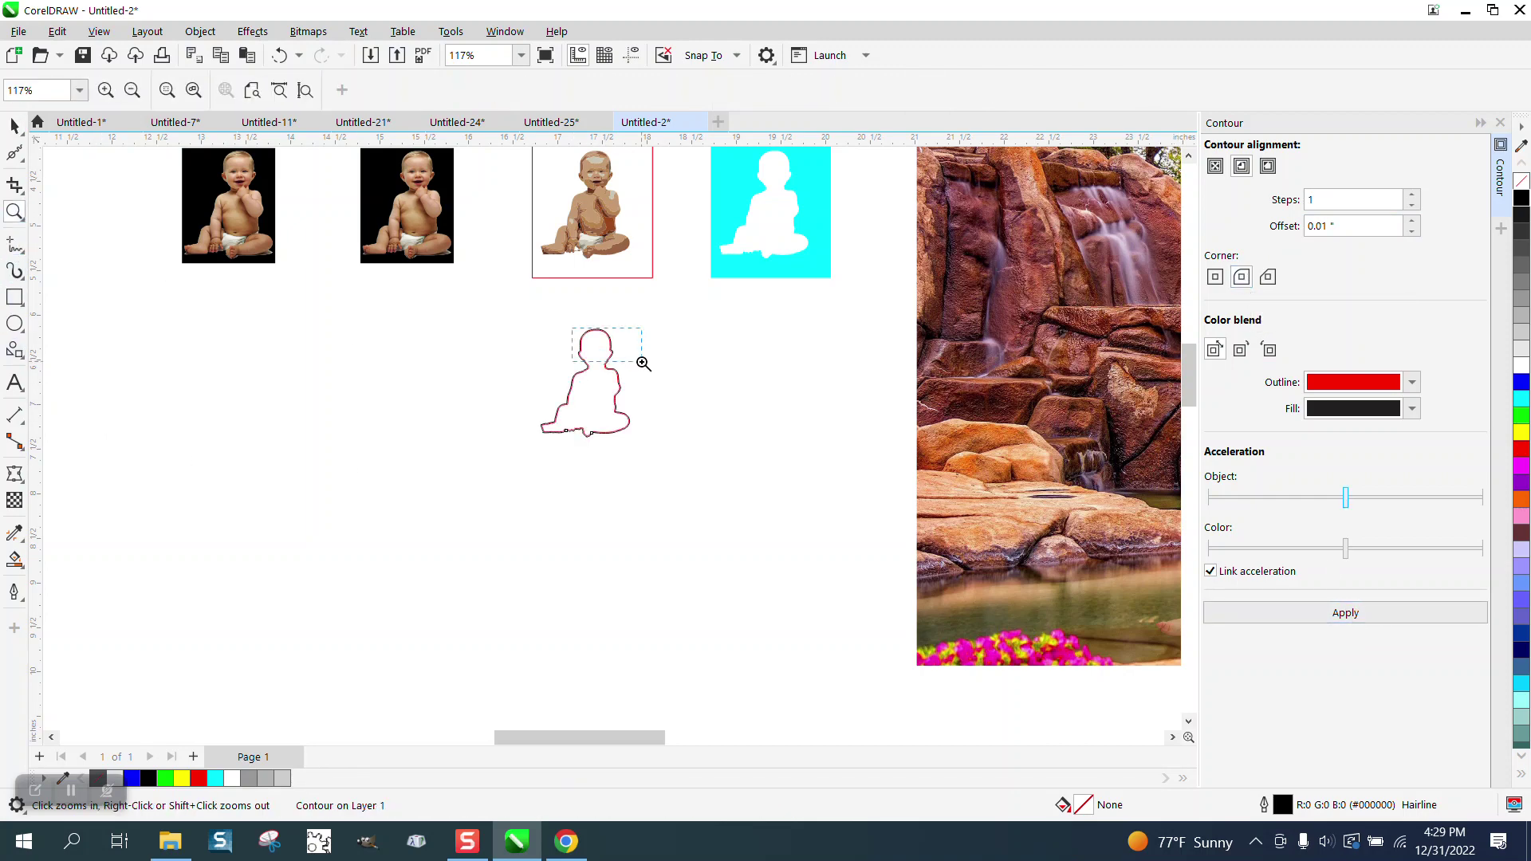
left_click_drag(572, 327, 643, 363)
right_click(651, 369)
right_click(658, 369)
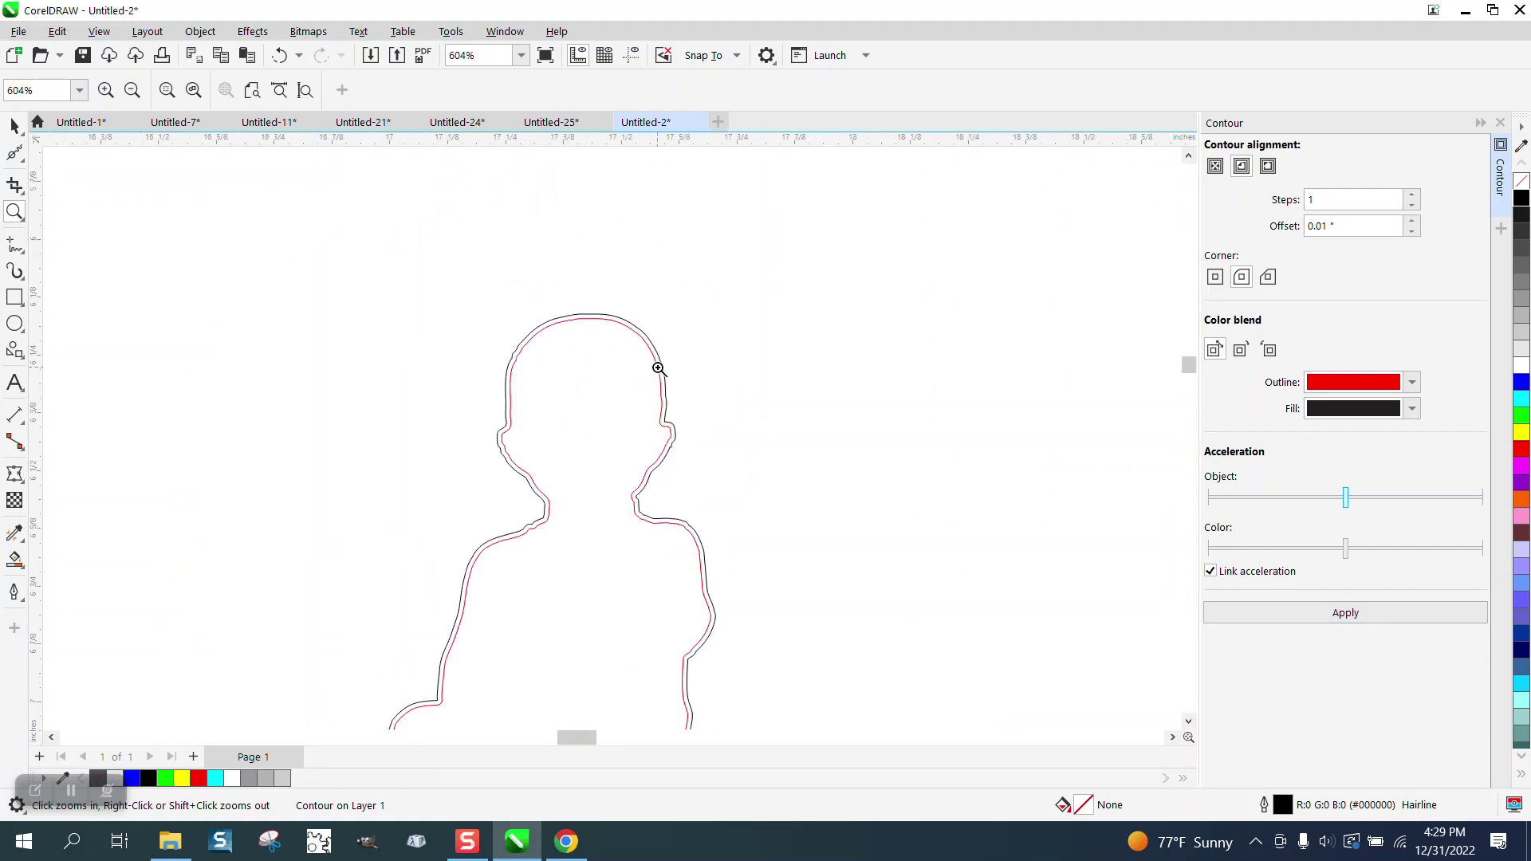
right_click(659, 369)
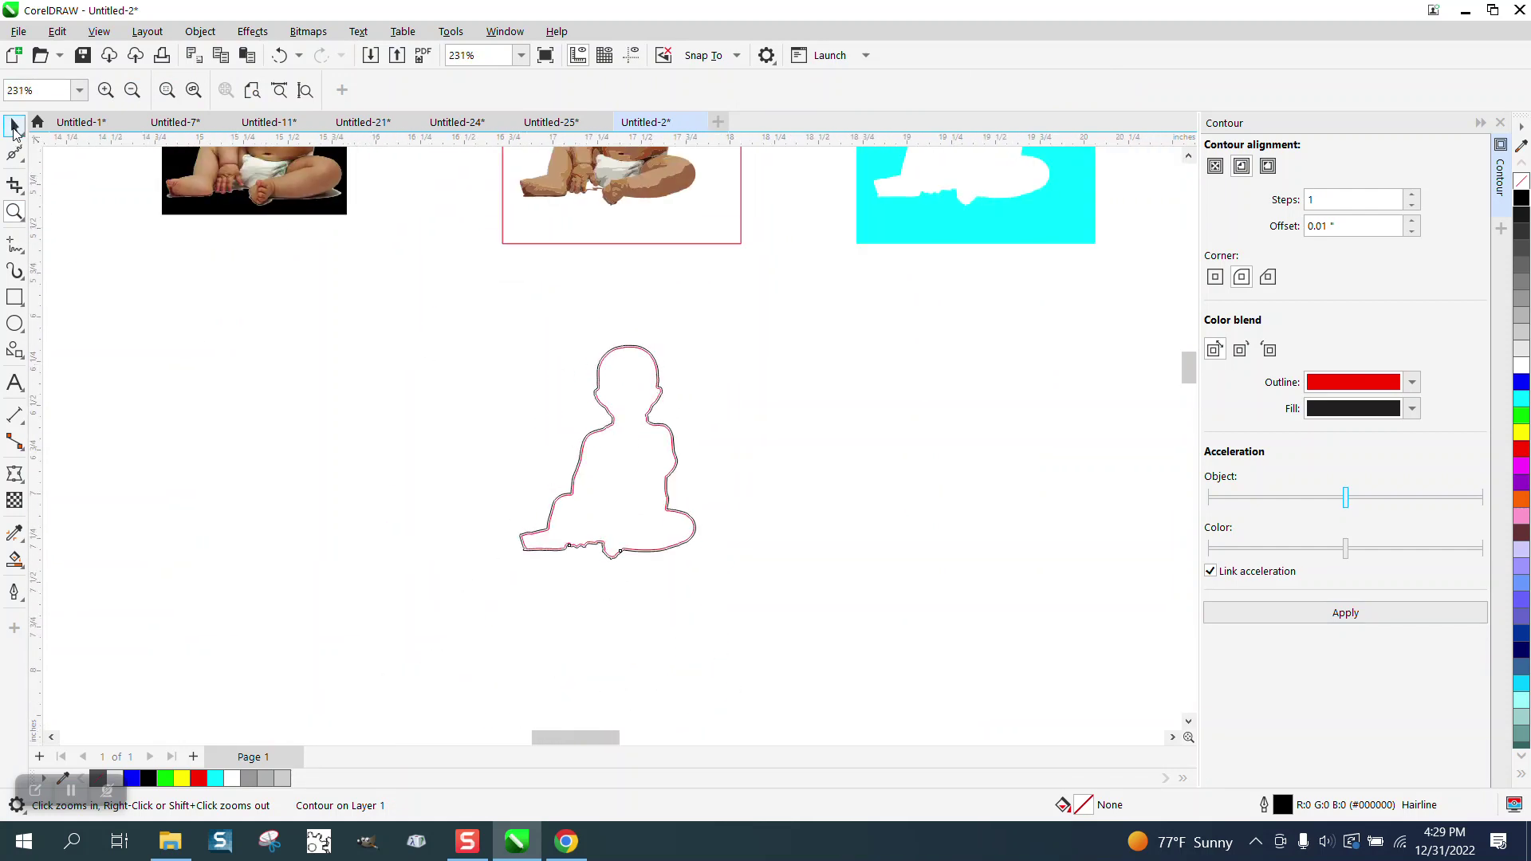
left_click(15, 126)
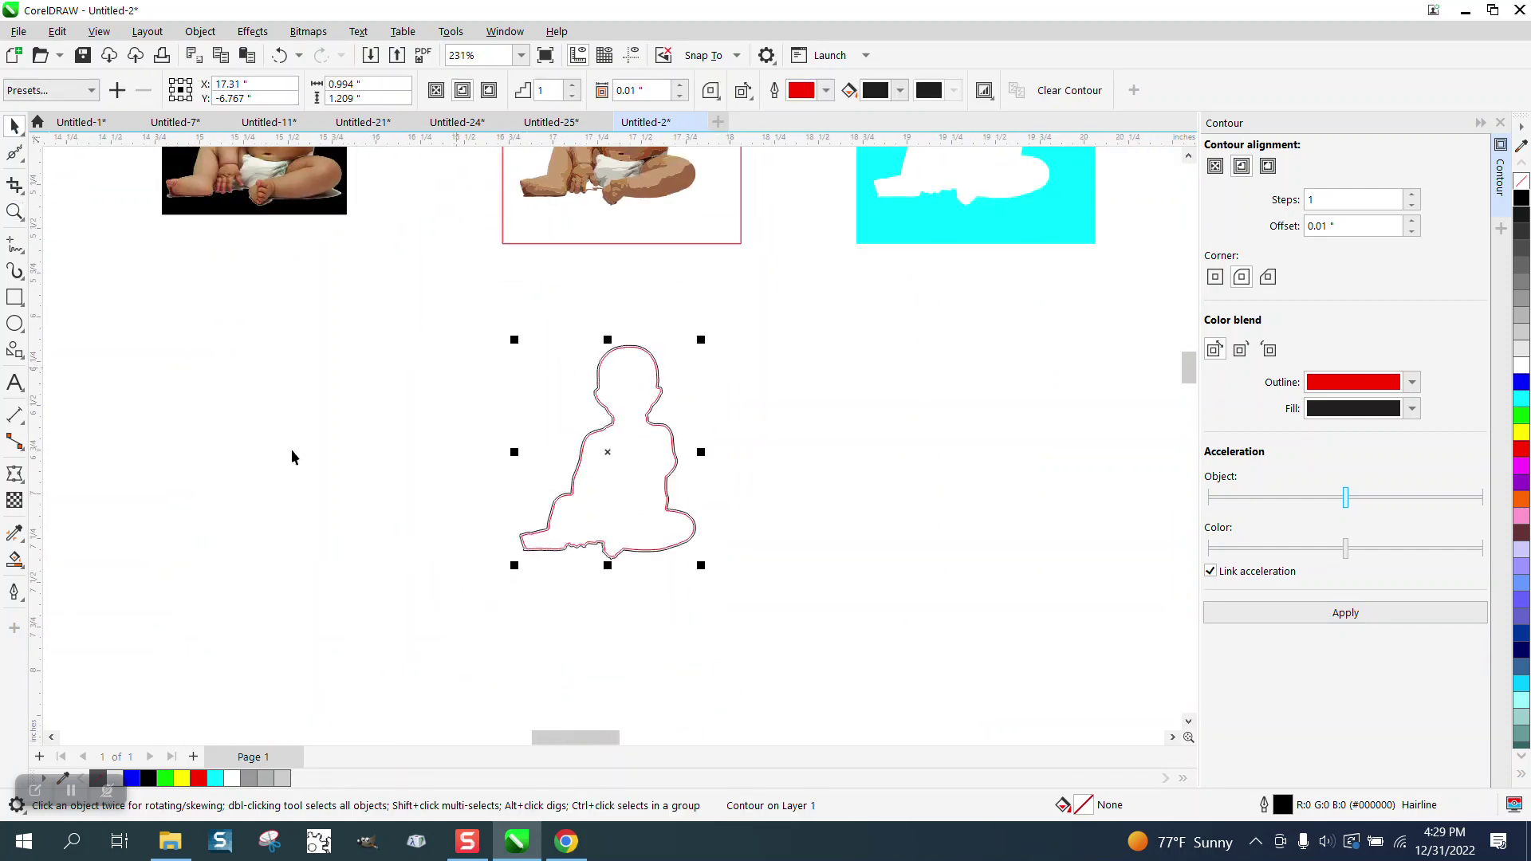
- Smart Fill the contoured baby outline blue and nudge the shape onto the black photo
left_click(15, 561)
left_click(586, 503)
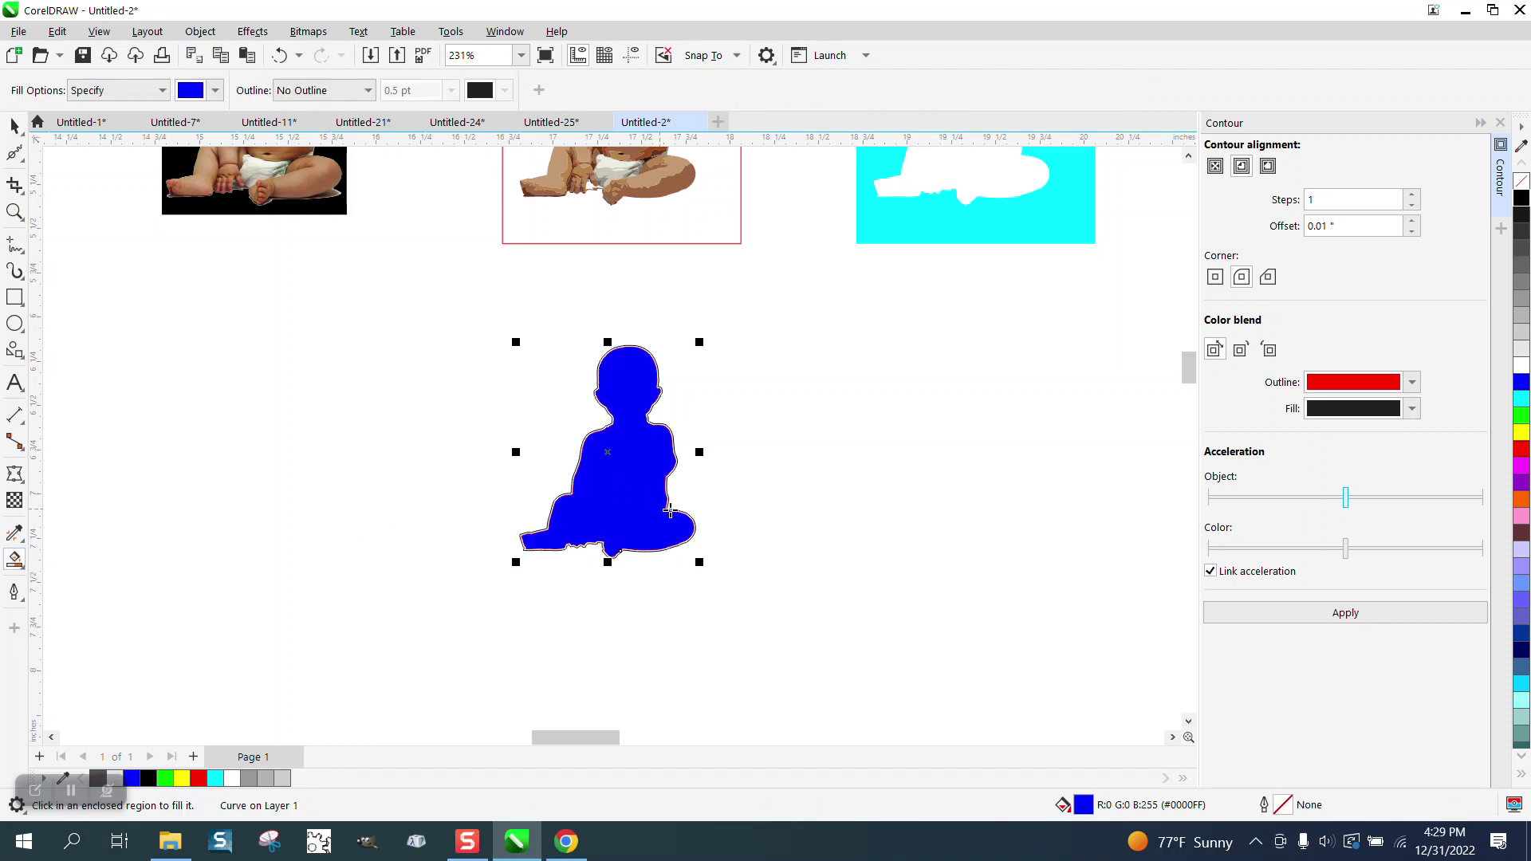
scroll(664, 534, "down", 2)
key("Left")
key("Left")
key("Left")
key("Left")
key("Left")
key("Left")
key("Left")
key("Left")
key("Left")
key("Left")
key("Left")
key("Left")
key("Left")
key("Left")
key("Left")
key("Left")
key("Left")
key("Left")
key("Left")
key("Left")
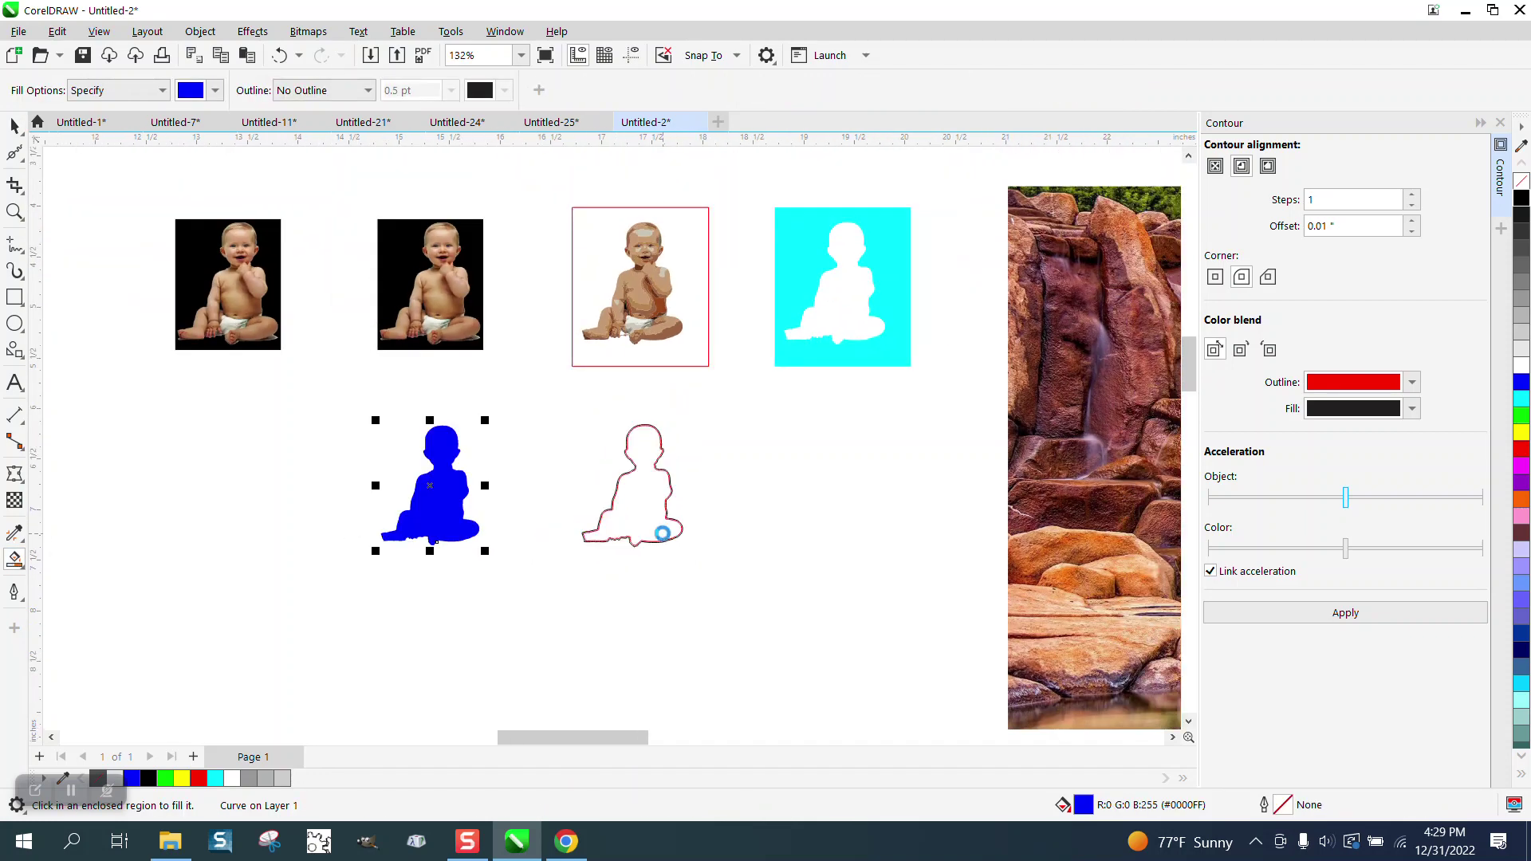
key("Up")
key("Up")
key("Up")
key("Up")
key("Up")
key("Up")
key("Up")
key("Up")
key("Up")
key("Up")
key("Up")
key("Up")
key("Up")
key("Up")
key("Up")
key("Up")
key("Up")
key("Up")
key("Up")
key("Up")
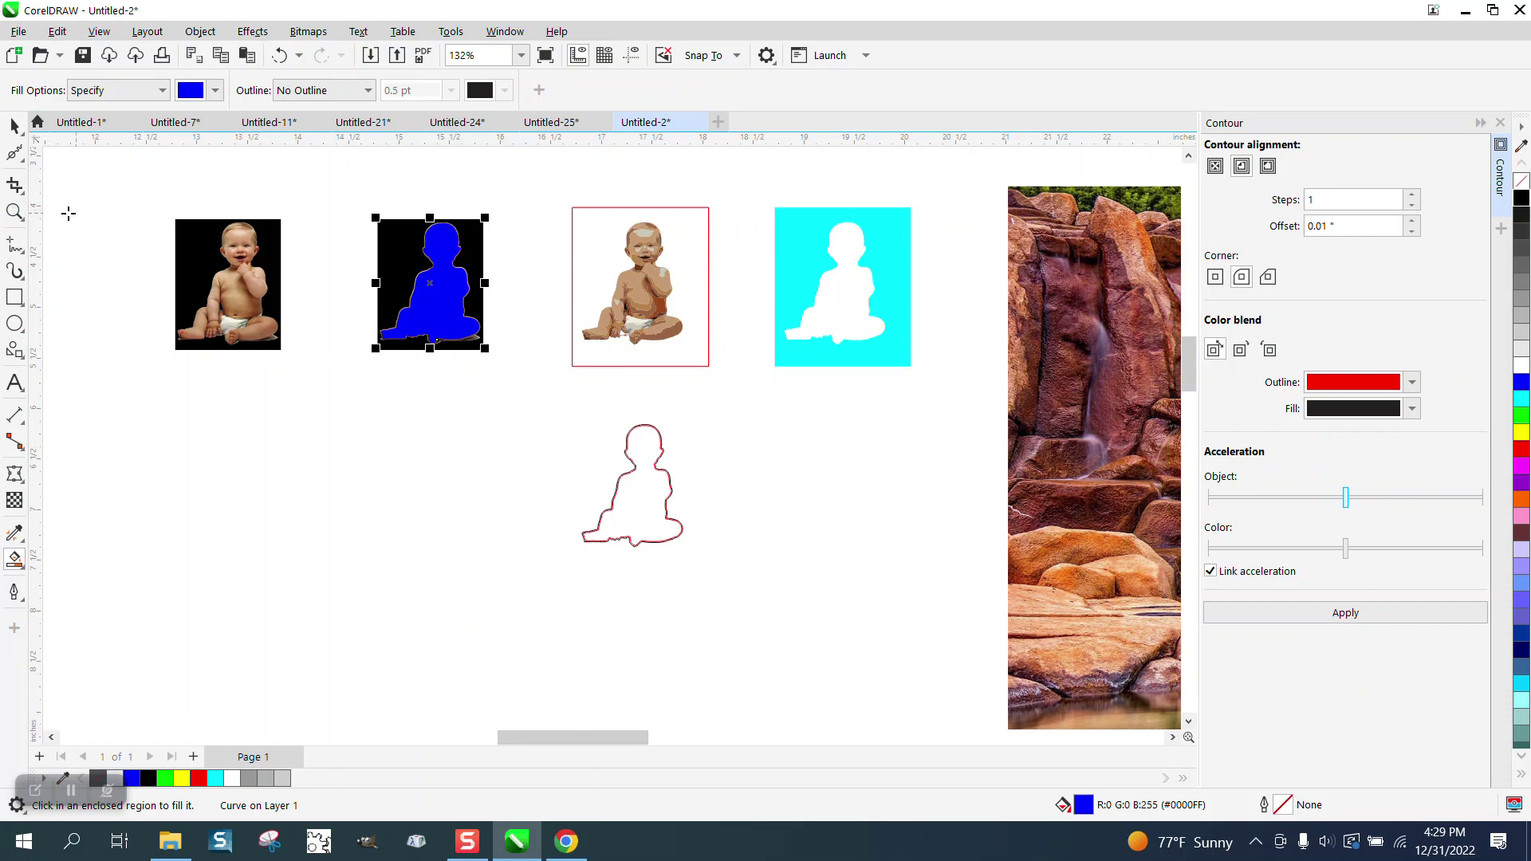
- Select the smoother blue shape with the black photo and Intersect them into a new baby cut-out
left_click(15, 212)
left_click_drag(370, 217, 601, 386)
right_click(469, 353)
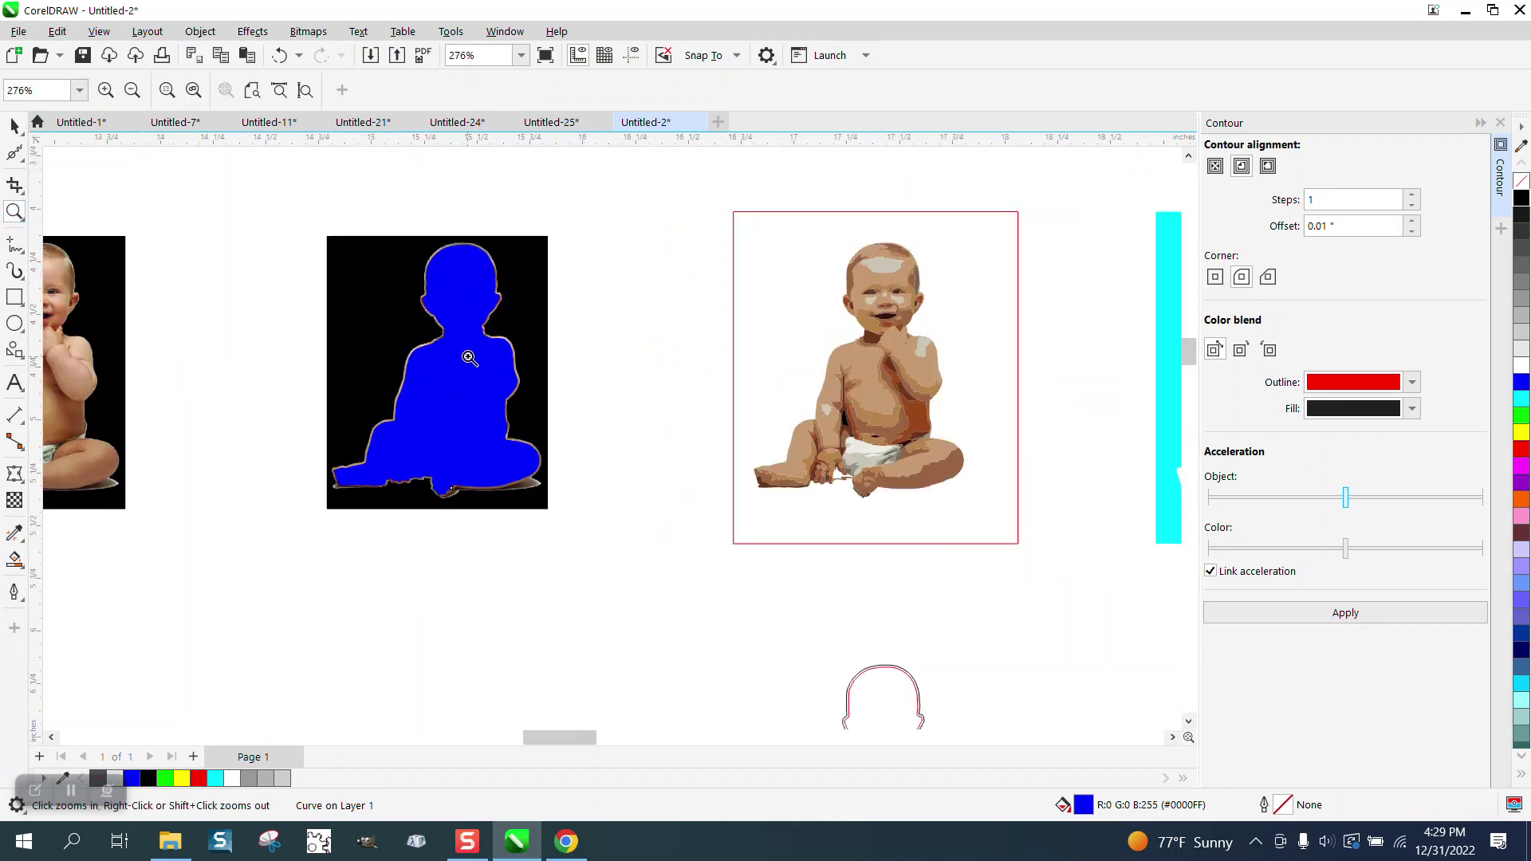
right_click(469, 353)
left_click(14, 125)
left_click_drag(368, 240, 582, 466)
left_click(602, 90)
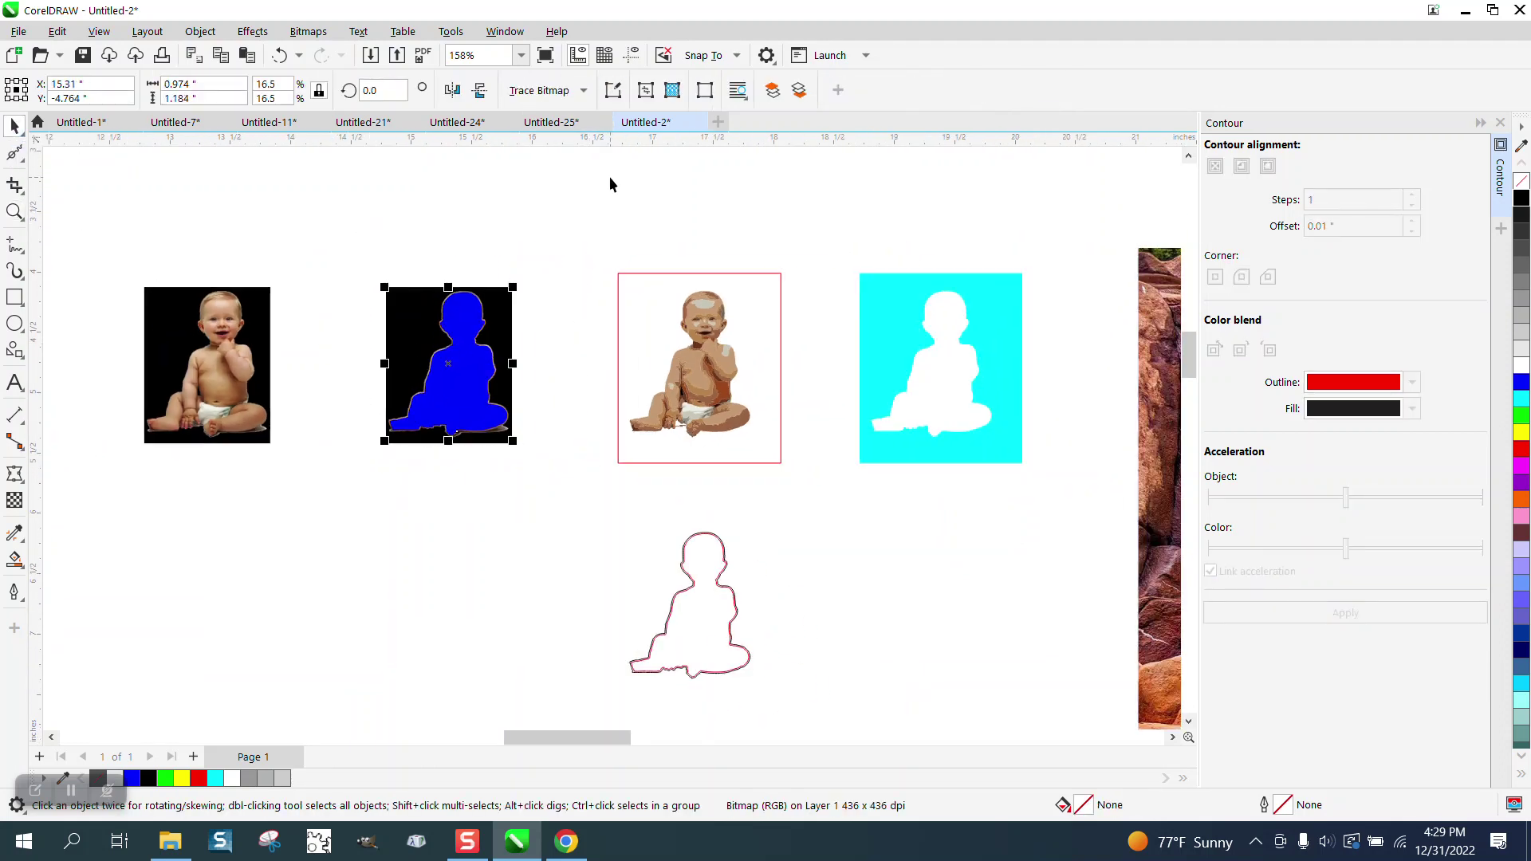
- Zoom in on the cut-out's face and delete the outline nodes along the left ear
left_click(14, 211)
left_click_drag(425, 464, 535, 577)
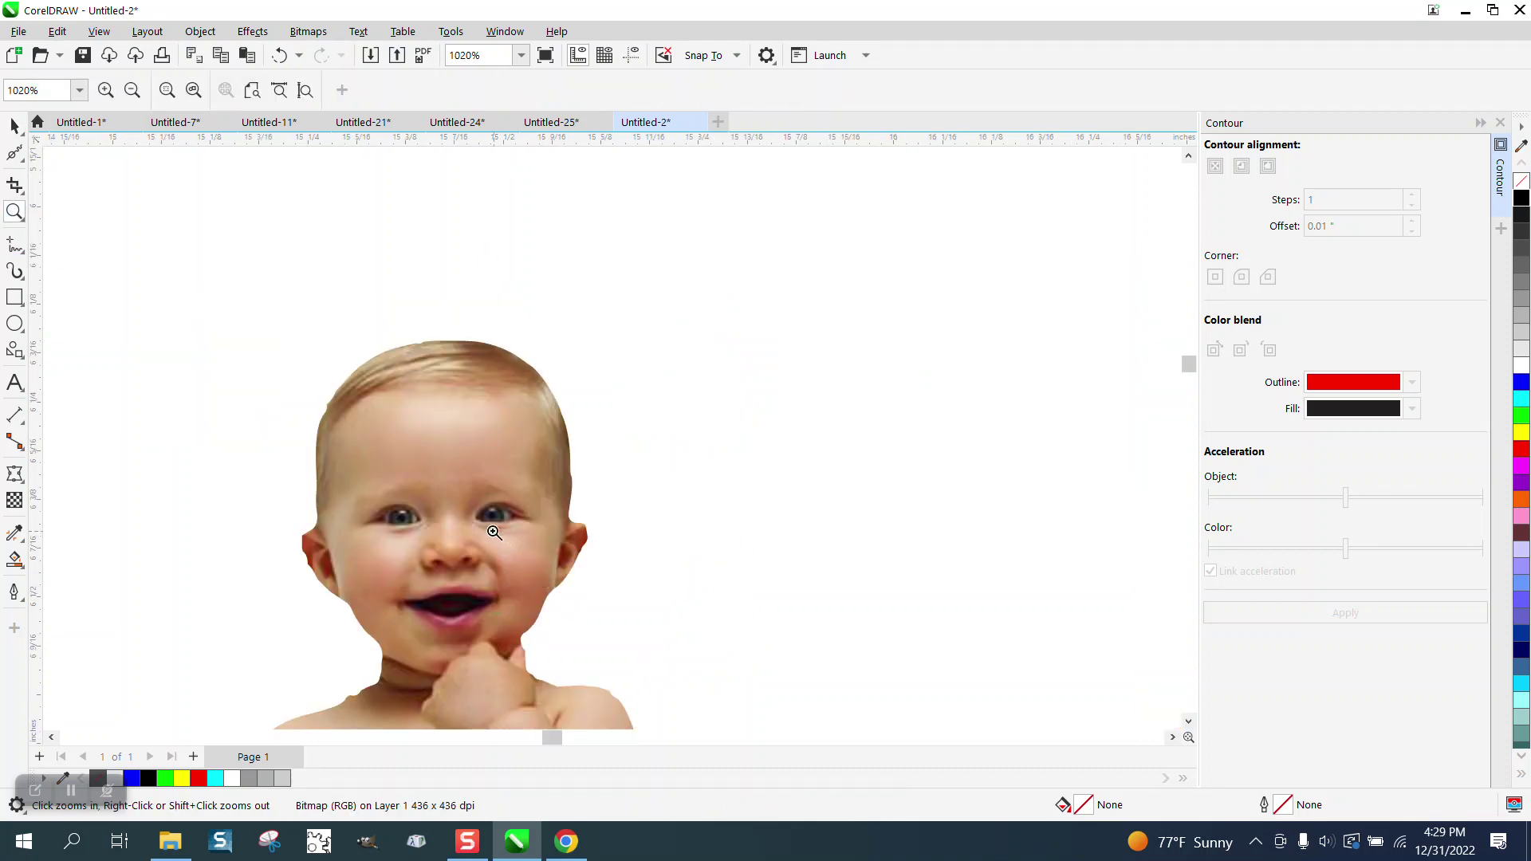
left_click_drag(267, 519, 290, 468)
scroll(292, 468, "down", 2)
scroll(292, 468, "down", 3)
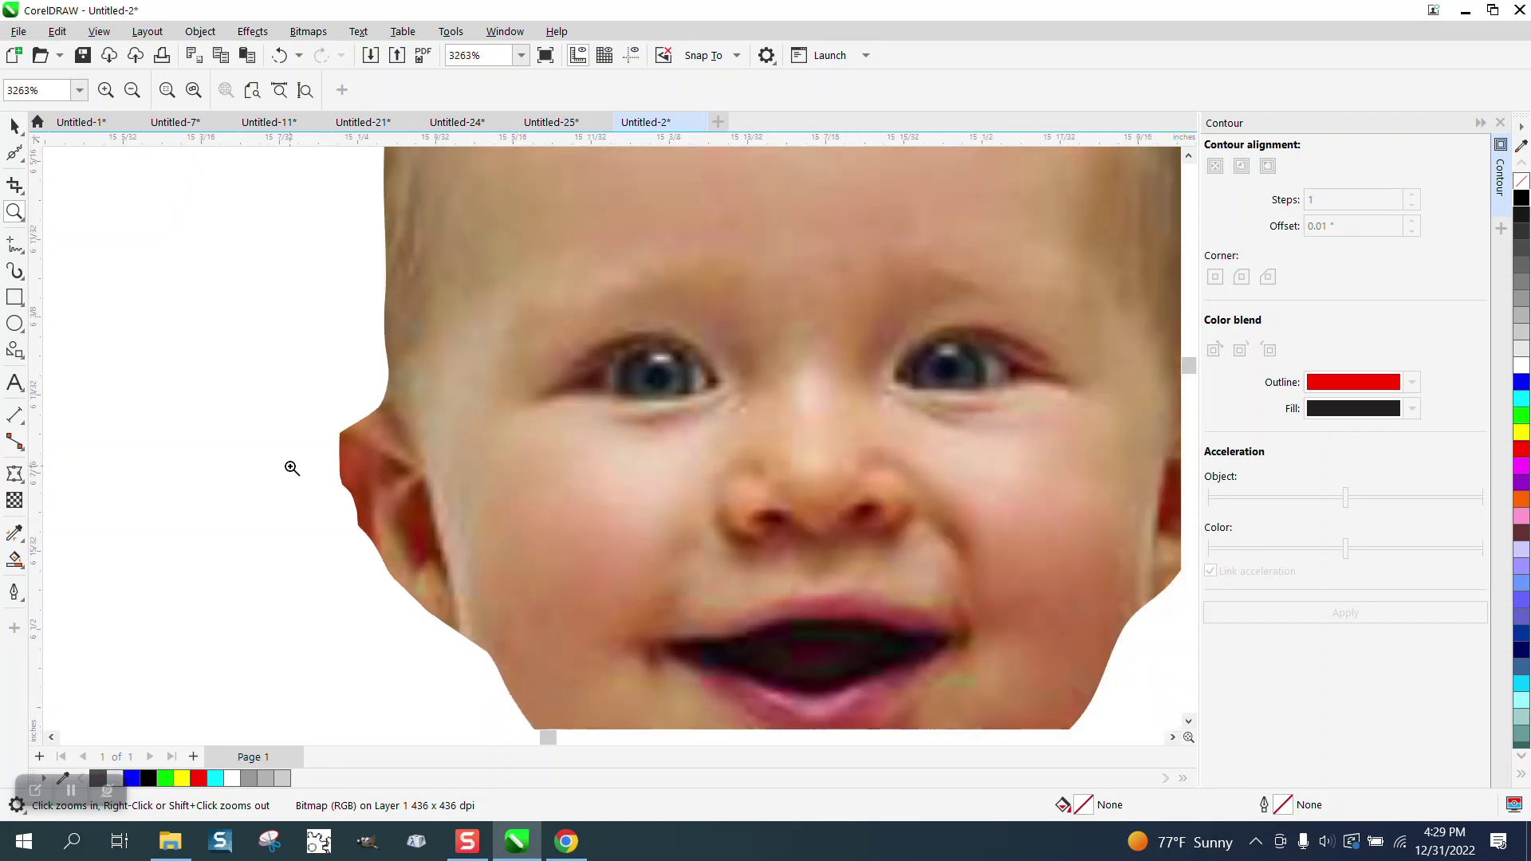
left_click(24, 162)
left_click(67, 150)
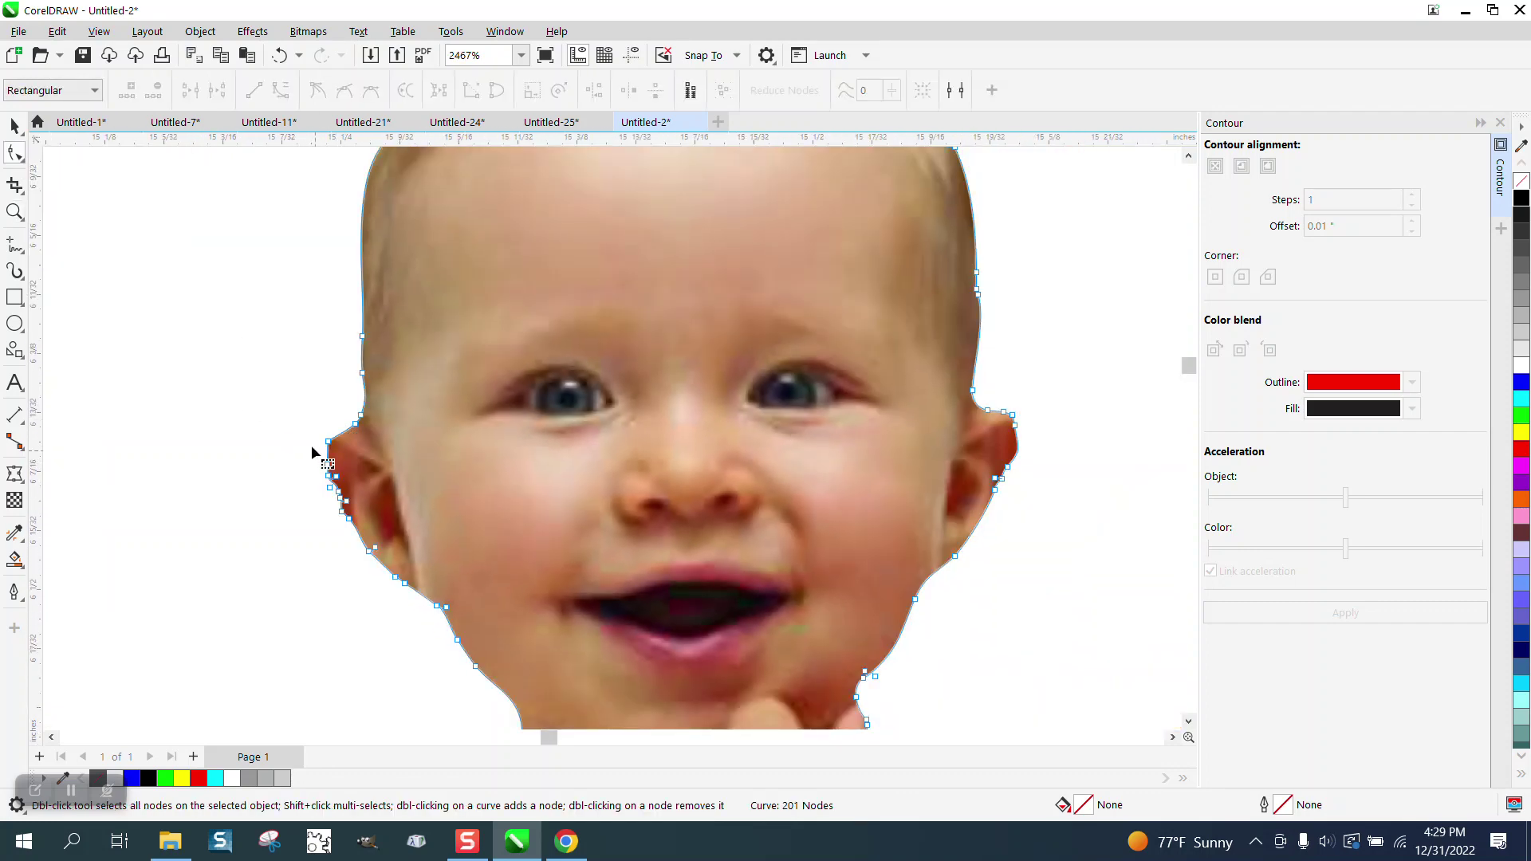
left_click_drag(309, 448, 370, 547)
key("Delete")
- Try deleting the right ear's outline nodes, then undo that edit
left_click_drag(1029, 403, 1082, 493)
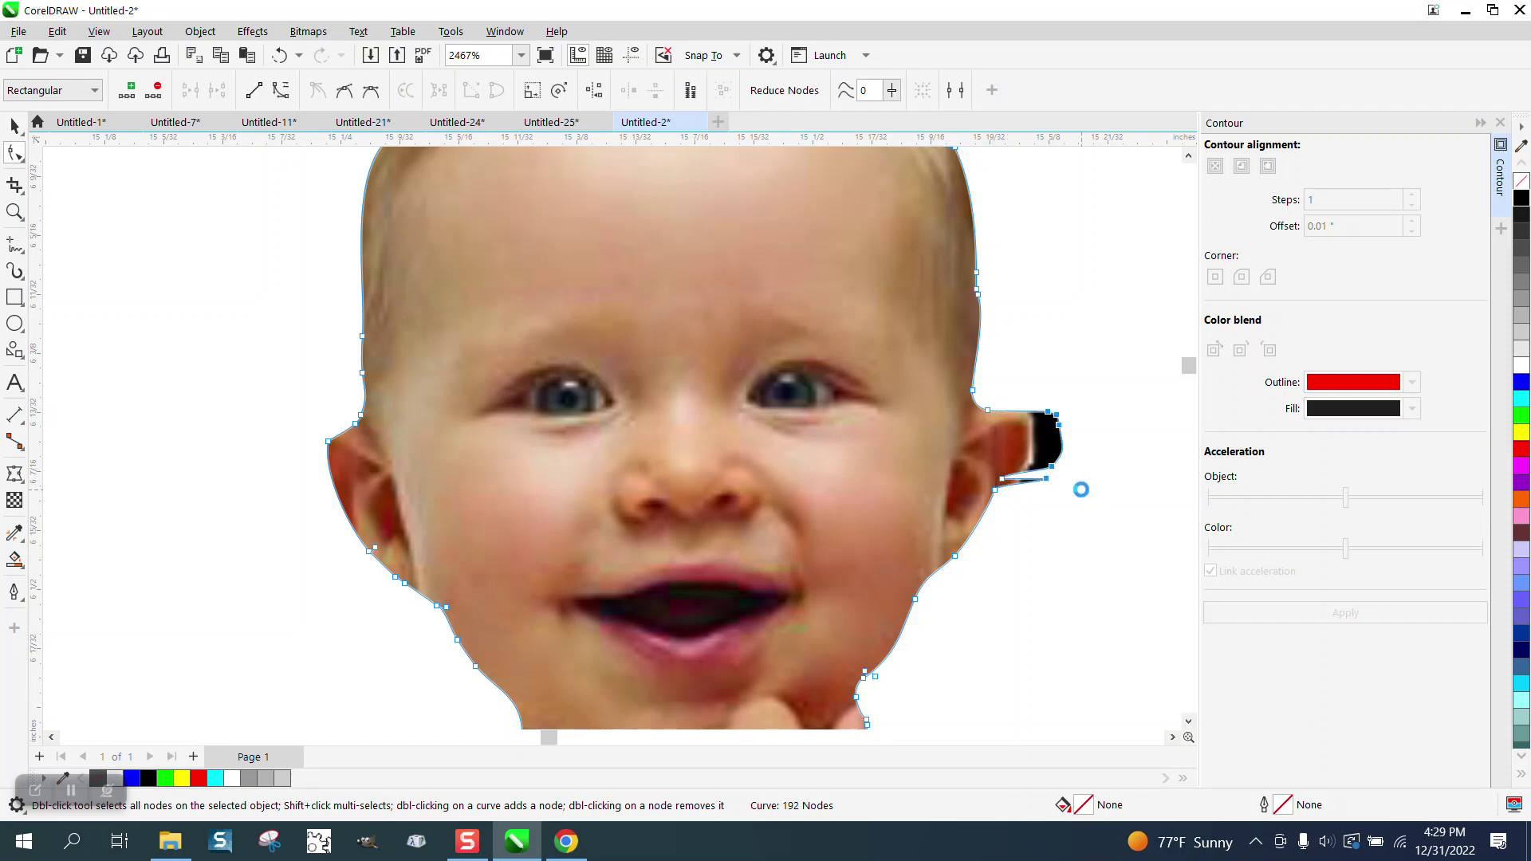
key("Delete")
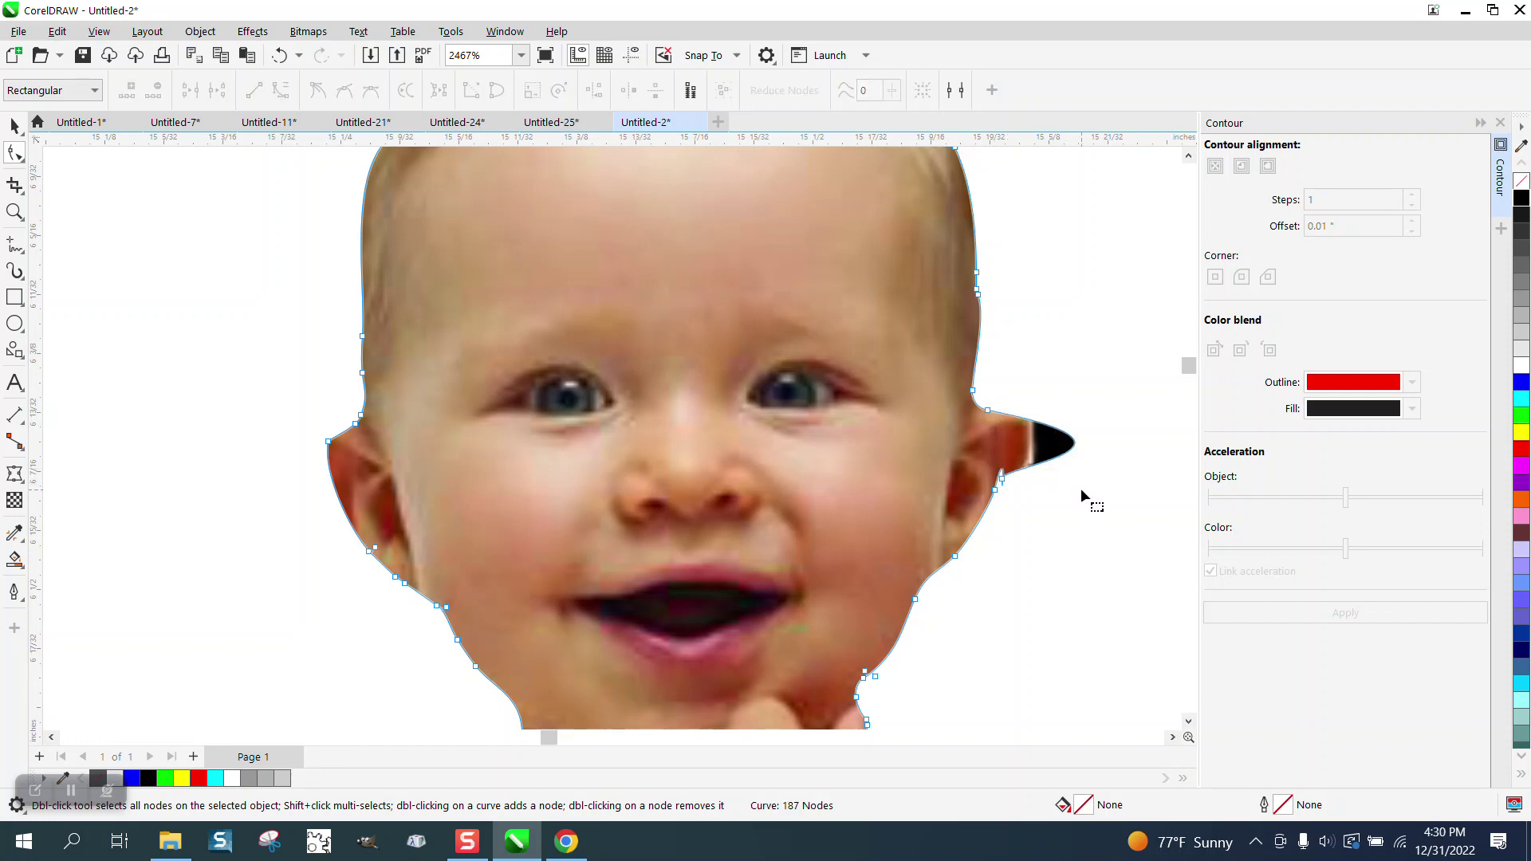
left_click(279, 55)
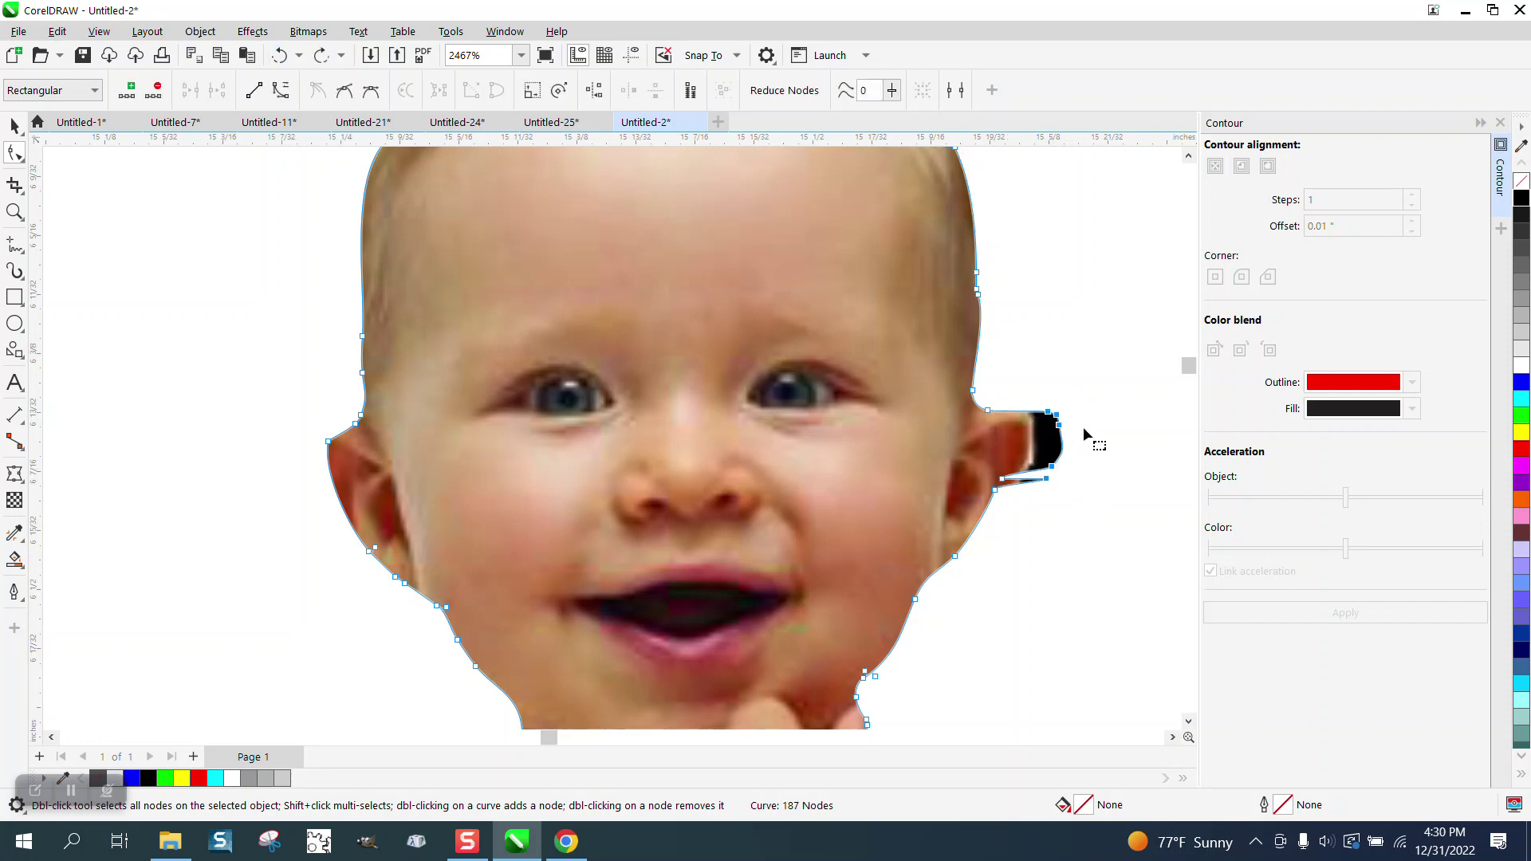
left_click(280, 56)
scroll(356, 315, "down", 1)
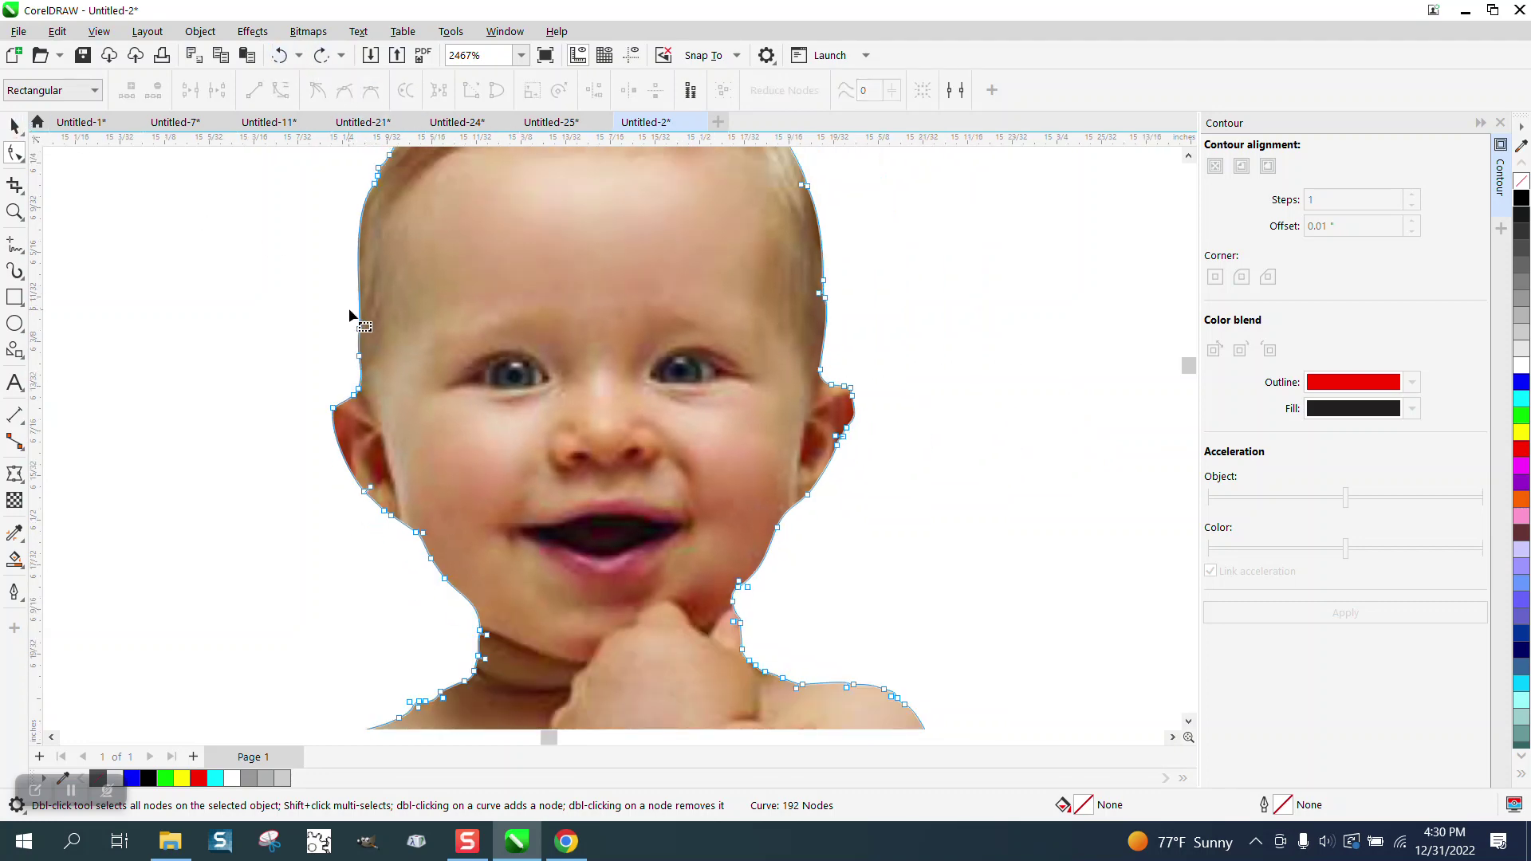
scroll(677, 466, "down", 5)
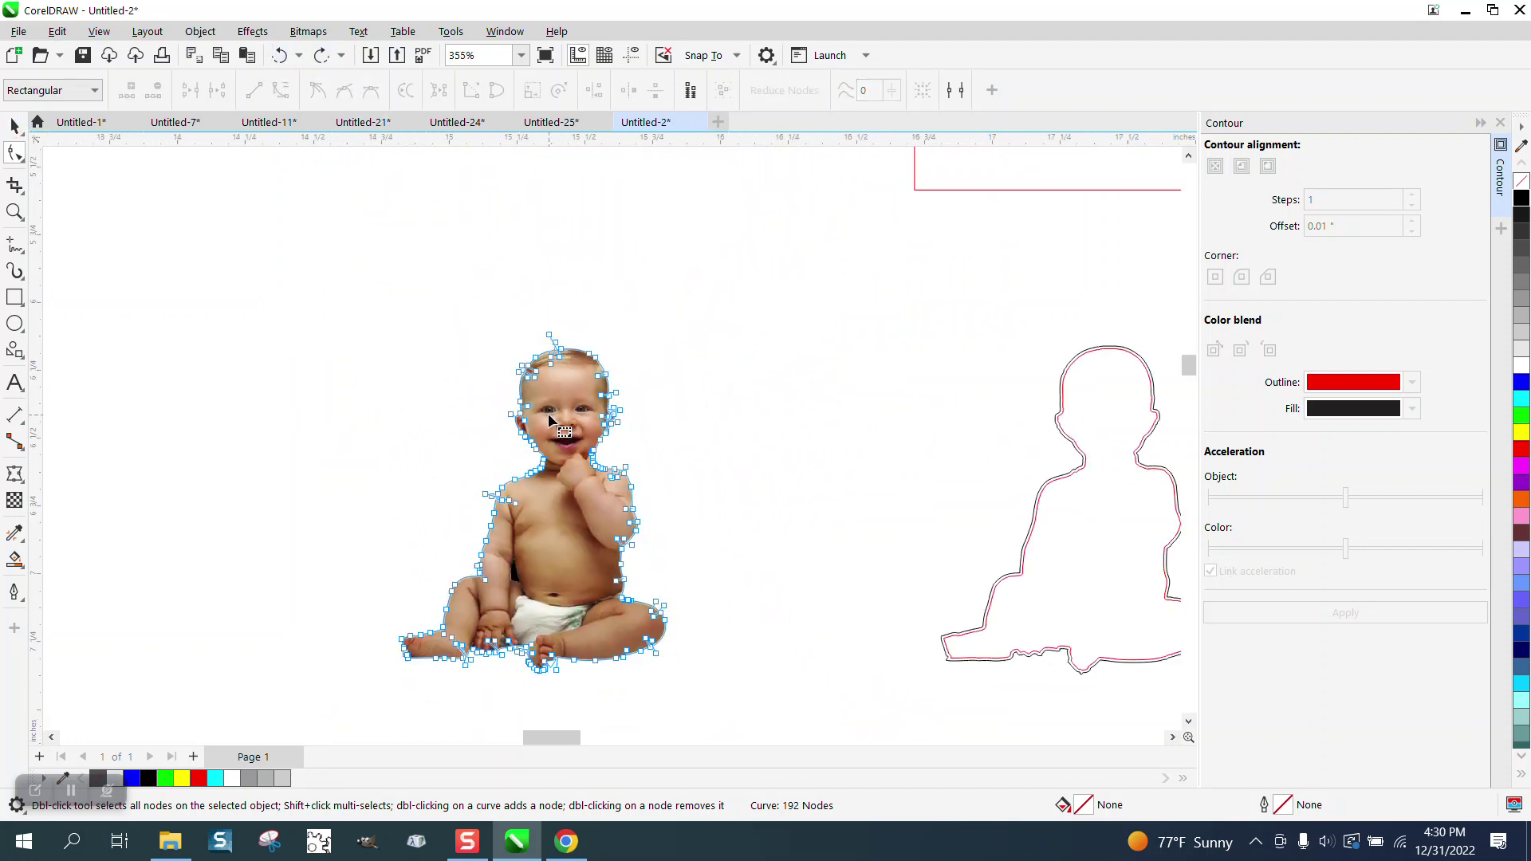
- Zoom in on the baby's foot and fist and pull the fist's outline nodes inward
scroll(217, 363, "down", 1)
left_click(14, 212)
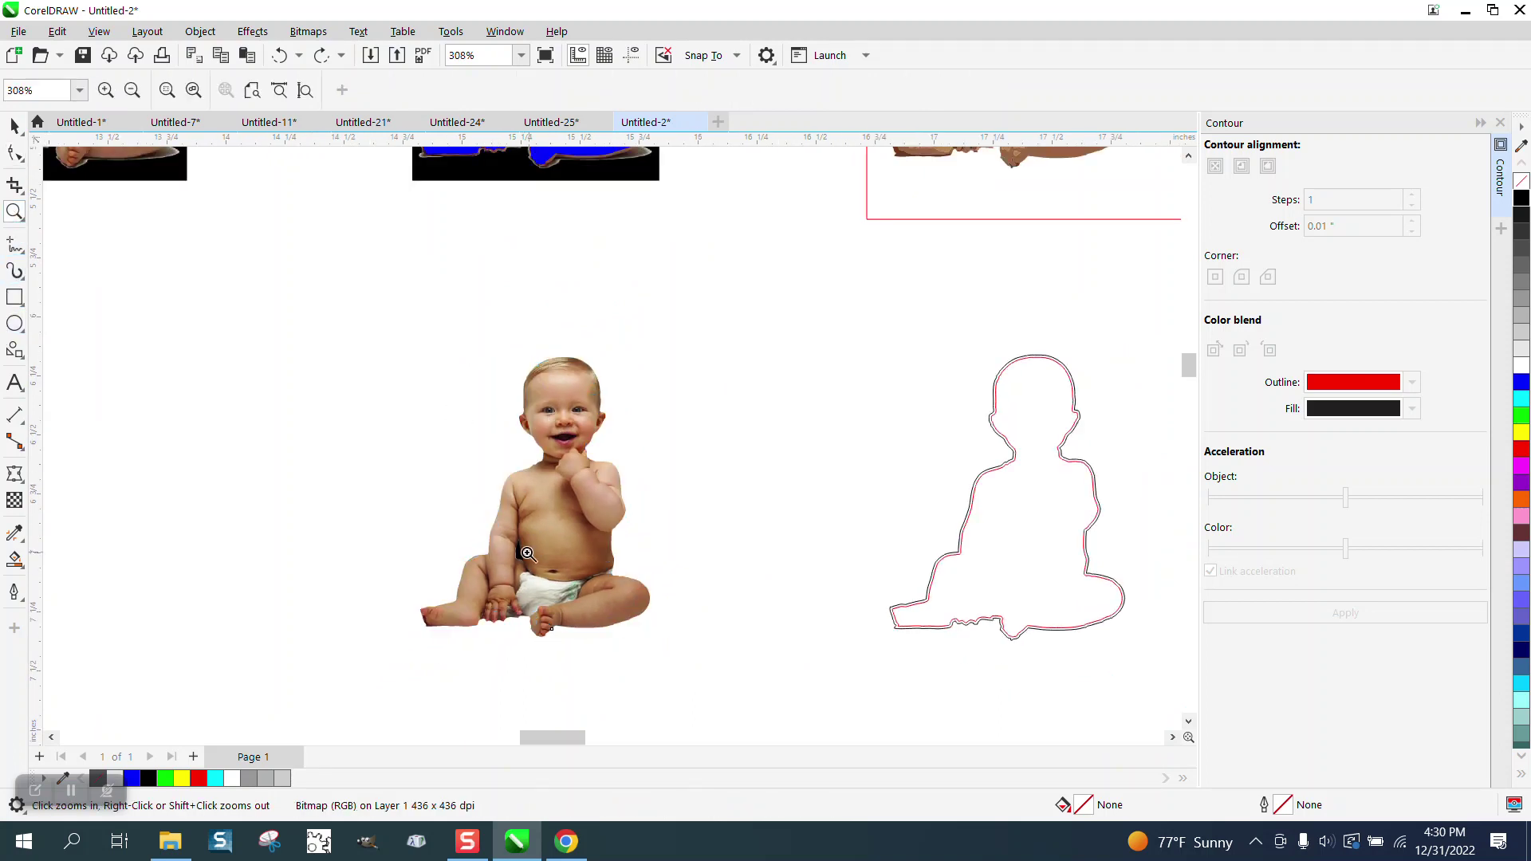
left_click_drag(674, 666, 673, 665)
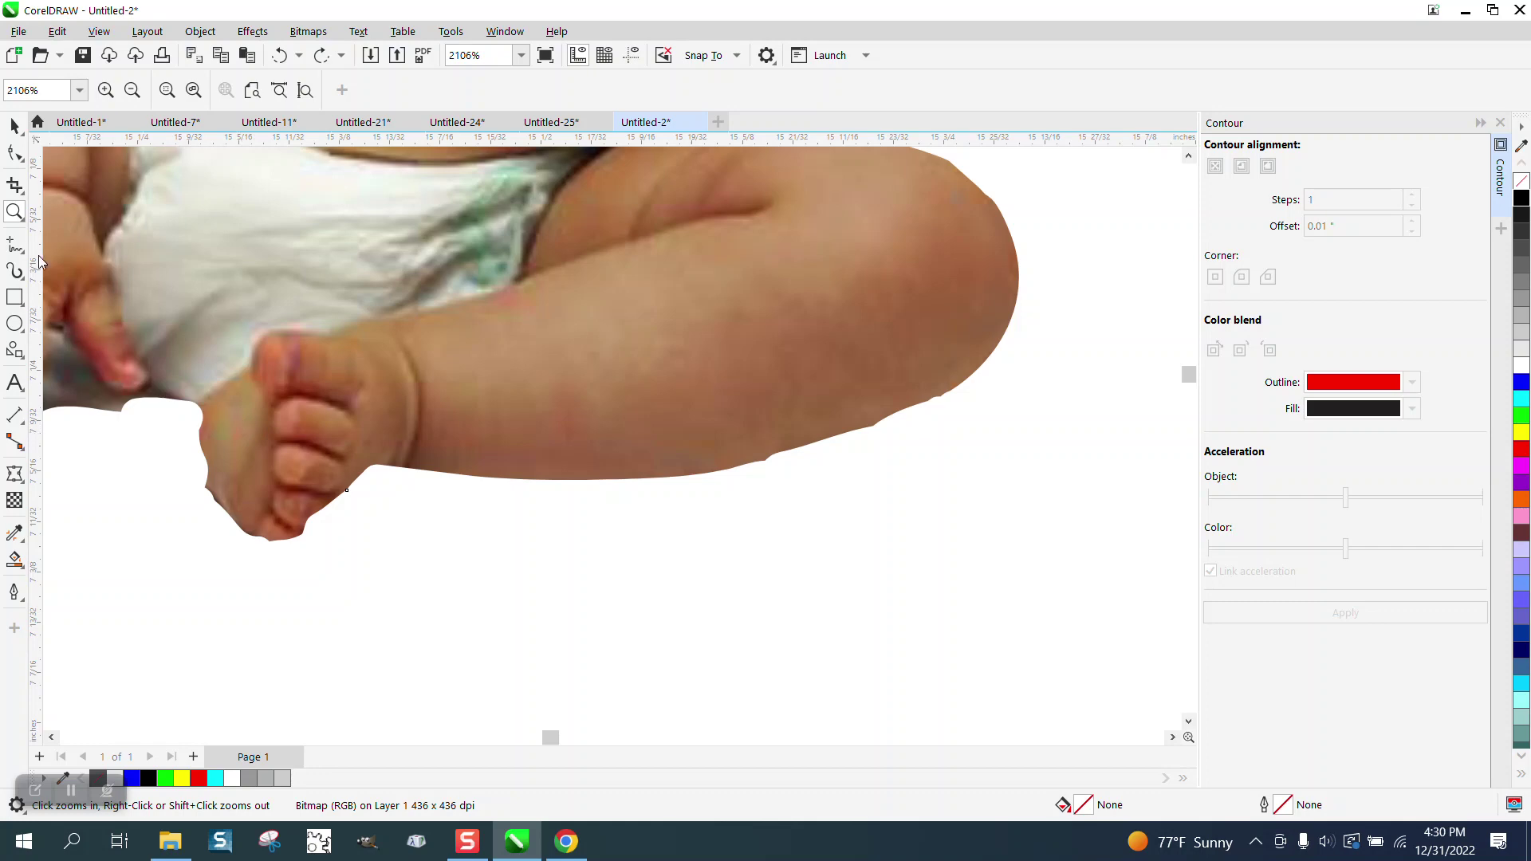
left_click(23, 162)
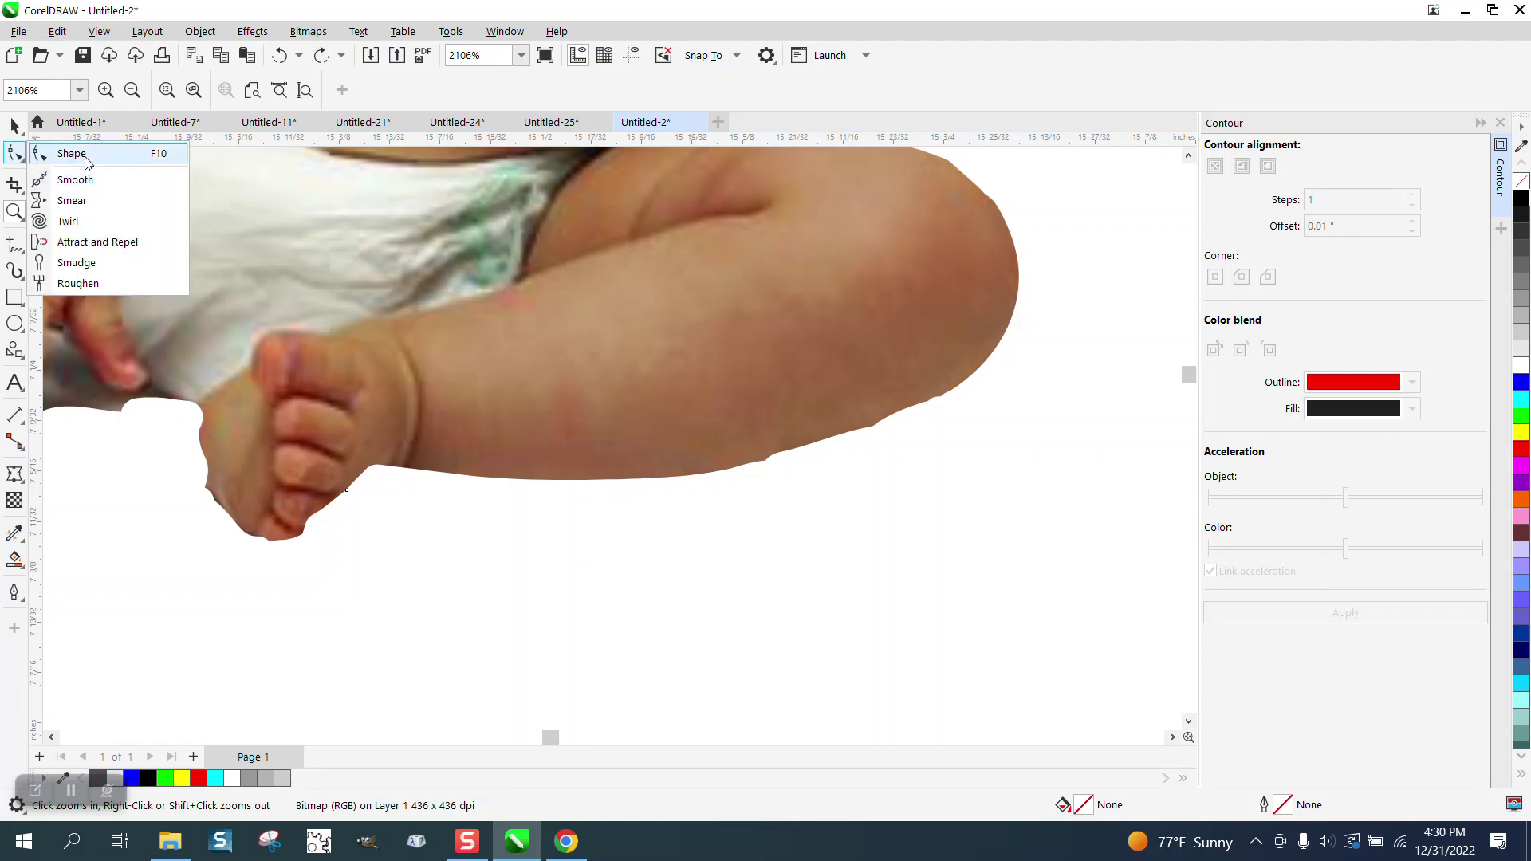
left_click(56, 150)
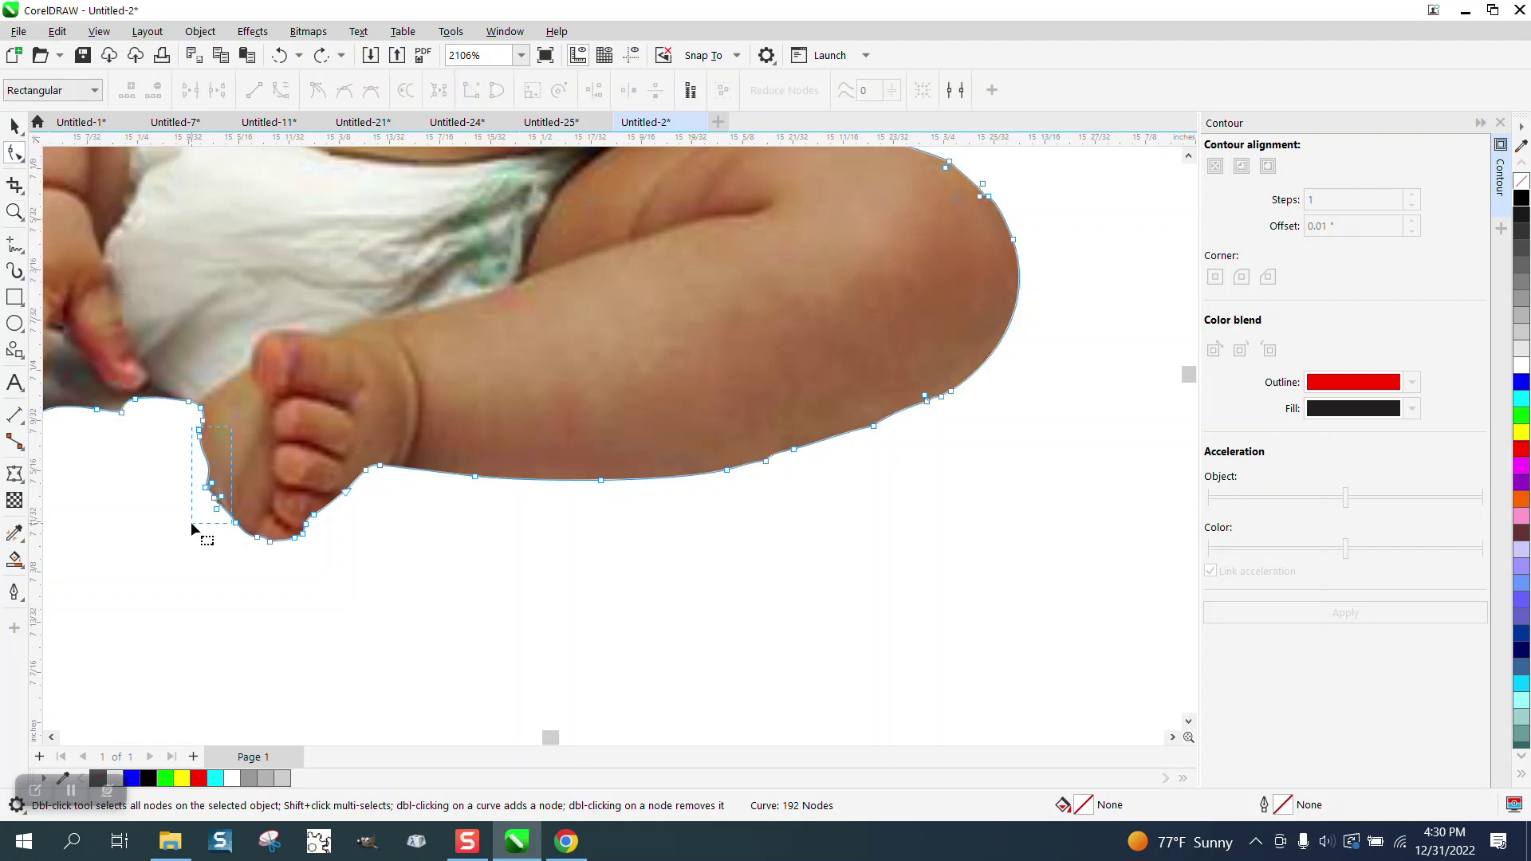
left_click_drag(215, 505, 190, 519)
left_click(189, 554)
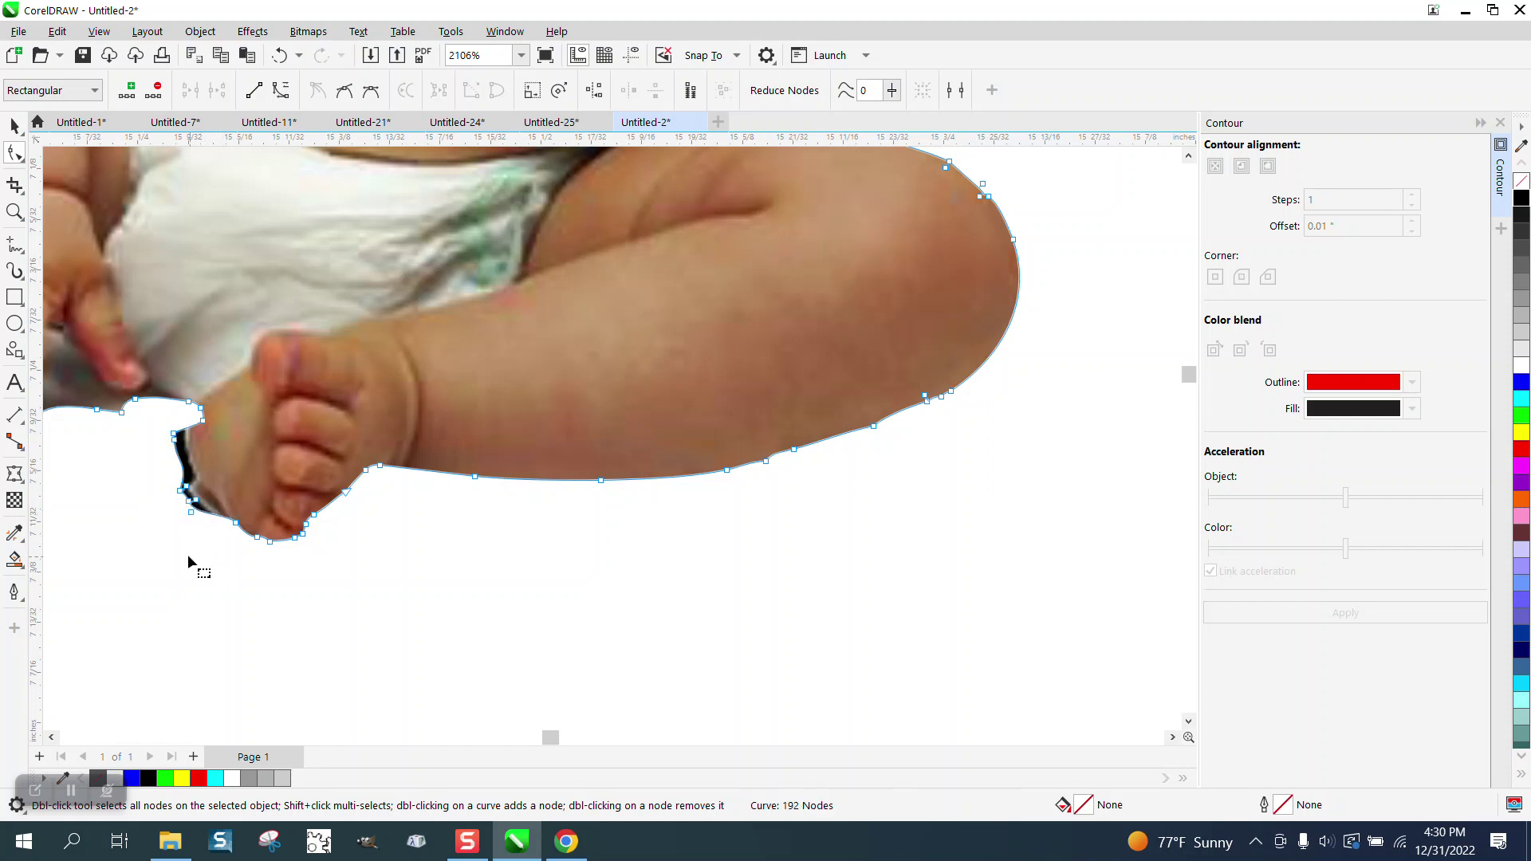
- Delete the outline nodes along the dark fringe by the fist and bend the curve to the skin
left_click(15, 211)
left_click(271, 495)
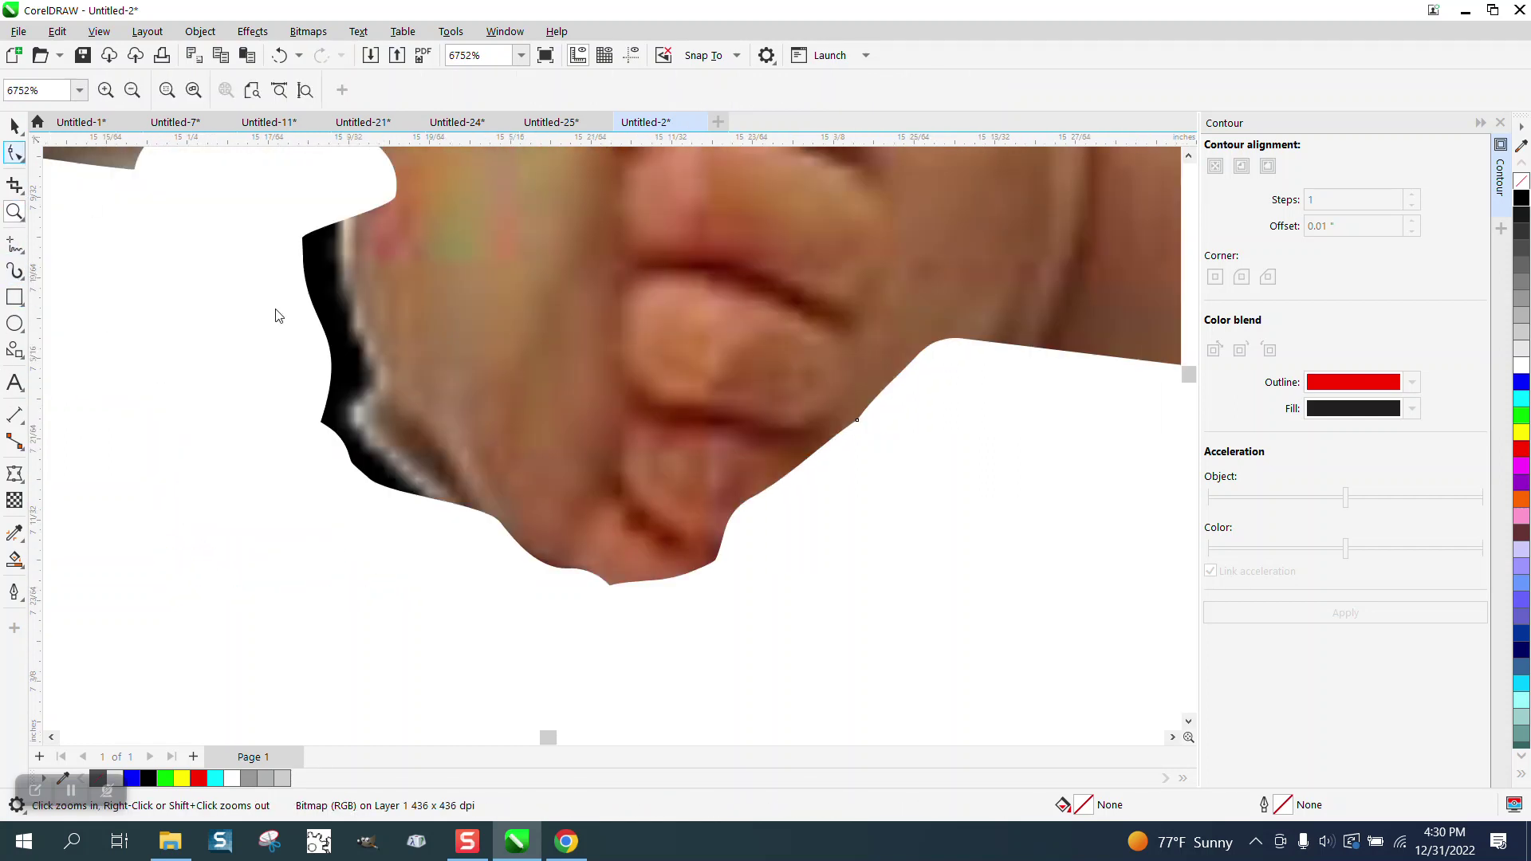
key("F10")
left_click_drag(376, 486, 424, 432)
left_click_drag(278, 399, 383, 490)
key("Delete")
left_click(423, 434)
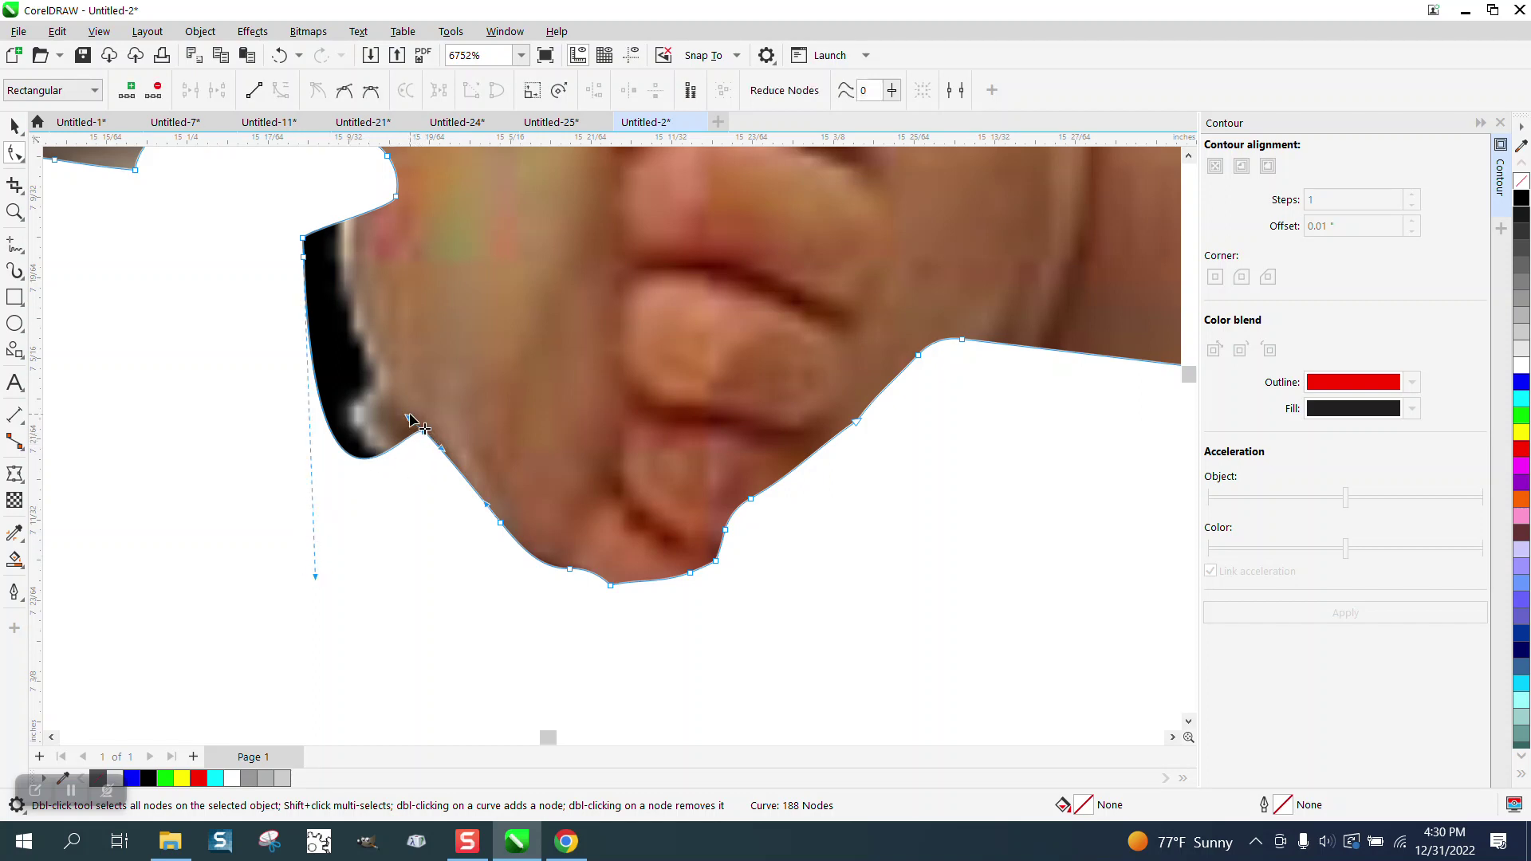
left_click_drag(408, 418, 335, 303)
left_click(311, 249)
- Delete the black bulge nodes and bow the segment inward to cut away the fringe
left_click_drag(281, 221, 310, 263)
key("Delete")
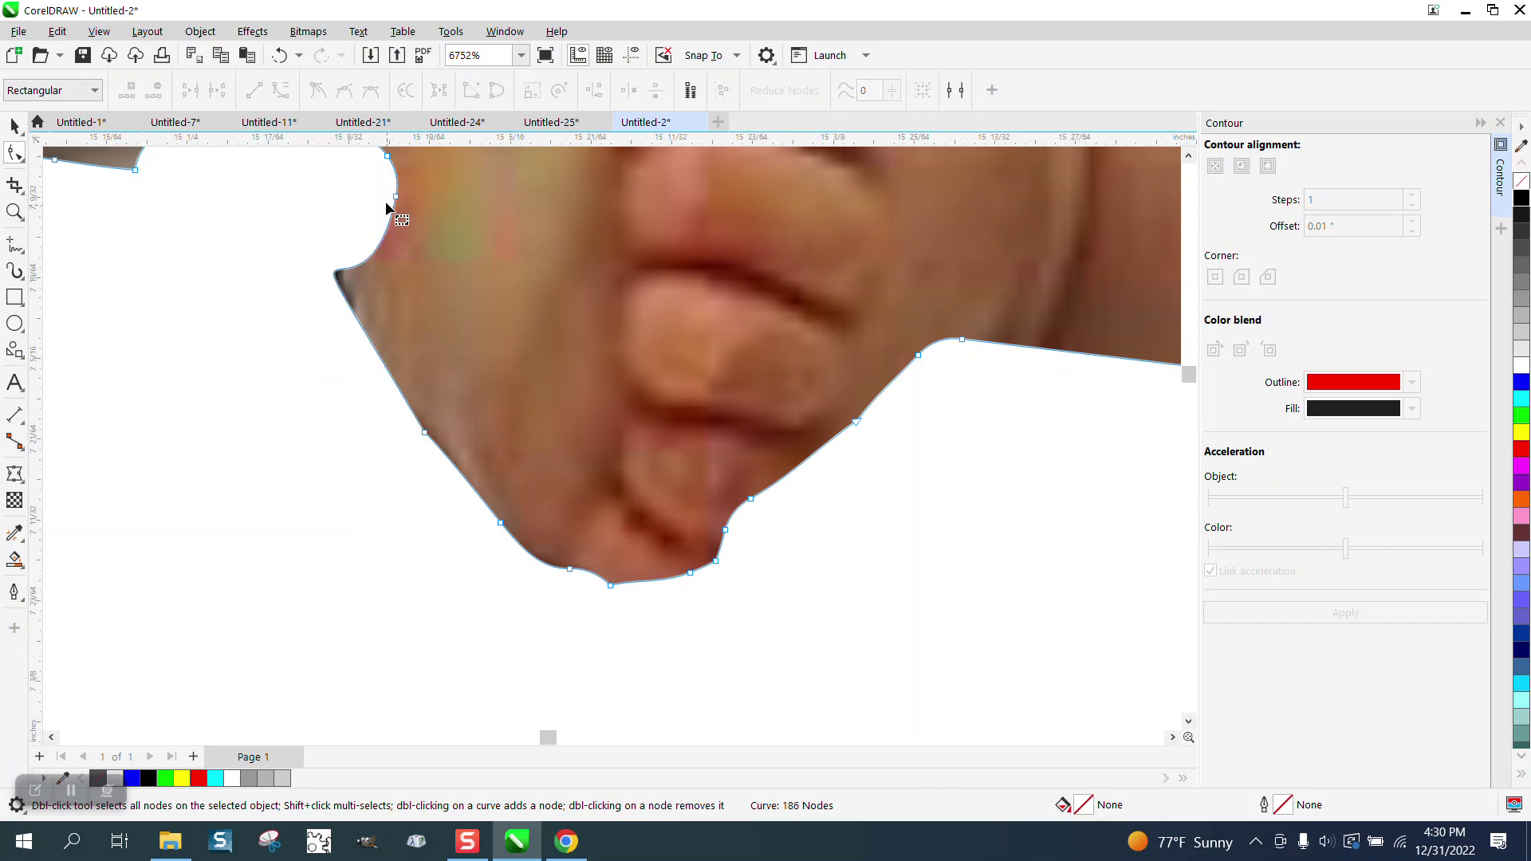
left_click_drag(394, 196, 317, 279)
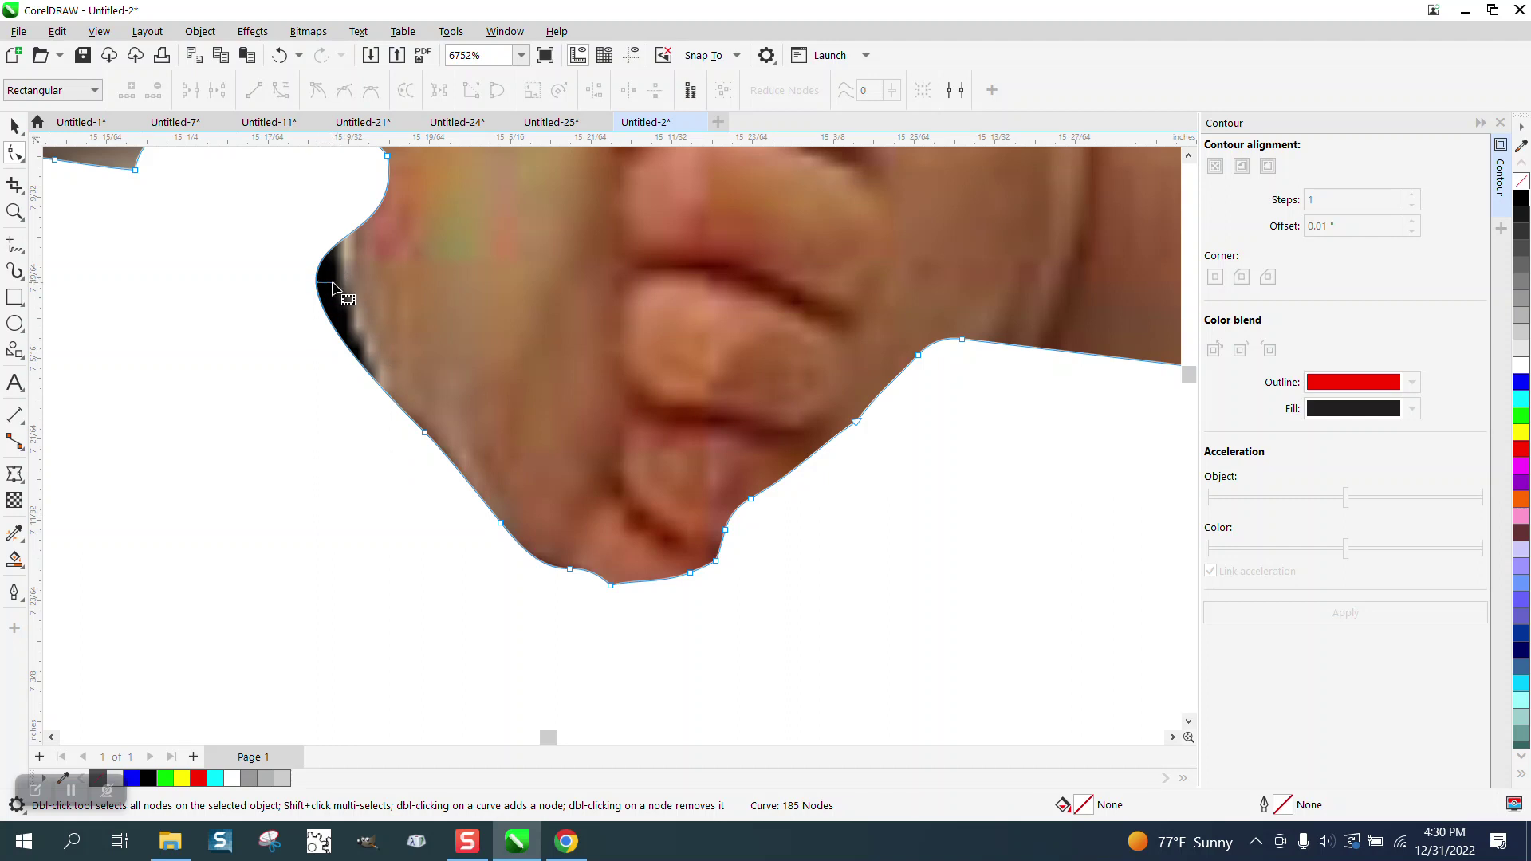
left_click_drag(331, 280, 343, 281)
scroll(547, 472, "down", 1)
scroll(383, 417, "down", 1)
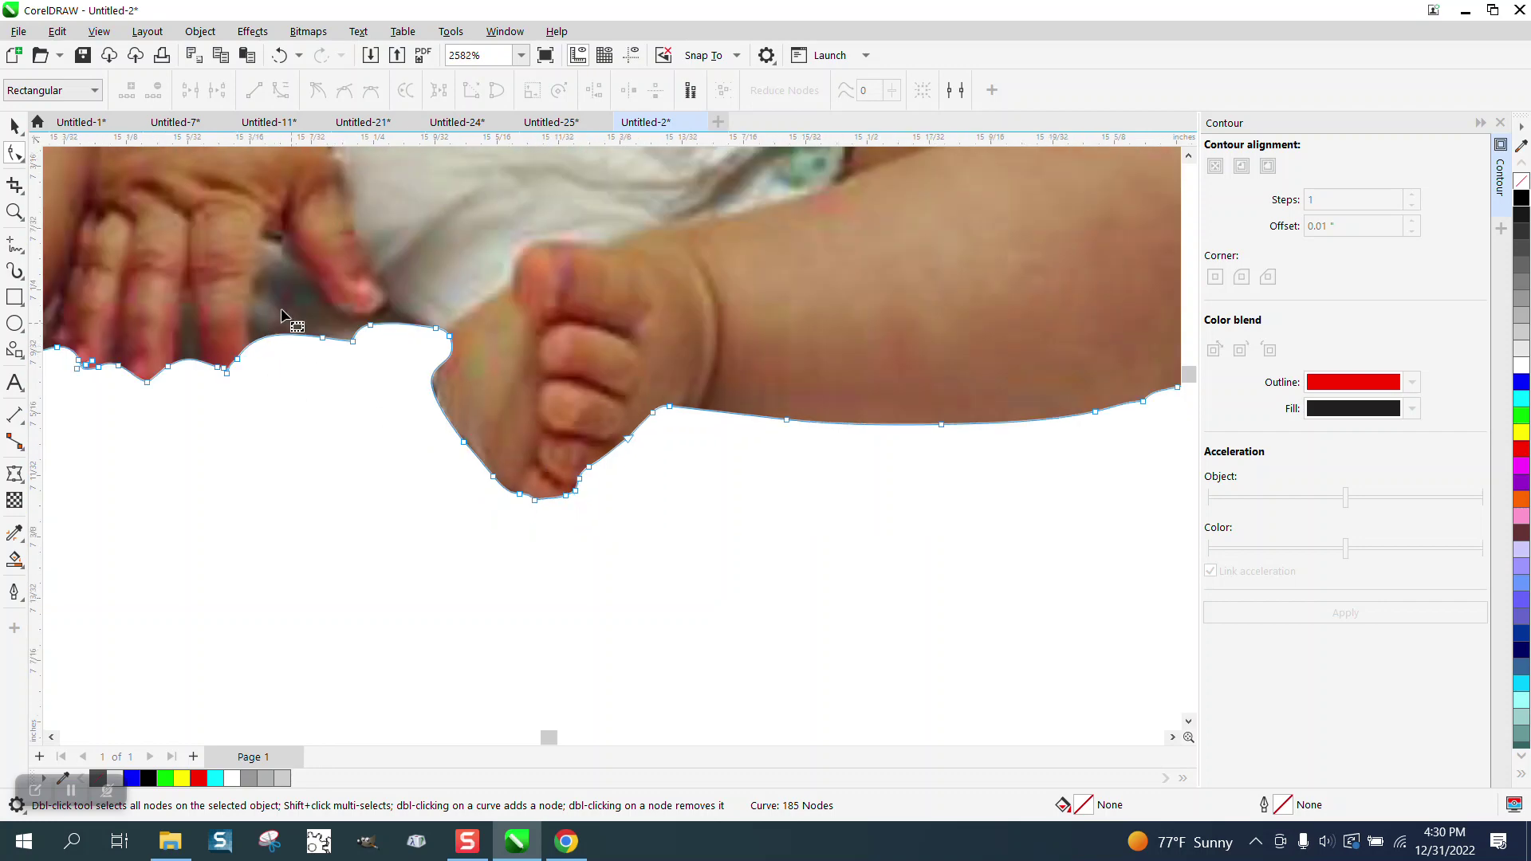
left_click(14, 185)
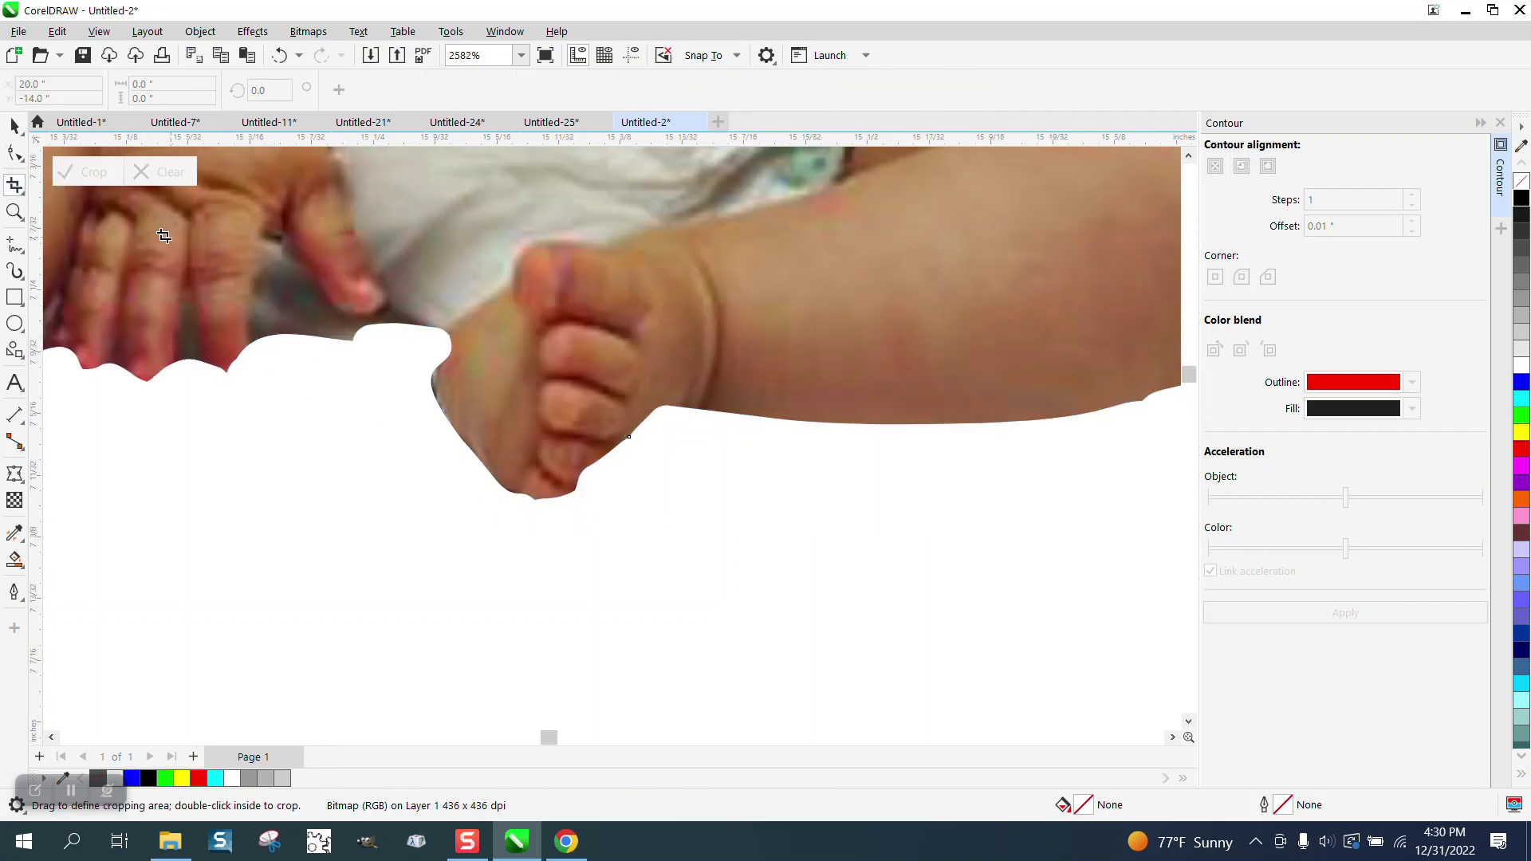
- Lower four nodes at the dip between the hands and remove the extra and spiking nodes
left_click(14, 211)
left_click_drag(205, 343, 558, 446)
left_click(14, 157)
left_click_drag(208, 530, 264, 568)
left_click(259, 597)
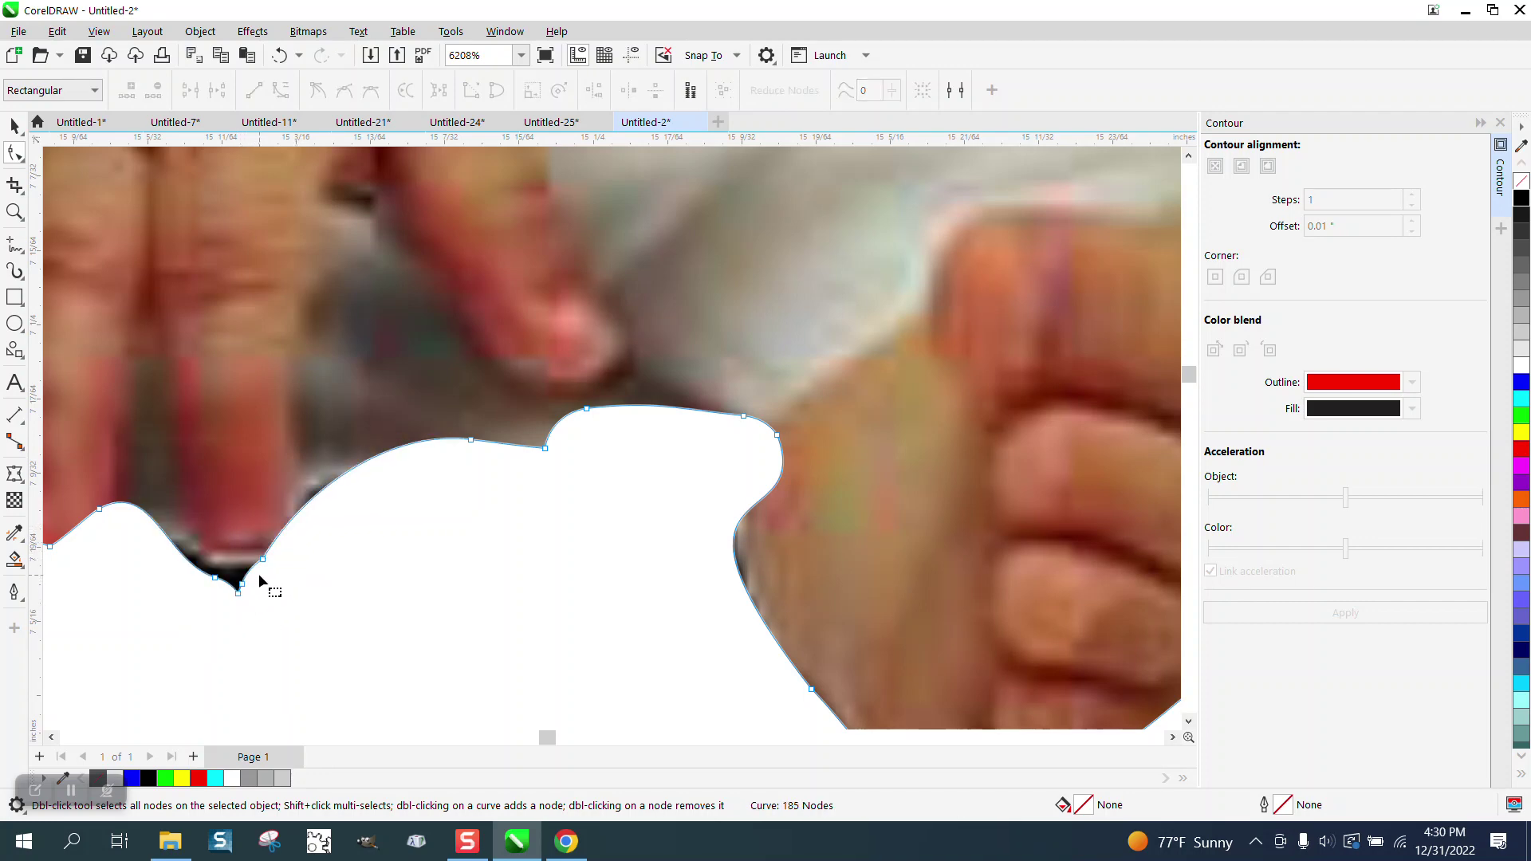
left_click_drag(158, 597, 159, 594)
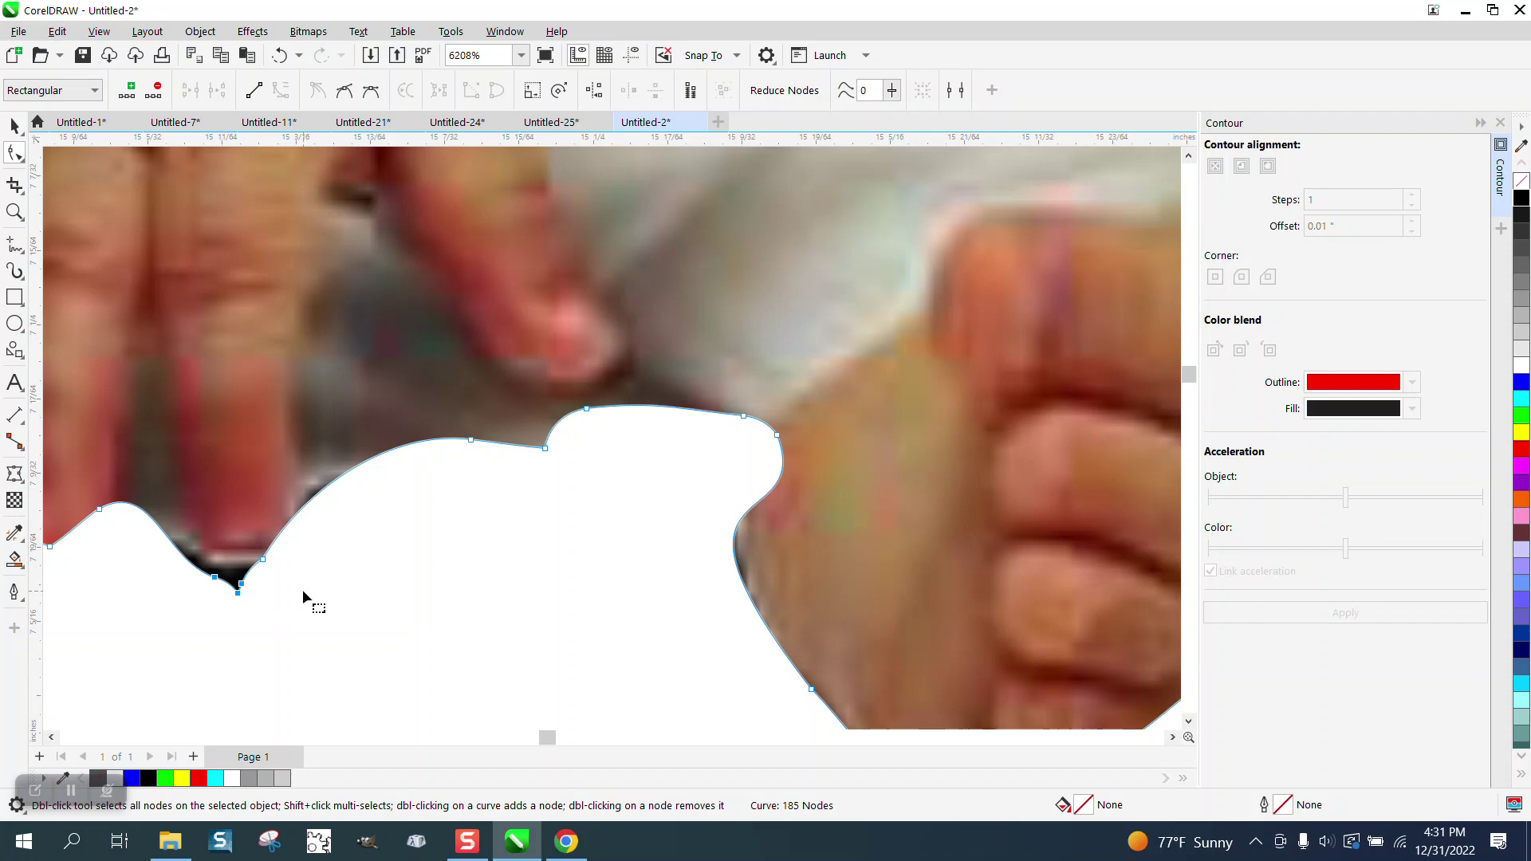
key("Delete")
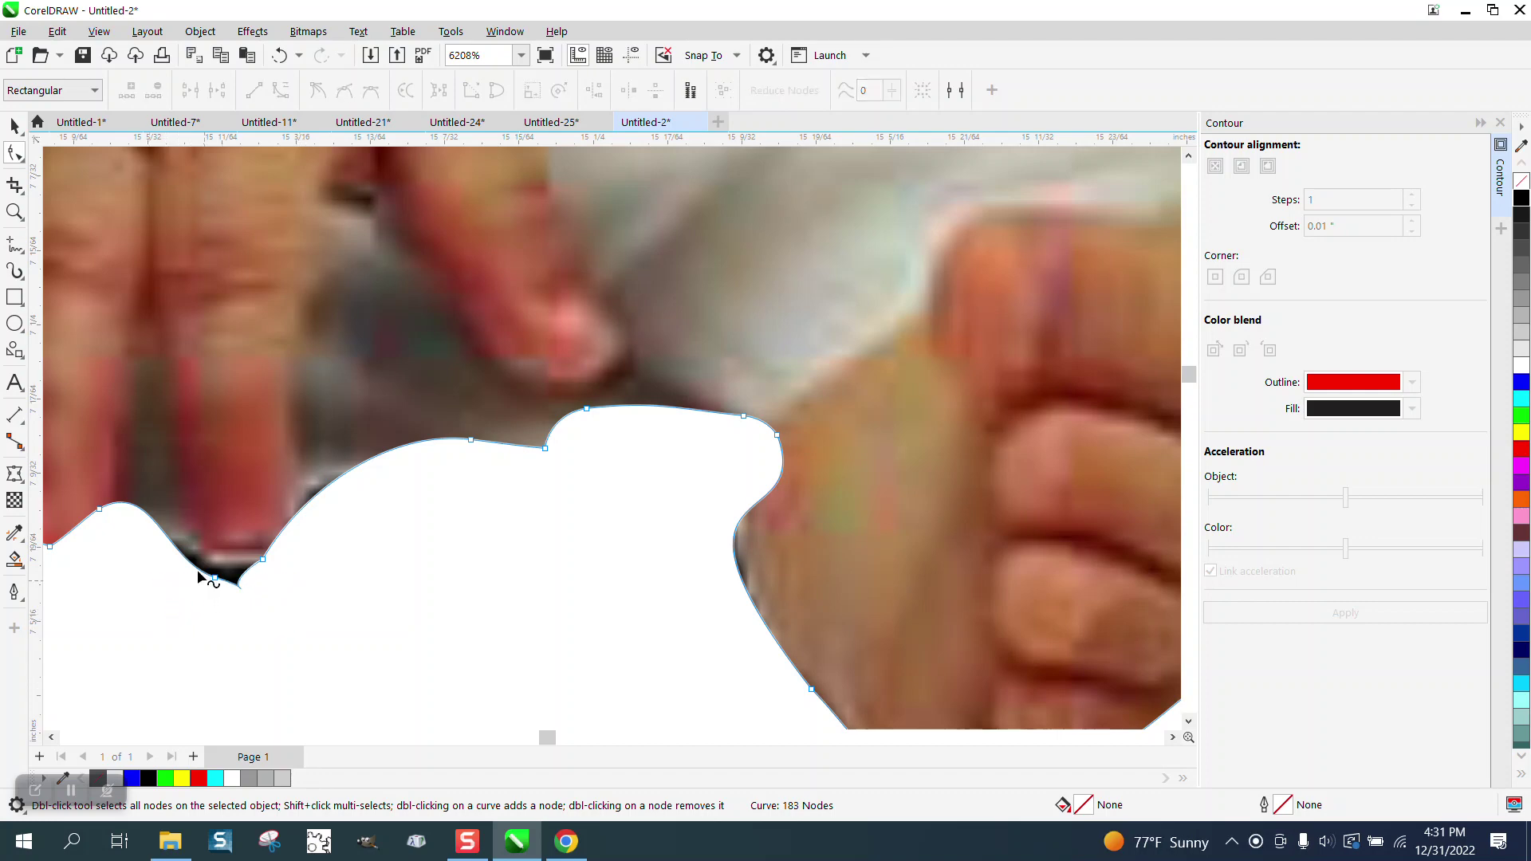
mouse_move(198, 573)
left_mouse_down()
mouse_move(239, 591)
mouse_move(220, 575)
left_mouse_up()
double_click(216, 579)
- Reshape the segments up along the fist and raise peaks between the fingers
left_click_drag(476, 444, 366, 224)
left_click_drag(305, 488, 327, 509)
left_click_drag(546, 450, 615, 390)
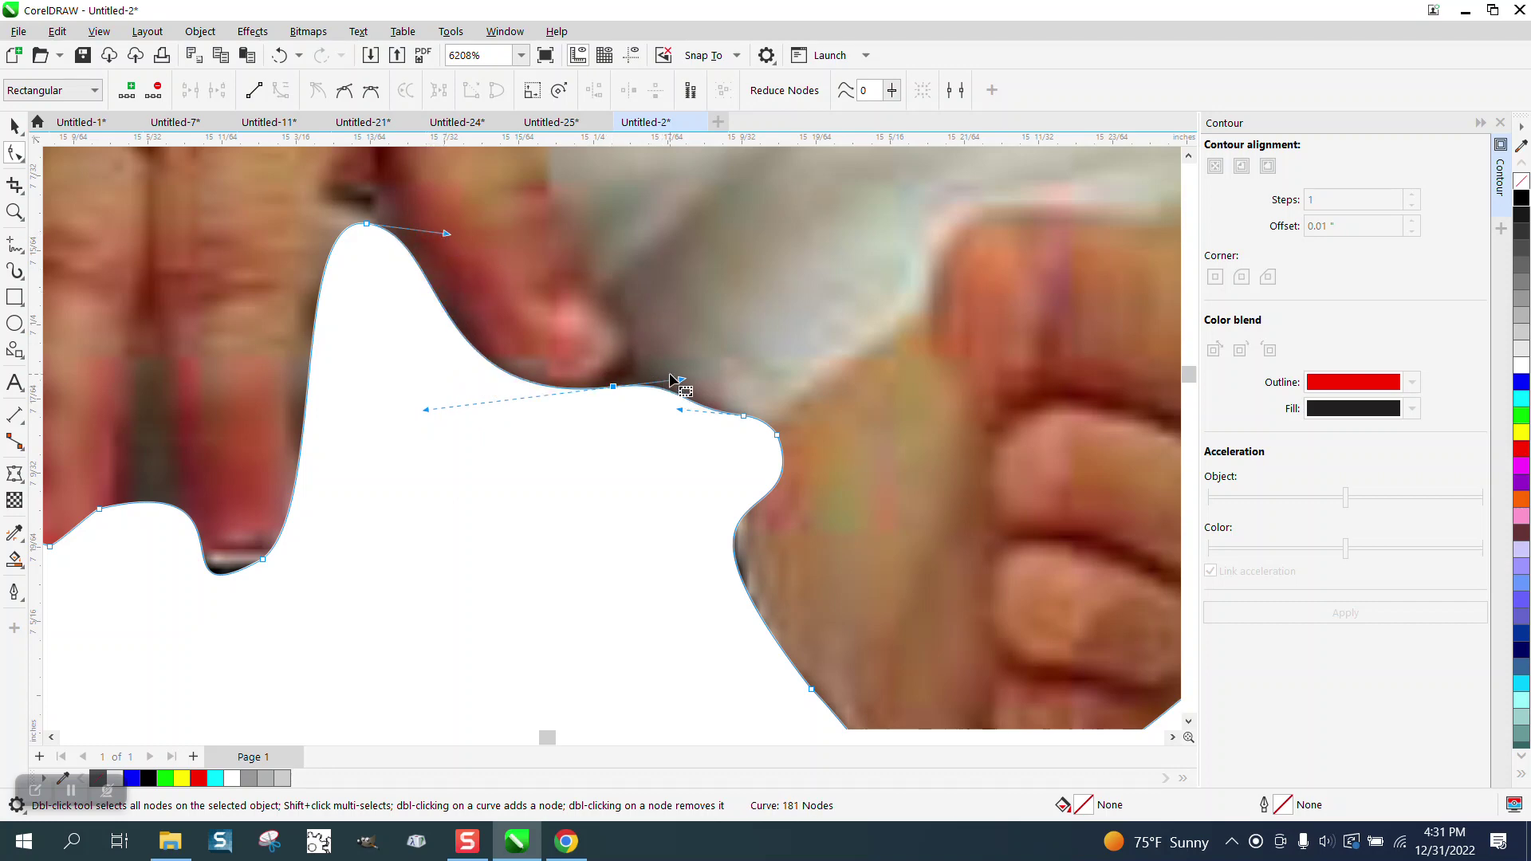
left_click(652, 393)
left_click_drag(656, 392, 615, 392)
left_click(625, 386)
scroll(595, 442, "down", 1)
left_click(259, 495)
left_click_drag(266, 495, 251, 386)
scroll(422, 553, "down", 2)
scroll(628, 536, "down", 4)
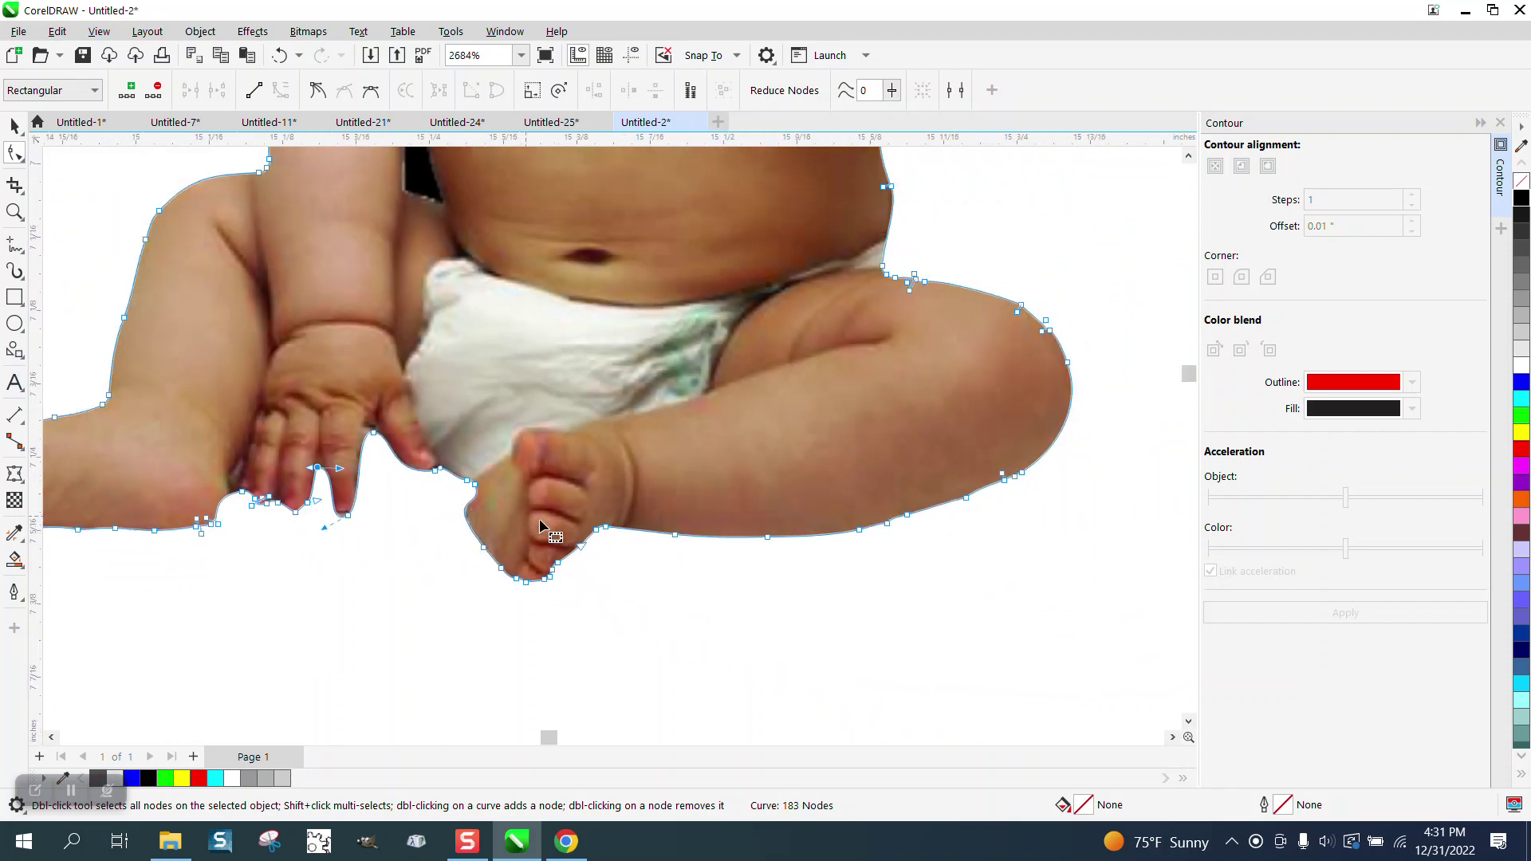
- Zoom in on the foot and round off its sharp corner with the Smooth tool
left_click(15, 213)
left_click_drag(377, 546, 378, 546)
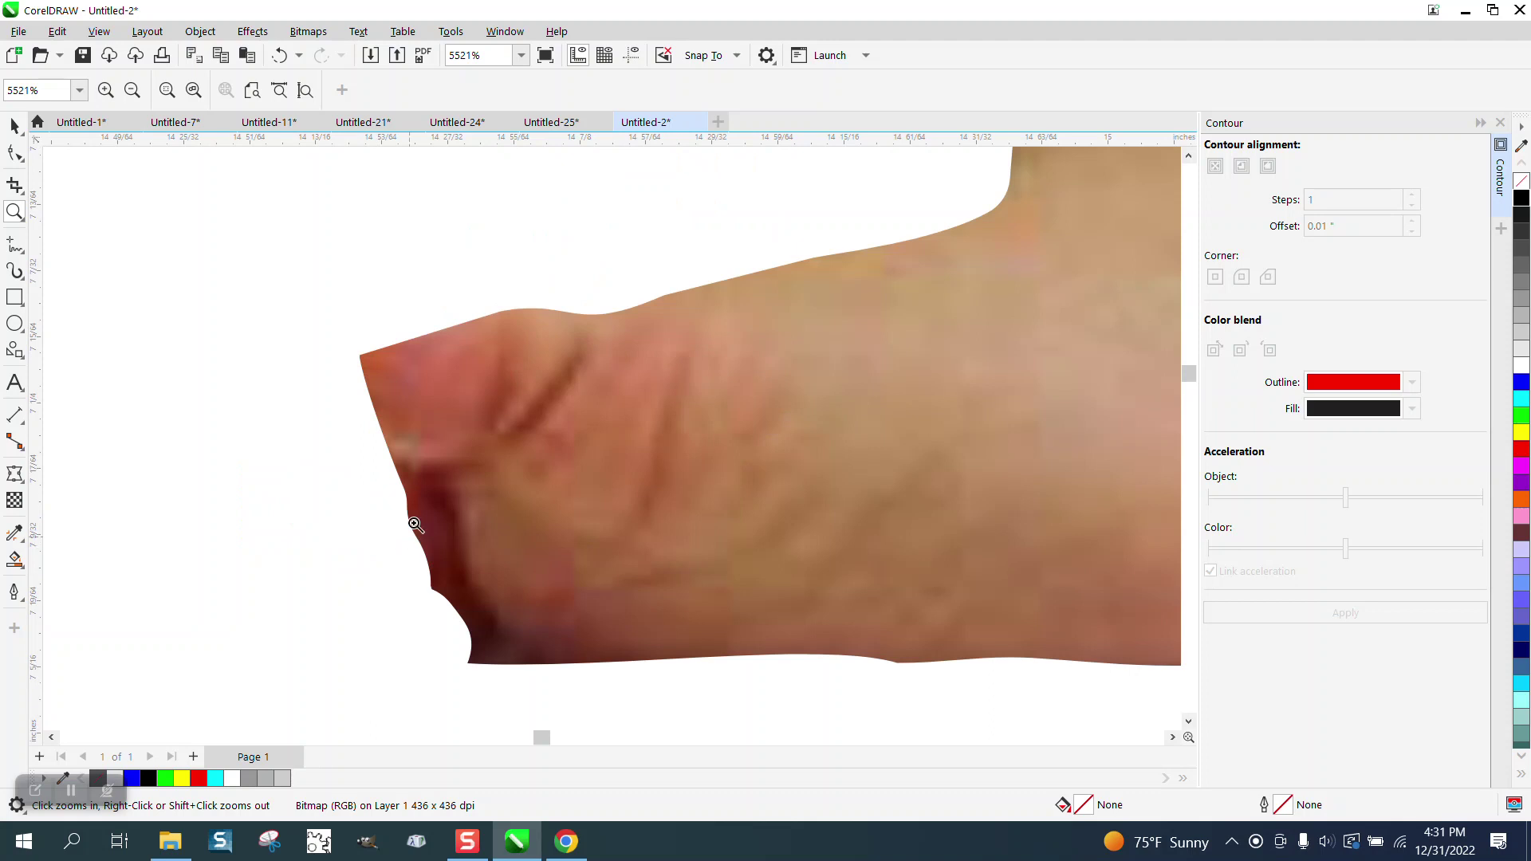
left_click(22, 162)
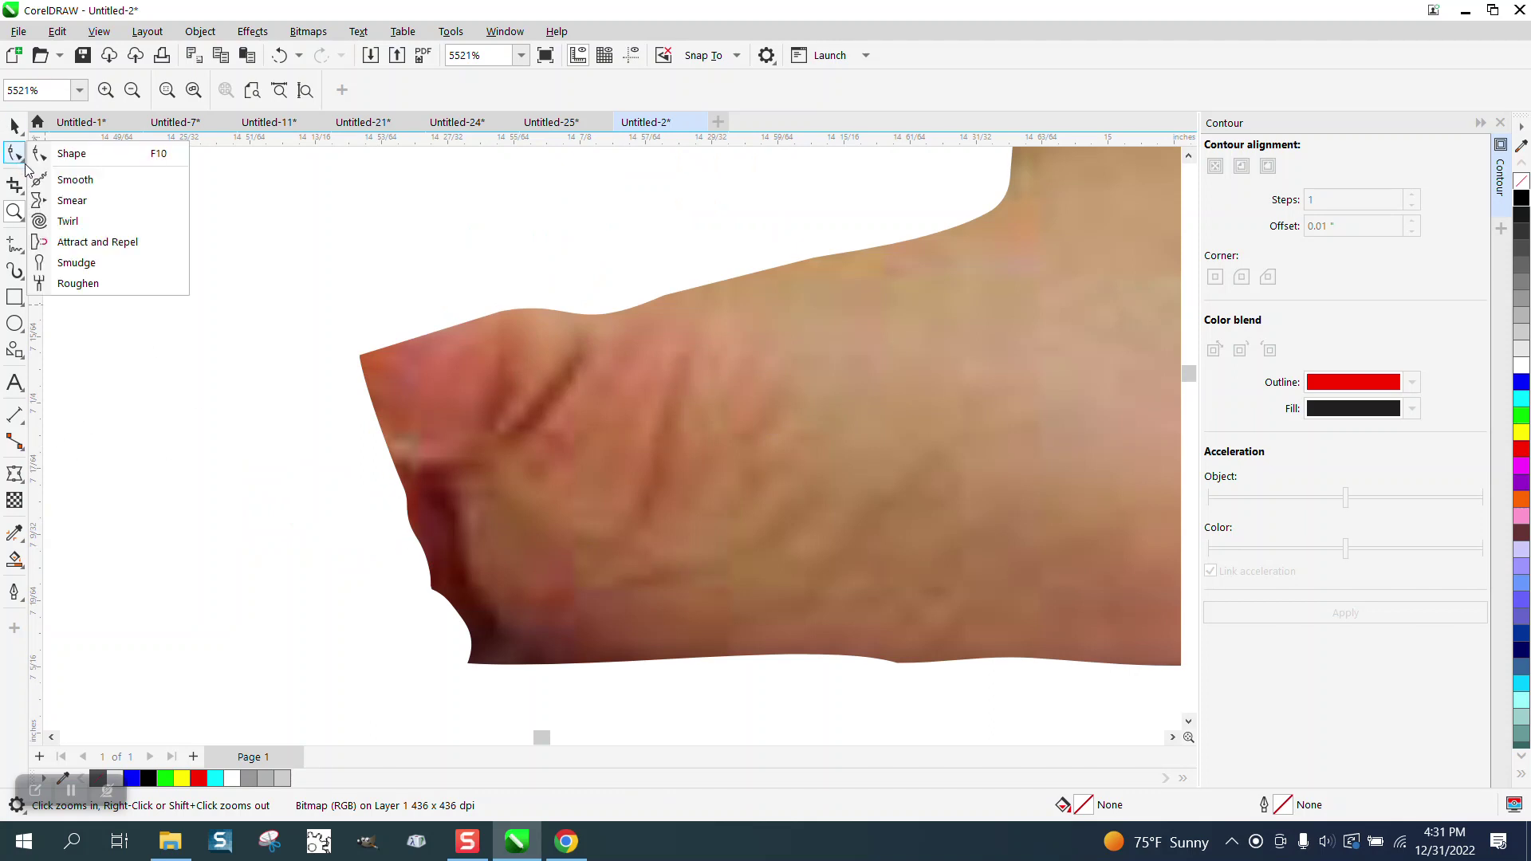
left_click(75, 180)
mouse_move(336, 335)
left_mouse_down()
mouse_move(367, 372)
mouse_move(438, 602)
mouse_move(500, 633)
mouse_move(484, 640)
mouse_move(447, 616)
mouse_move(475, 627)
mouse_move(434, 576)
mouse_move(372, 378)
mouse_move(453, 330)
left_mouse_up()
scroll(287, 571, "down", 10)
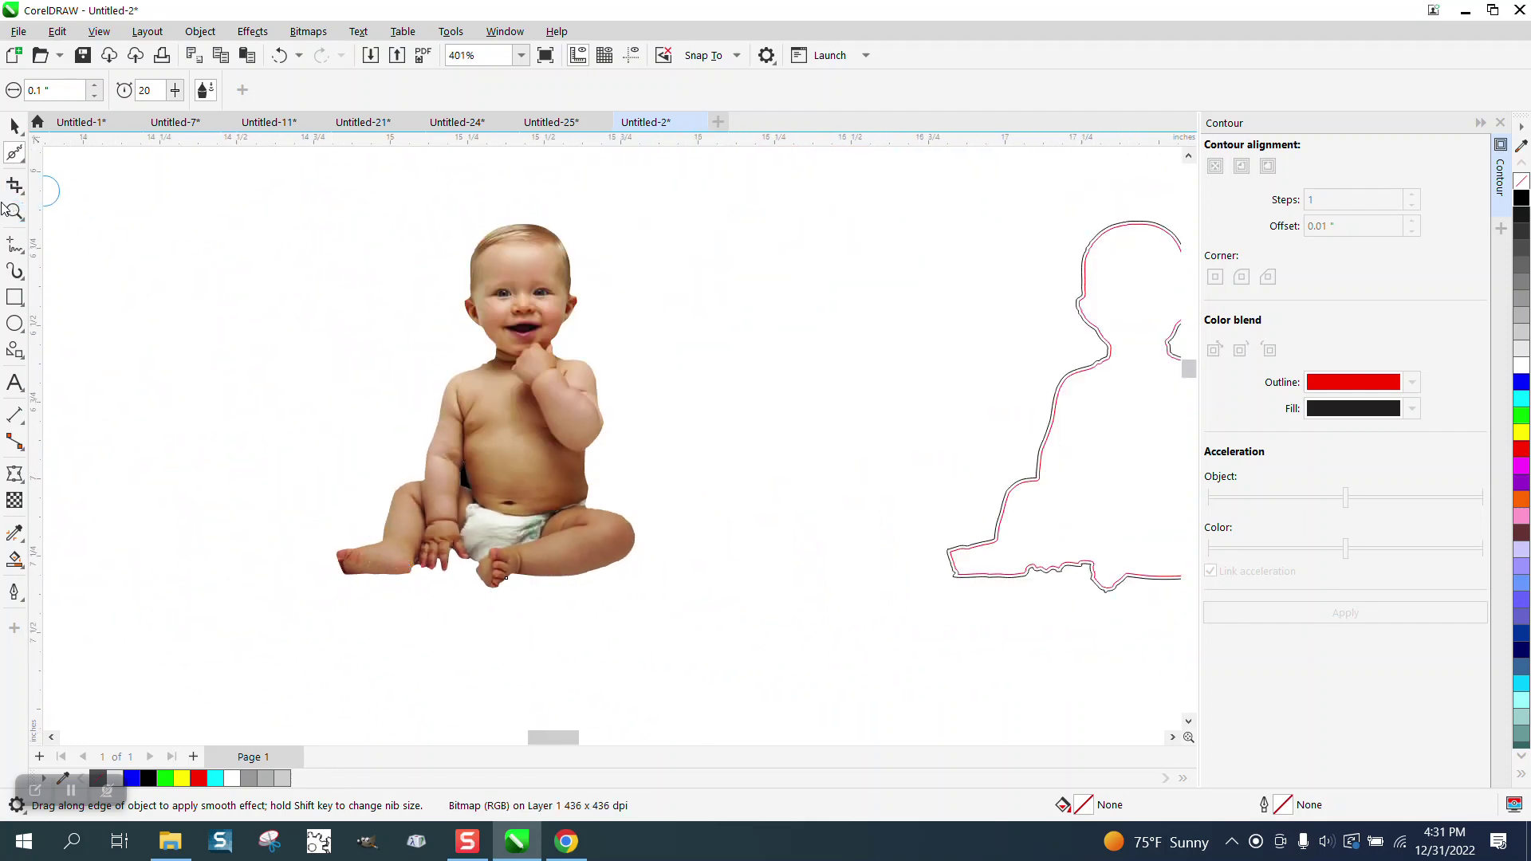
- Zoom in on the face and smooth the jagged left edge of the head
left_click_drag(477, 241, 762, 411)
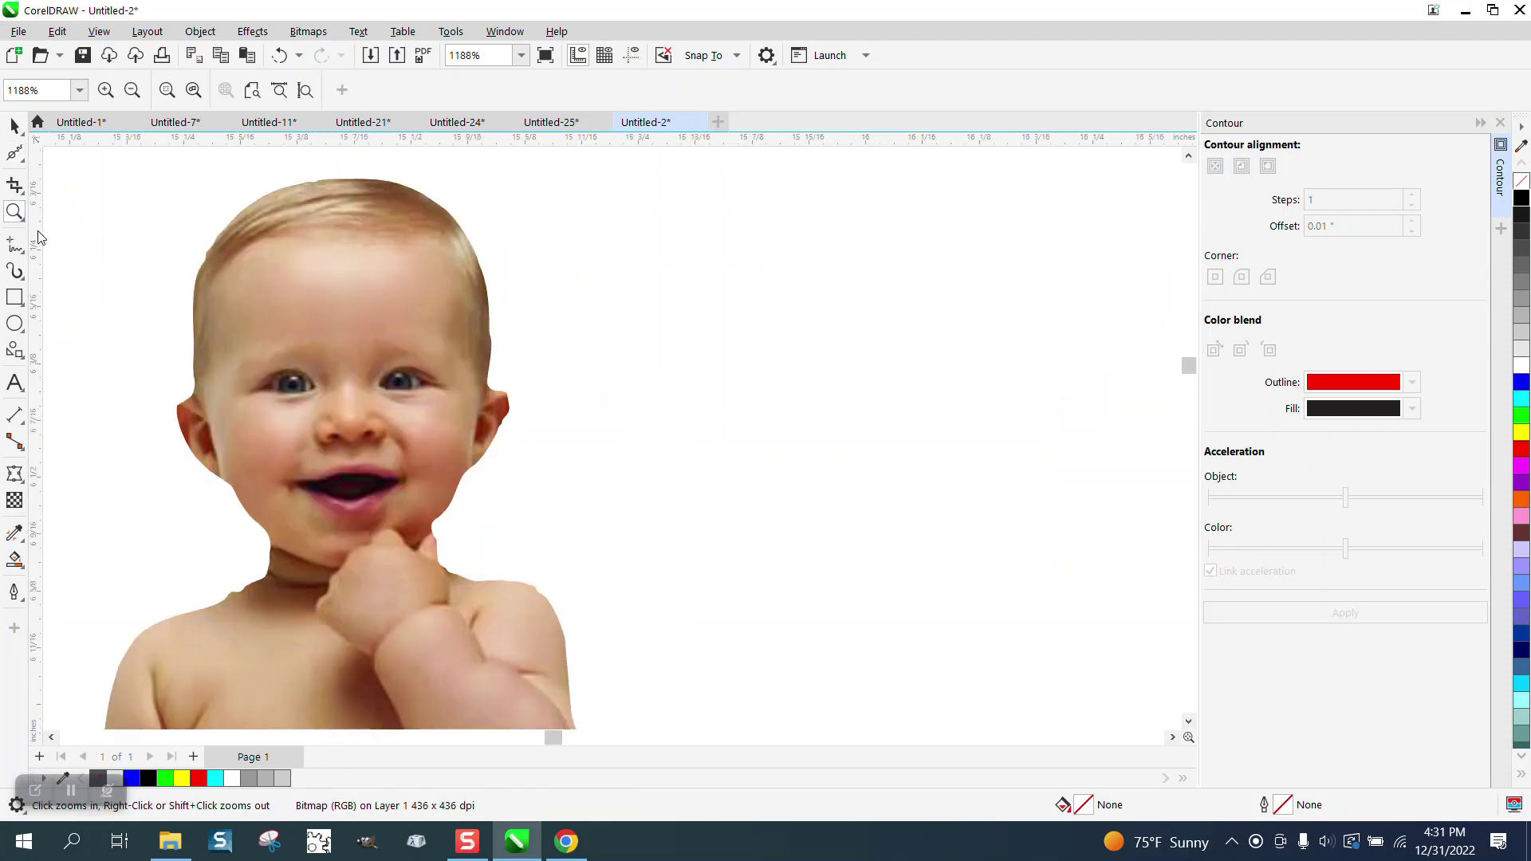
left_click(170, 161)
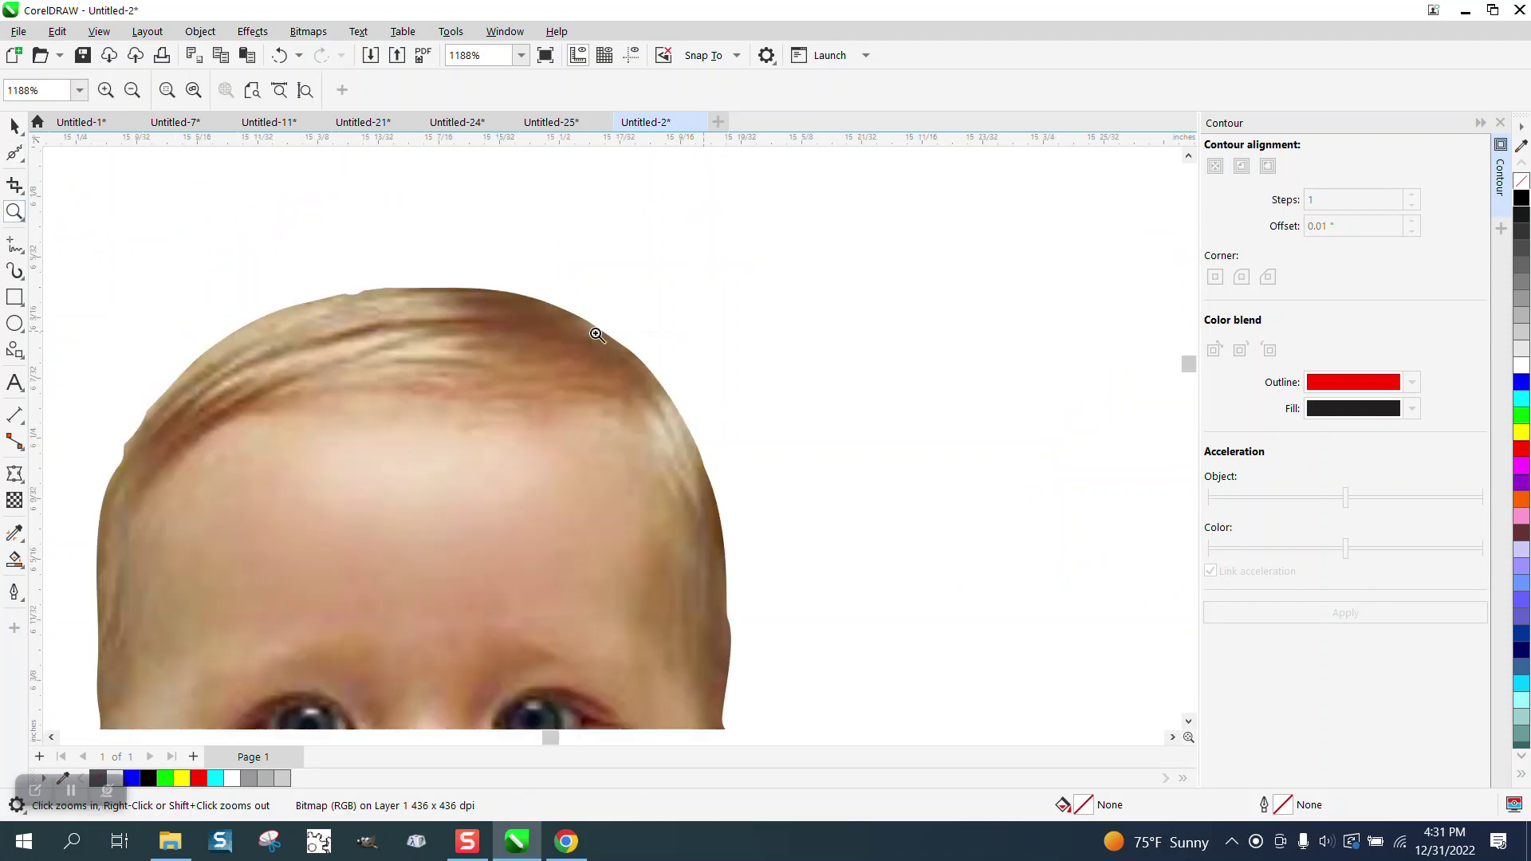
left_click(23, 164)
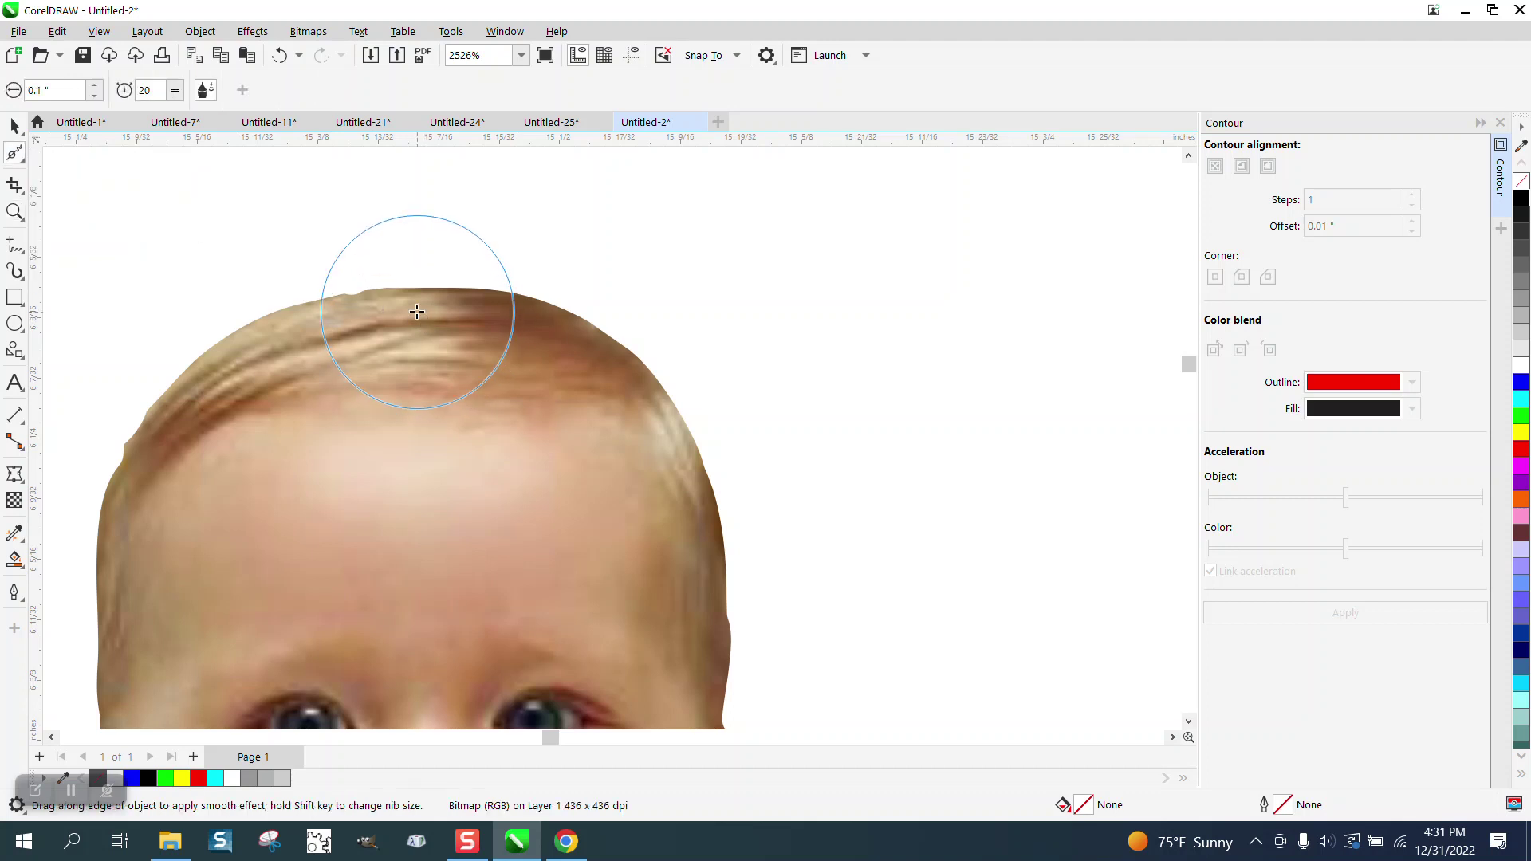
mouse_move(280, 306)
left_mouse_down()
mouse_move(122, 462)
mouse_move(296, 329)
mouse_move(514, 327)
mouse_move(660, 505)
mouse_move(705, 638)
mouse_move(708, 538)
mouse_move(419, 309)
left_mouse_up()
scroll(419, 309, "down", 4)
- Smooth the jagged outline around the baby's right ear
left_click(13, 211)
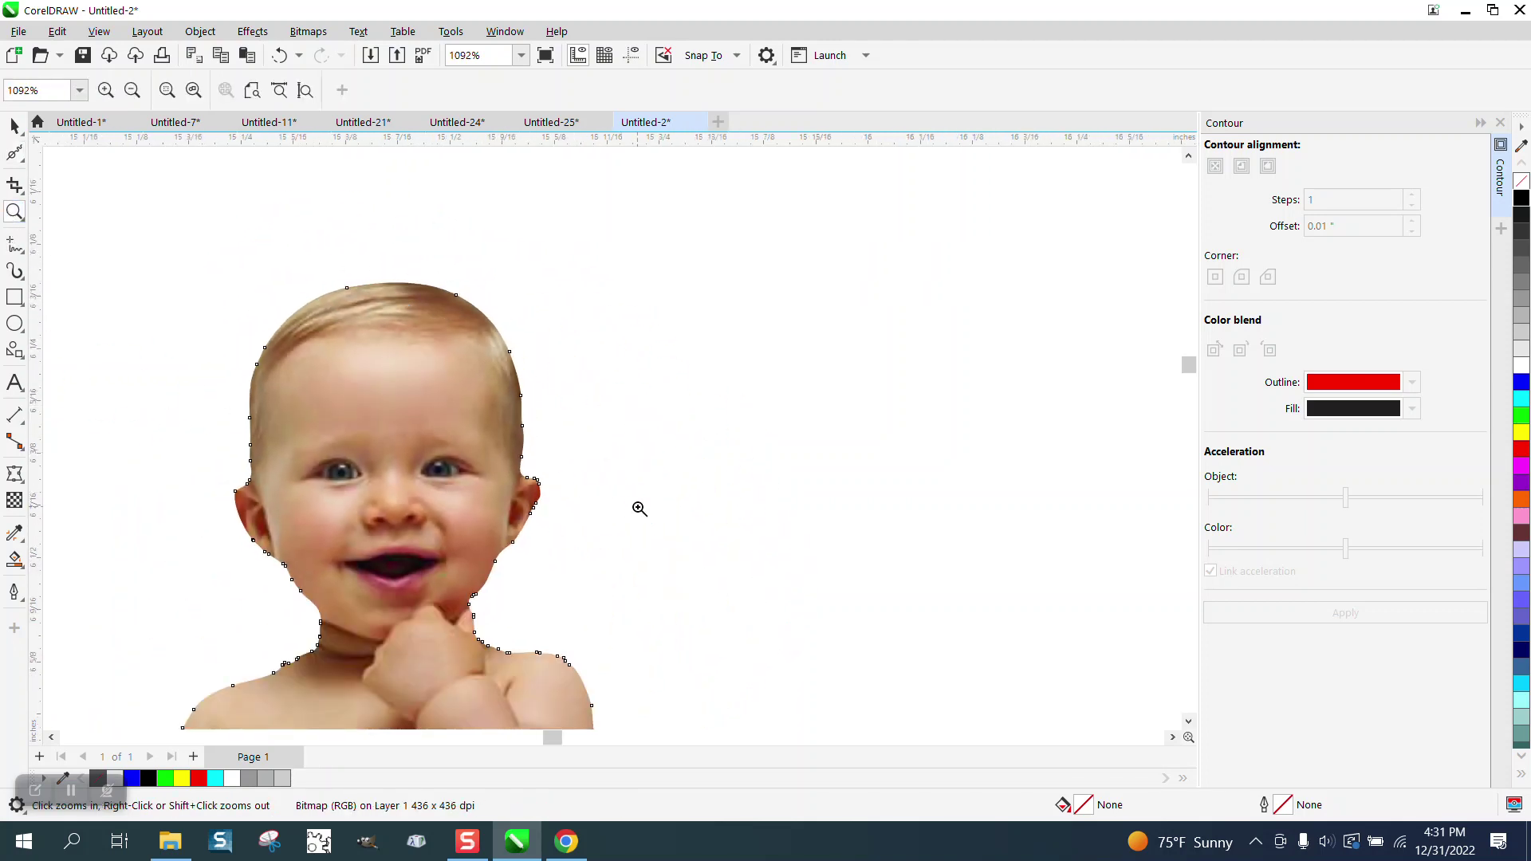
left_click_drag(641, 537, 641, 537)
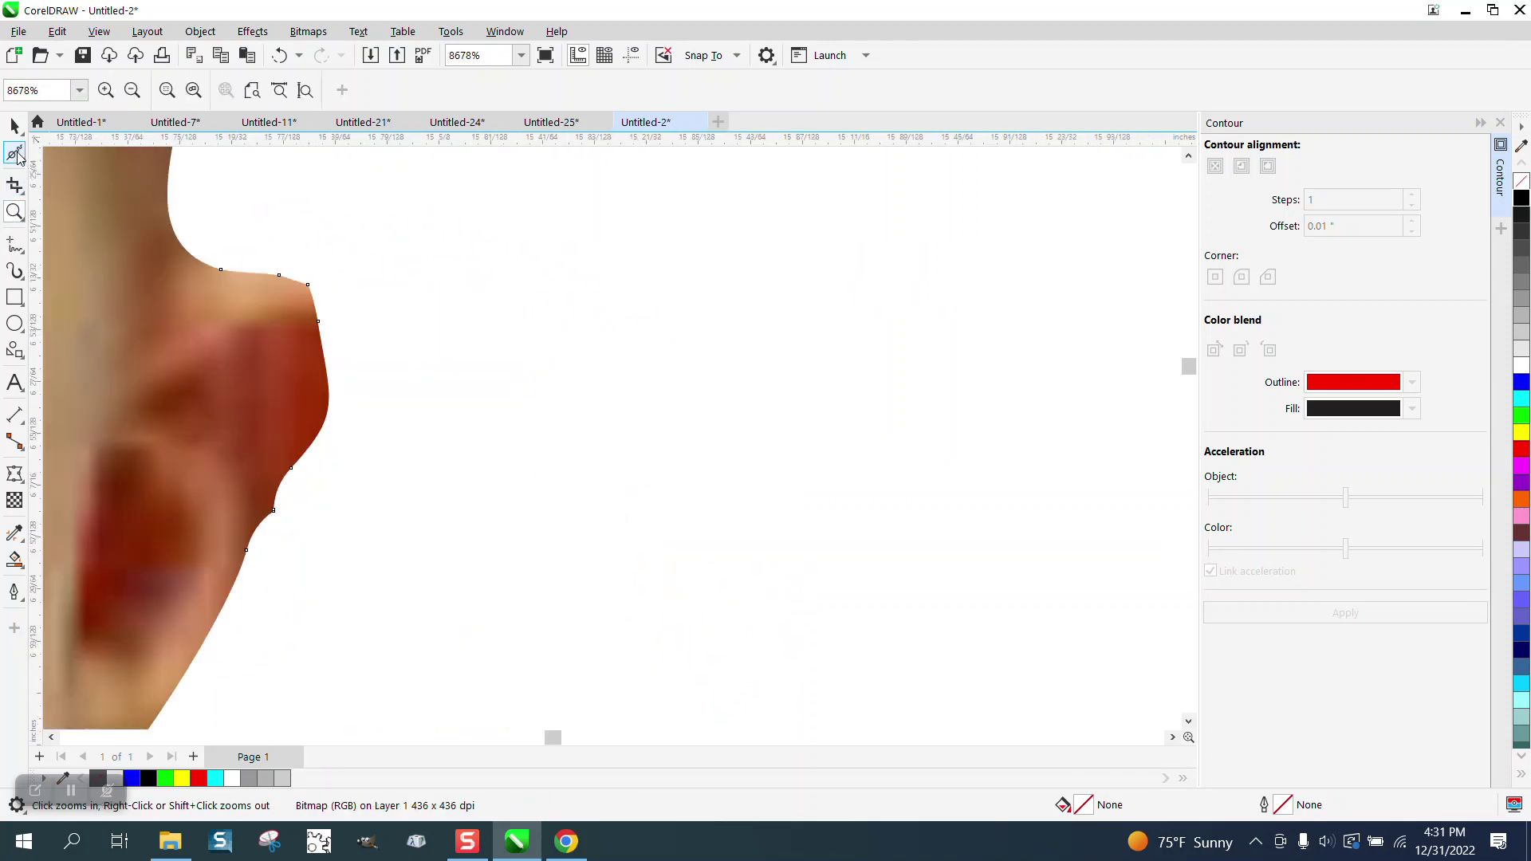
left_click(15, 151)
mouse_move(324, 273)
left_mouse_down()
mouse_move(307, 287)
mouse_move(303, 355)
mouse_move(315, 343)
mouse_move(266, 288)
mouse_move(270, 406)
mouse_move(379, 436)
left_mouse_up()
scroll(379, 437, "down", 5)
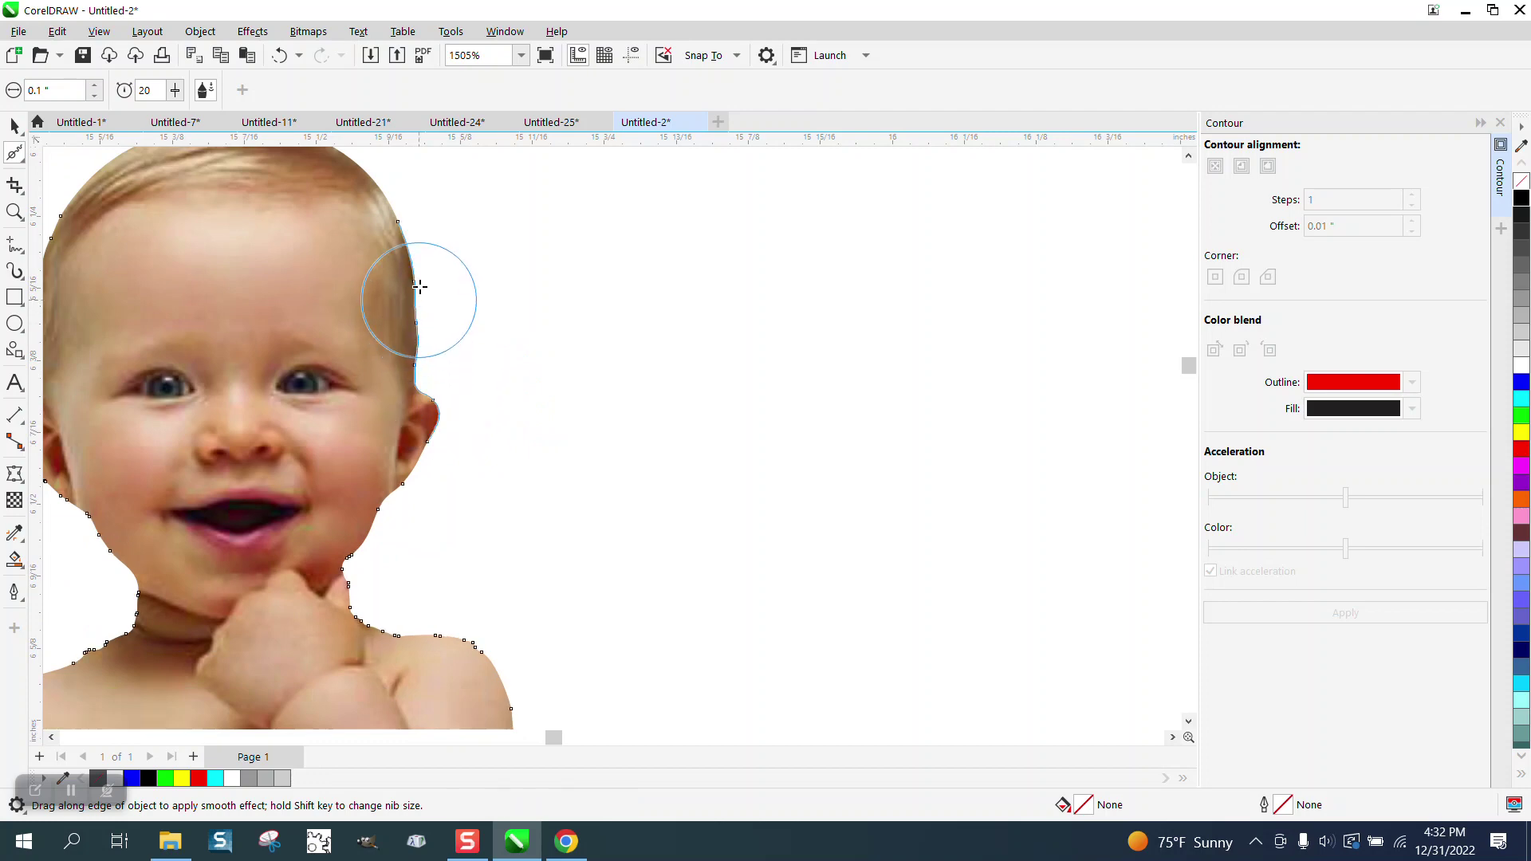
scroll(461, 318, "down", 2)
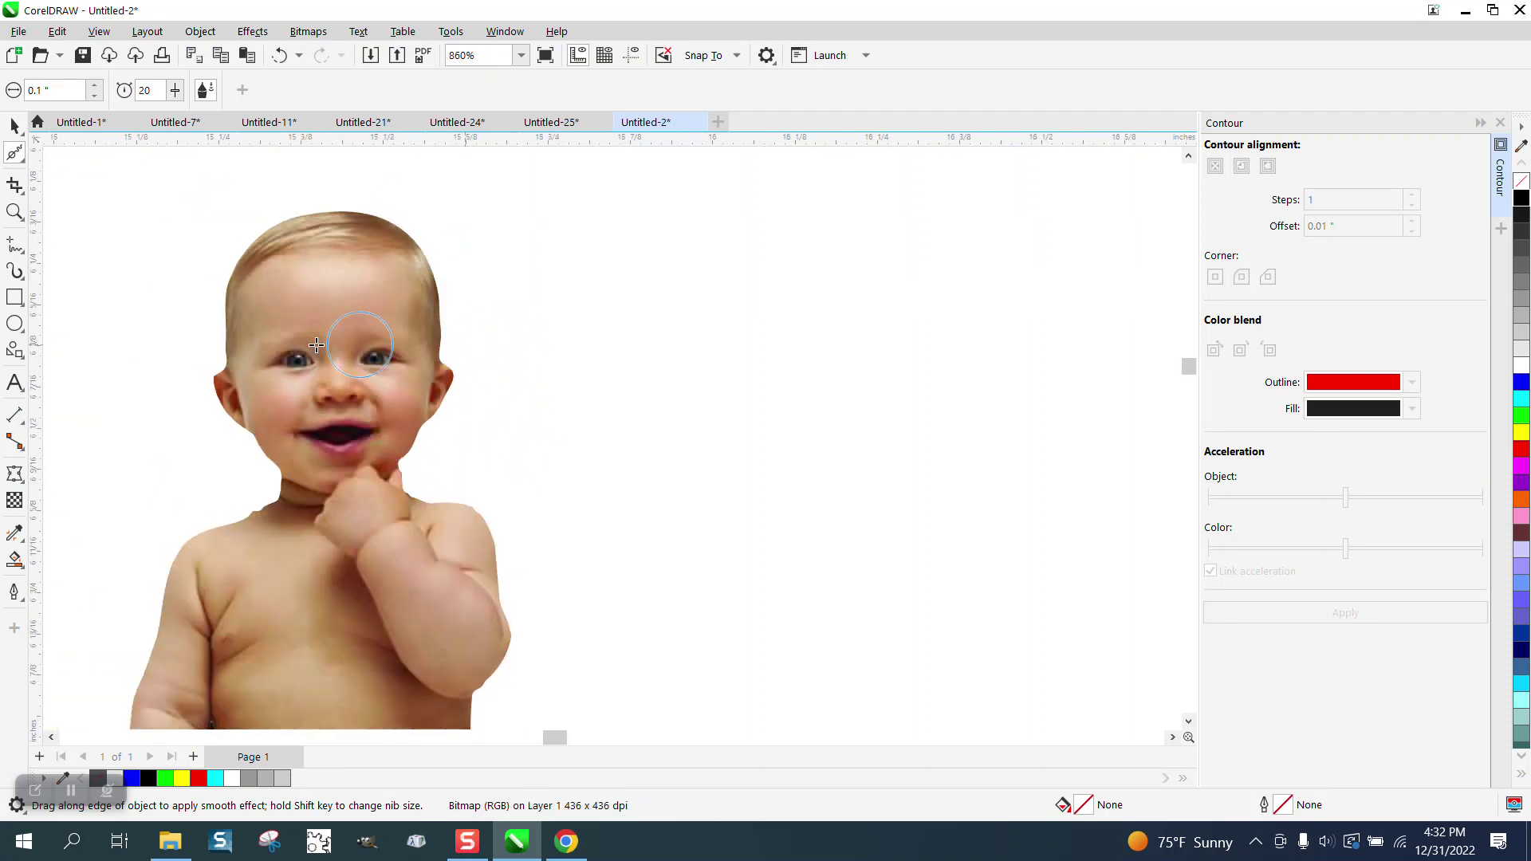
- Smooth the ear edge beside the cheek and the outline down the arm
left_click(14, 211)
left_click_drag(326, 425, 327, 425)
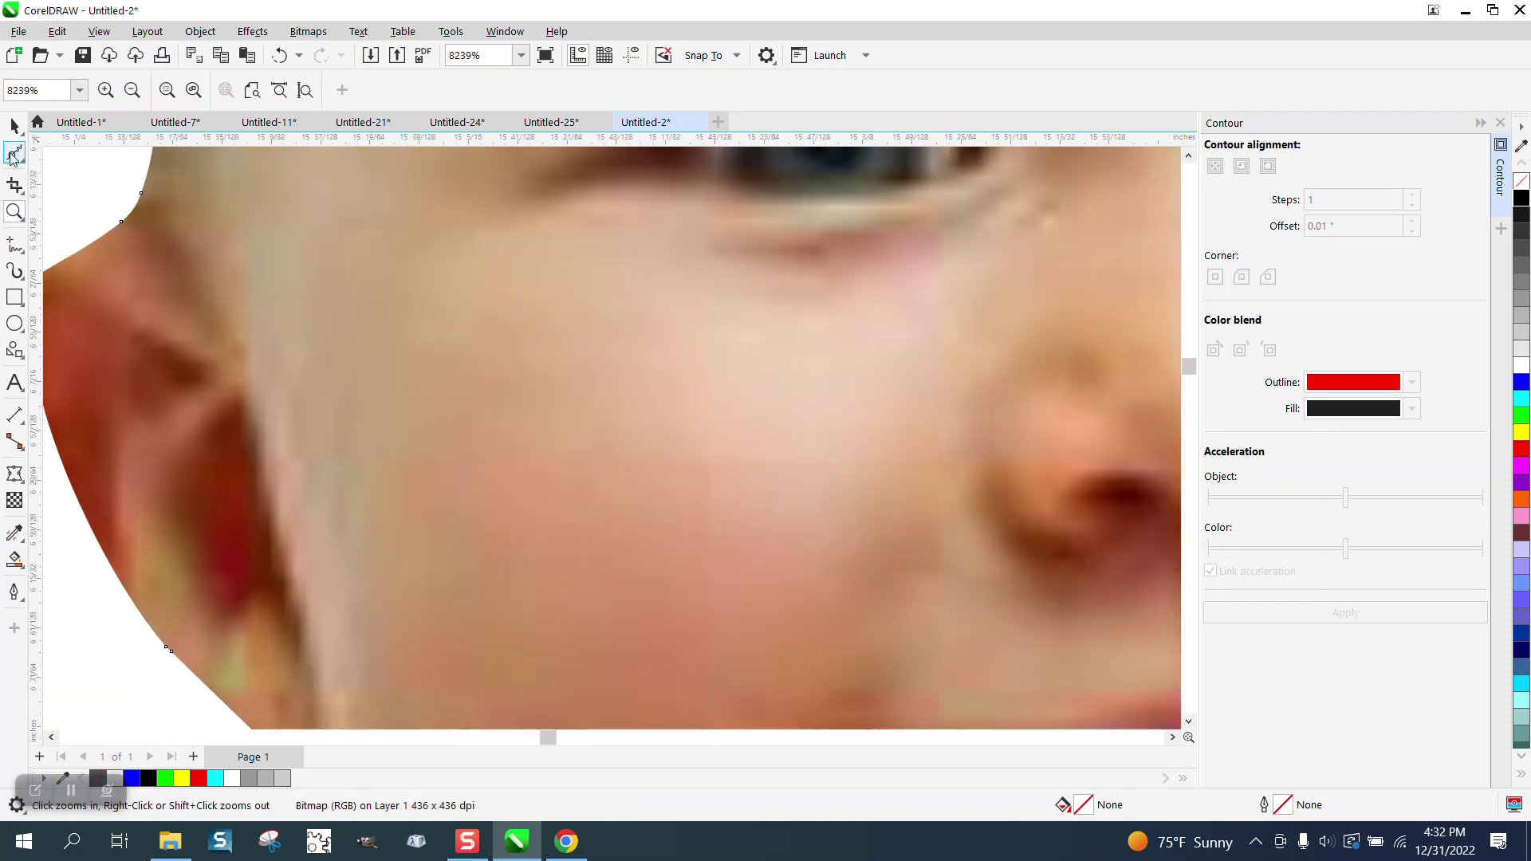
left_click(13, 153)
scroll(315, 352, "down", 1)
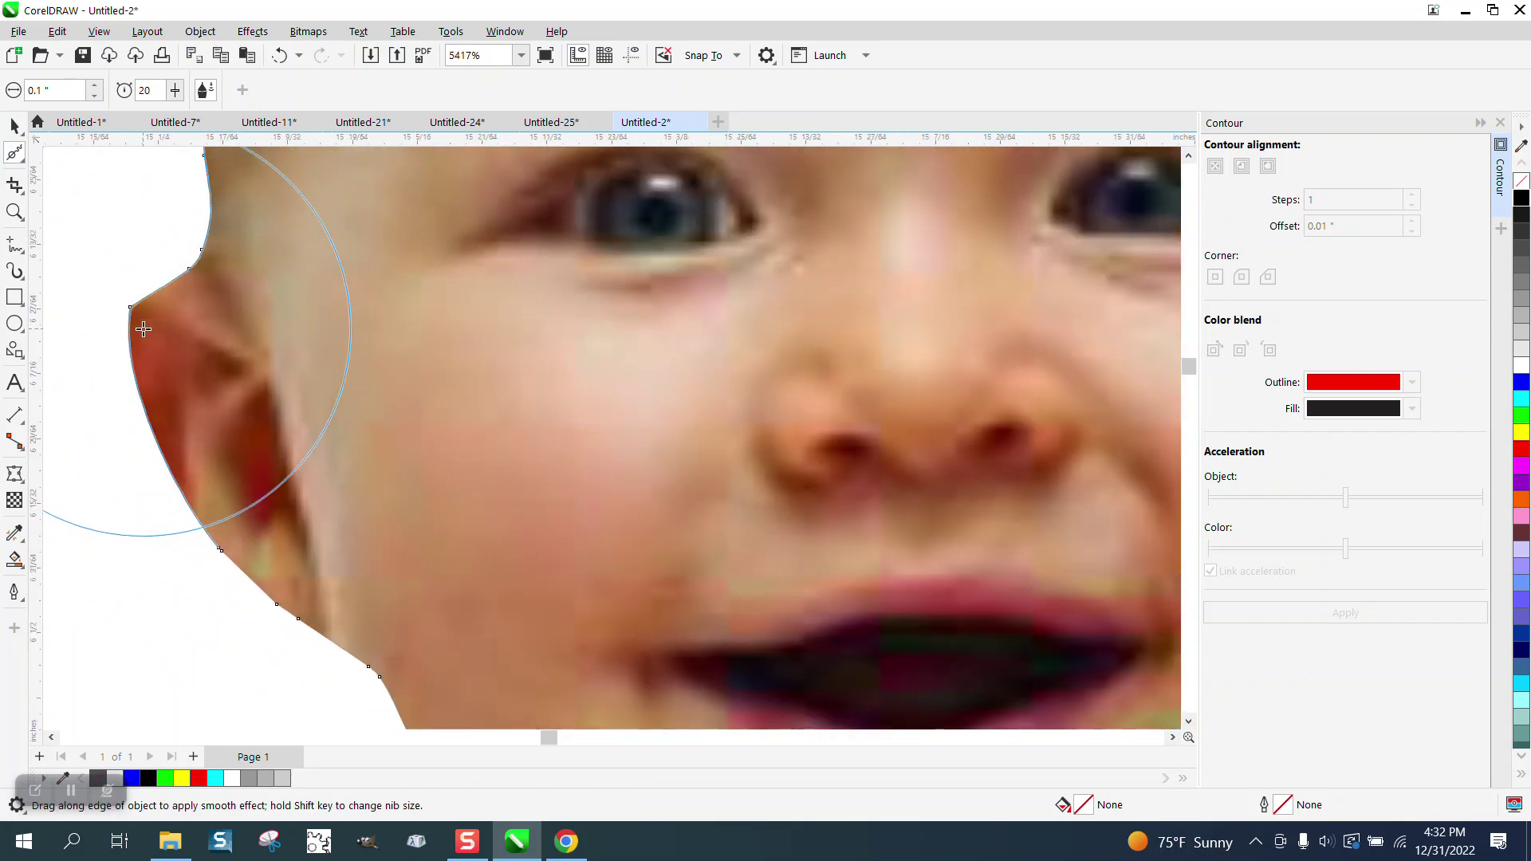
mouse_move(143, 329)
left_mouse_down()
mouse_move(154, 290)
mouse_move(205, 324)
mouse_move(128, 303)
left_mouse_up()
scroll(249, 403, "down", 1)
scroll(249, 408, "down", 3)
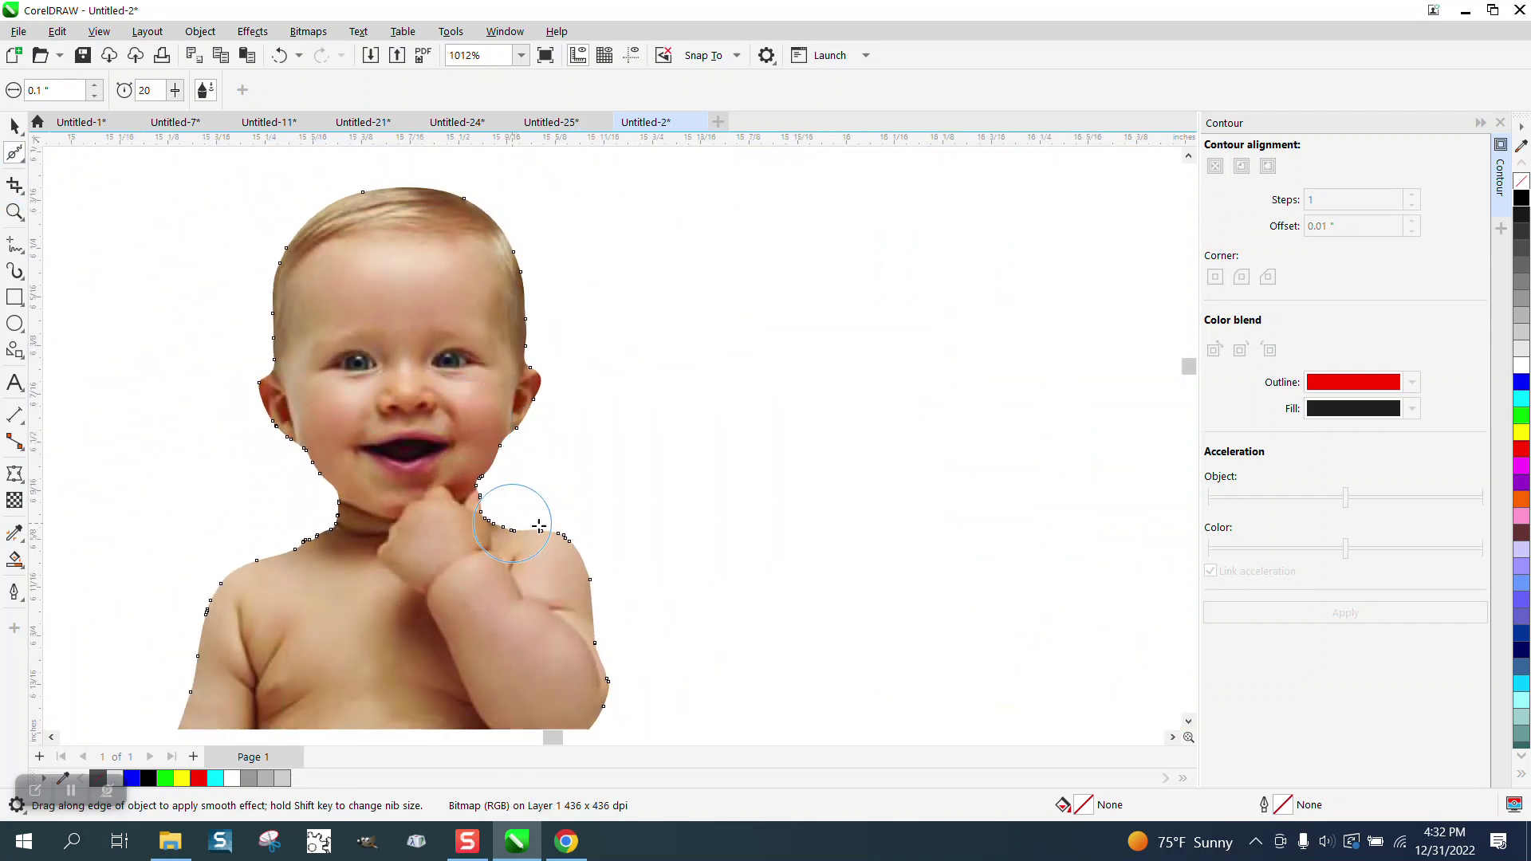
mouse_move(552, 530)
left_mouse_down()
mouse_move(596, 564)
mouse_move(608, 694)
left_mouse_up()
scroll(506, 350, "down", 2)
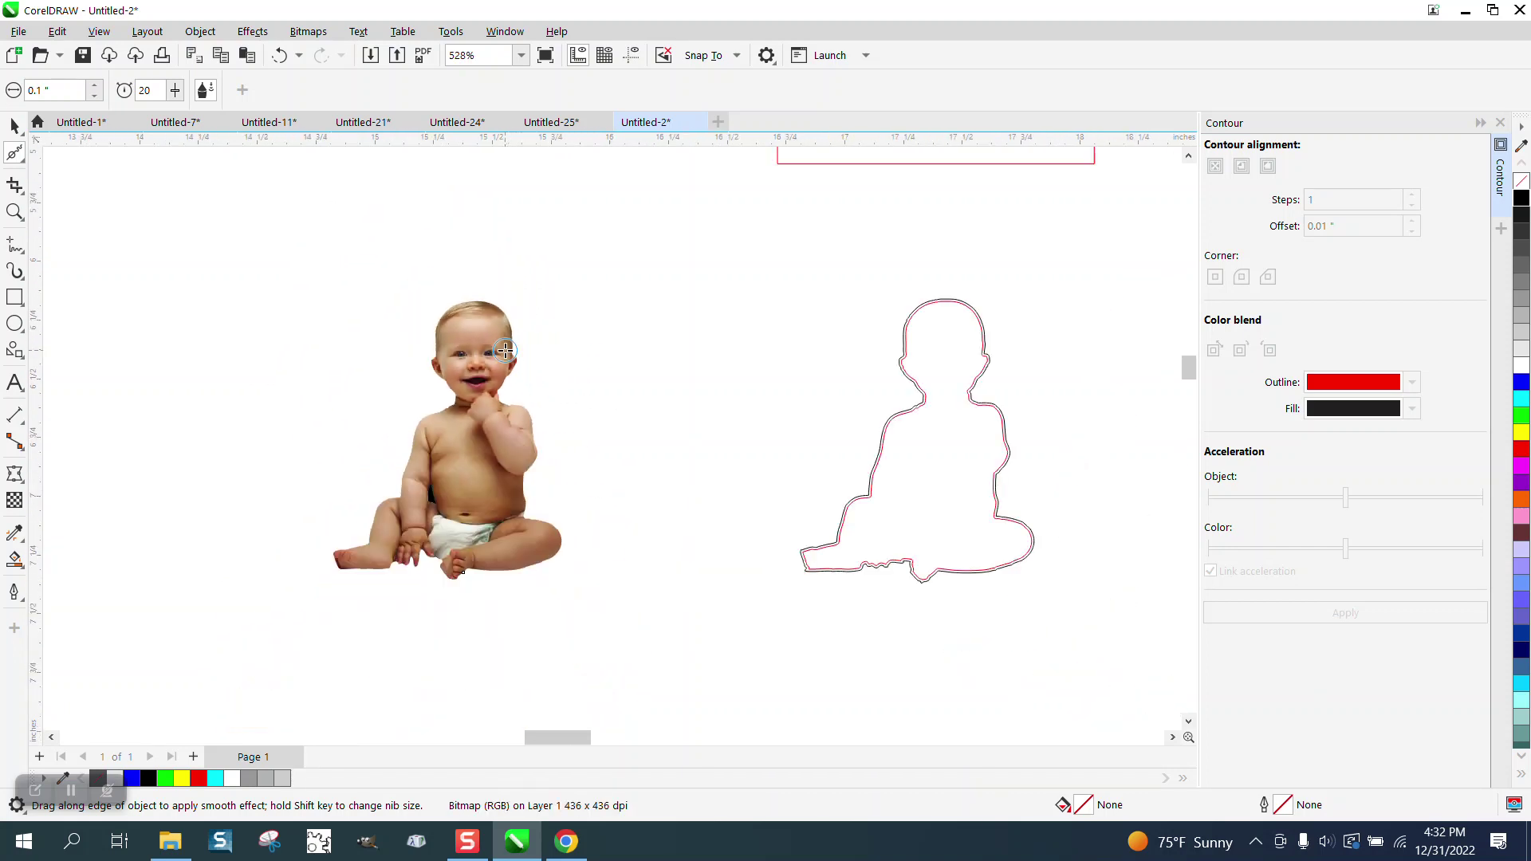
- Zoom in on the foot again and smooth its lower edge
left_click(14, 212)
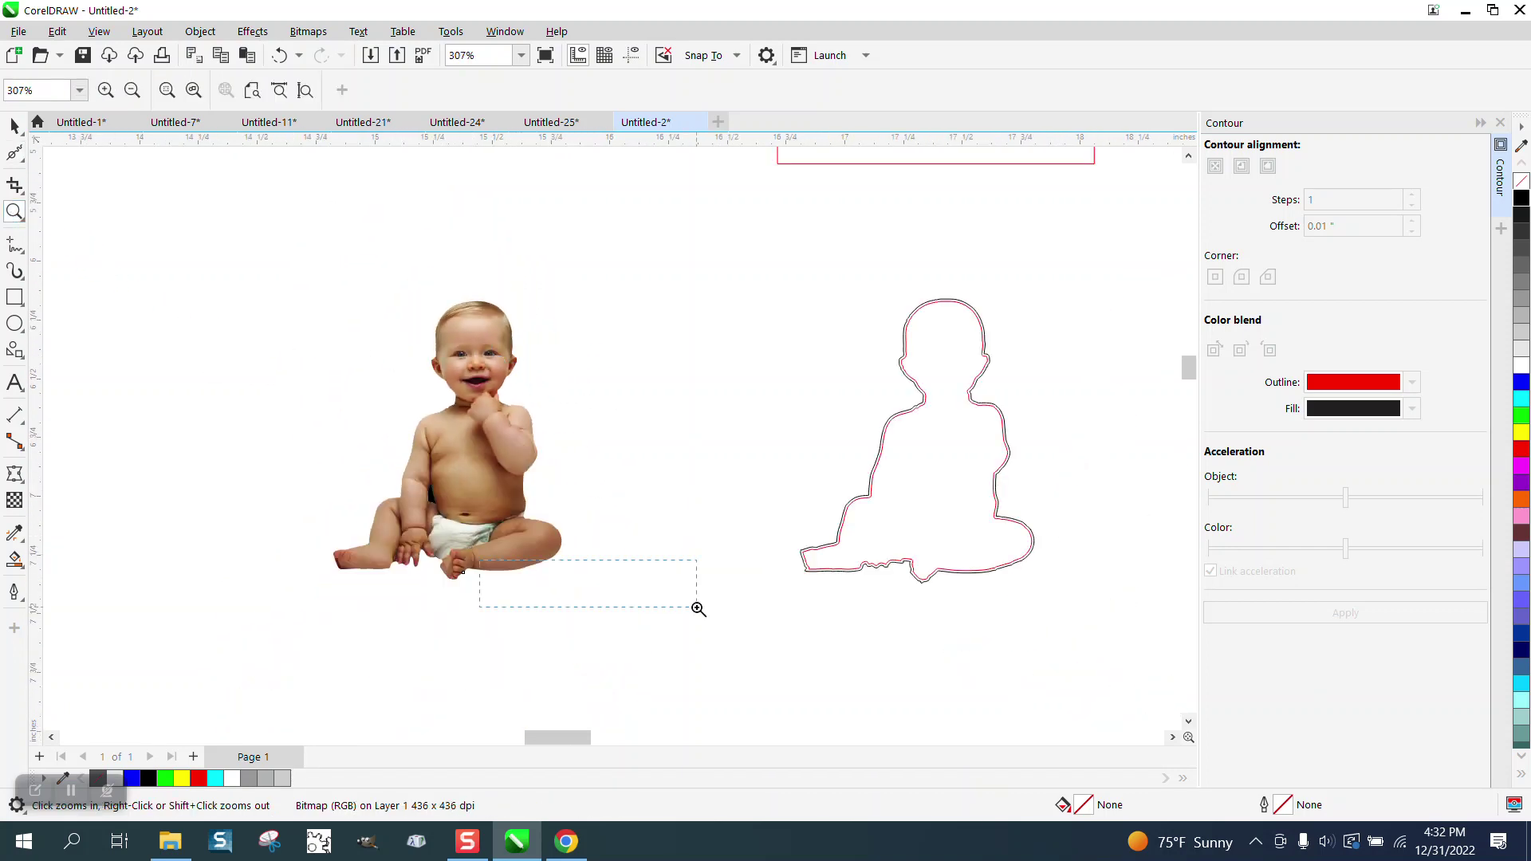
left_click_drag(698, 610, 699, 610)
left_click(21, 162)
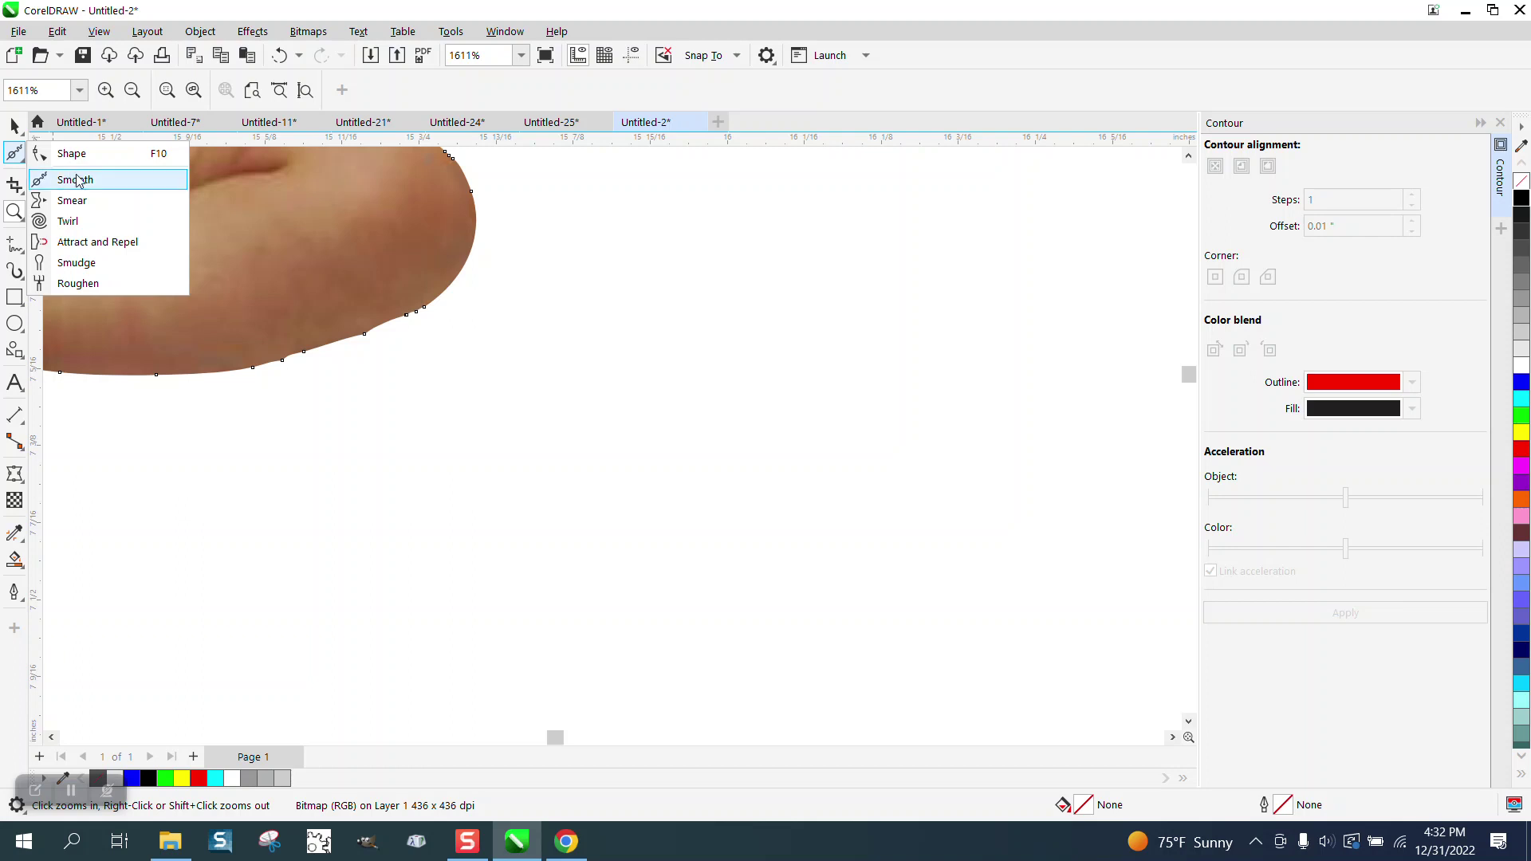
left_click(77, 182)
mouse_move(433, 290)
left_mouse_down()
mouse_move(275, 364)
mouse_move(183, 372)
mouse_move(439, 317)
mouse_move(428, 304)
mouse_move(270, 376)
left_mouse_up()
scroll(381, 485, "down", 2)
scroll(381, 485, "down", 8)
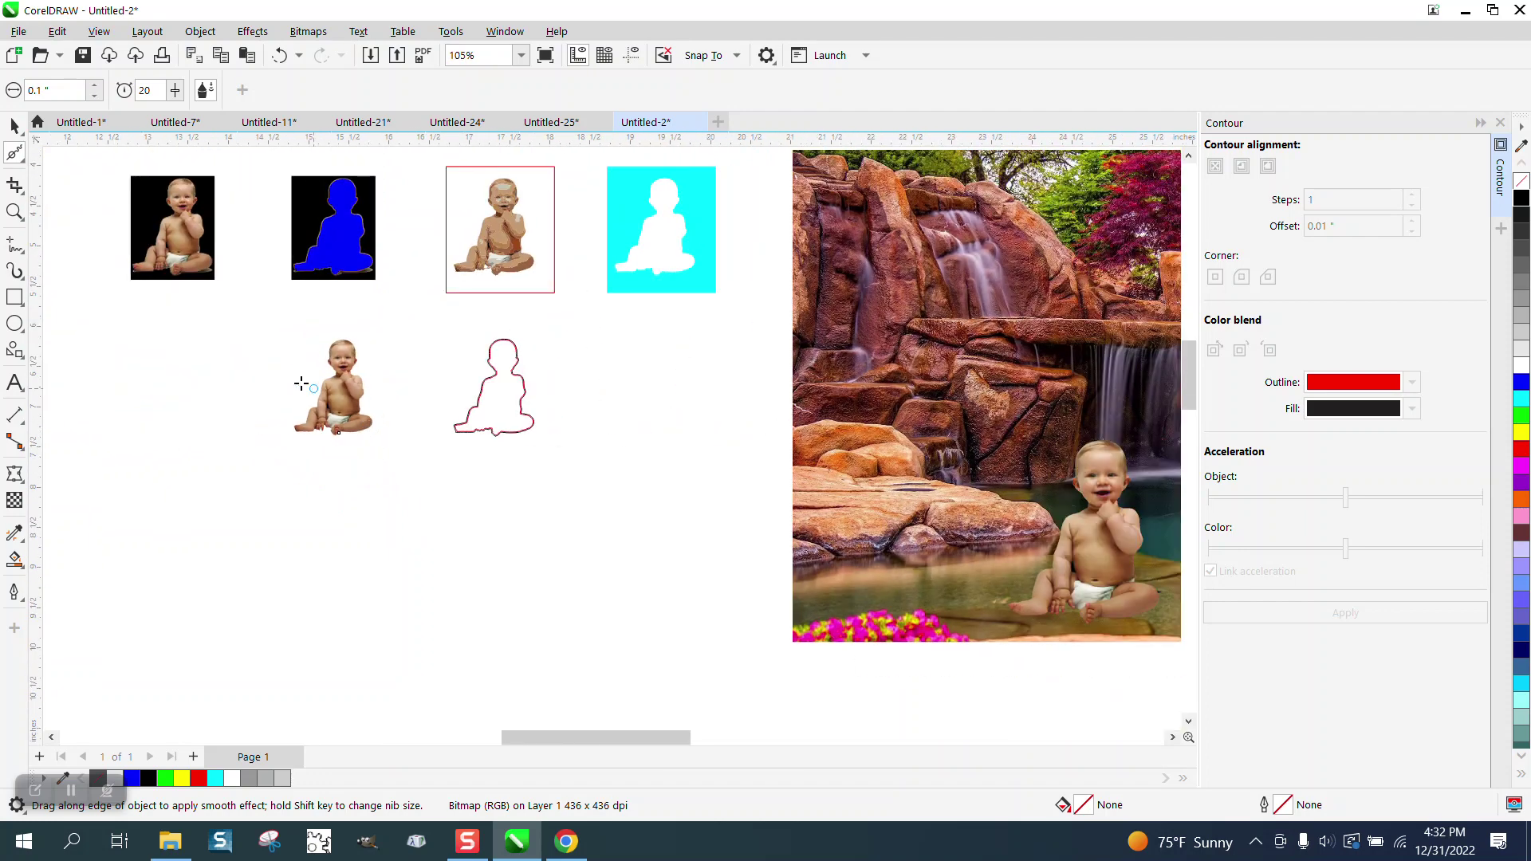
- Move the old baby off the waterfall photo and place the enlarged smoothed baby in the pool
left_click(15, 125)
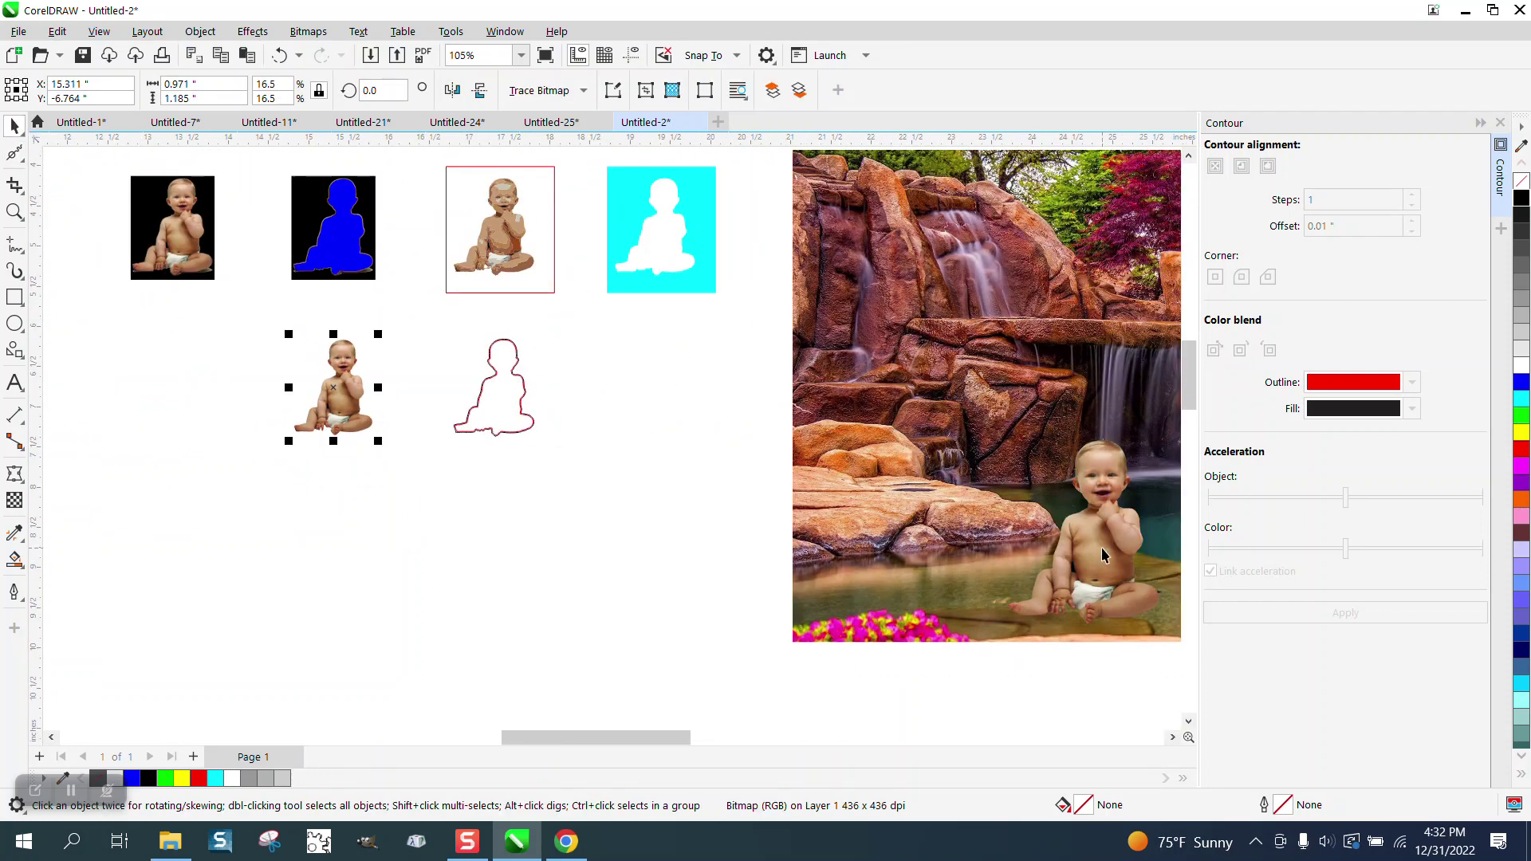
left_click_drag(1103, 554, 326, 554)
left_click_drag(362, 437, 637, 574)
left_click_drag(575, 491, 1066, 542)
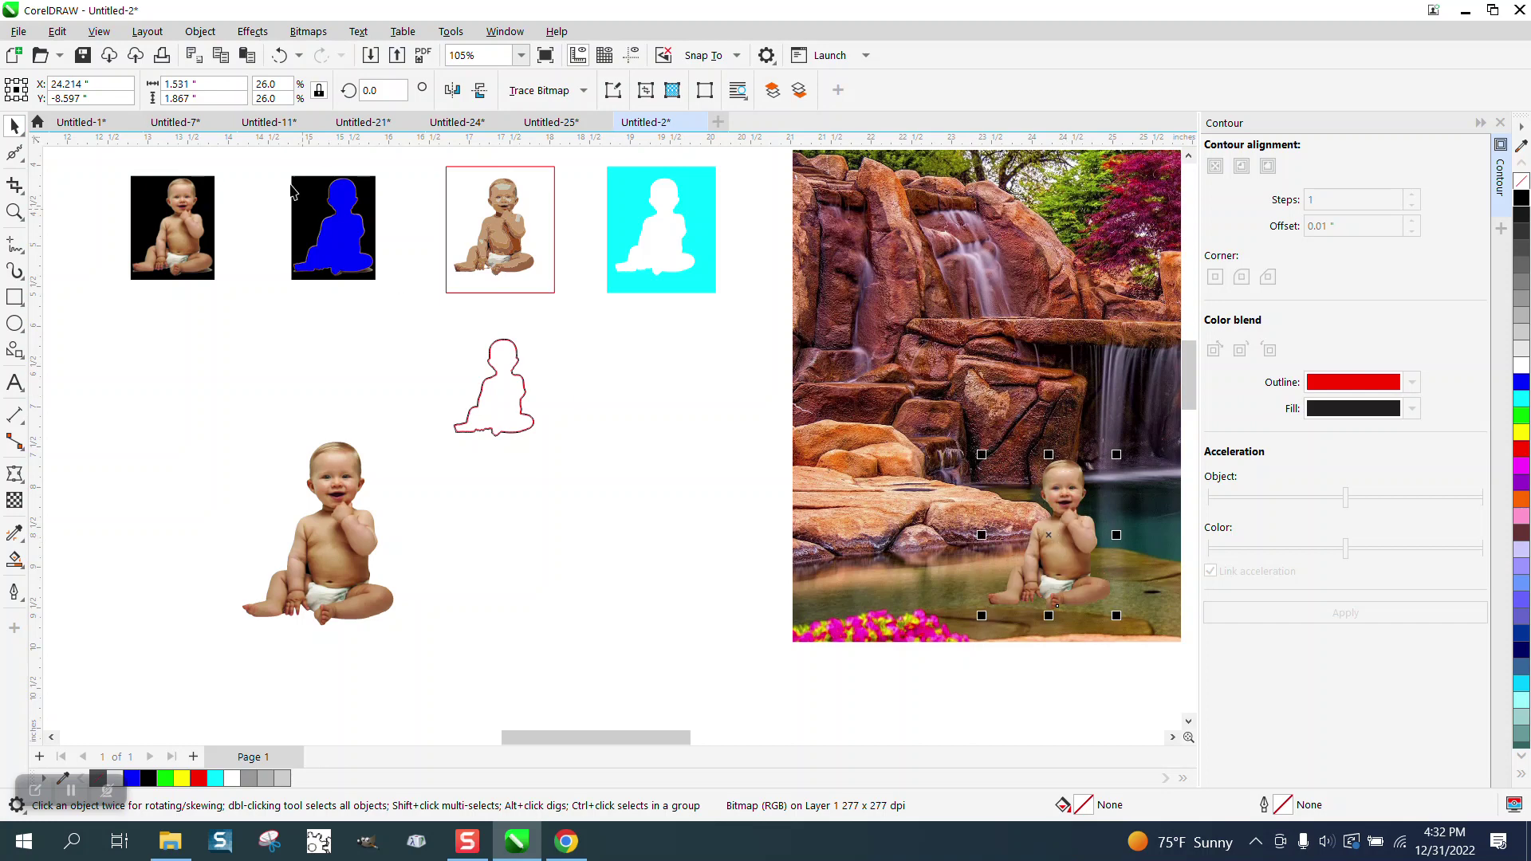
- Bring the baby in front of the waterfall photo using Object > Order
left_click(201, 32)
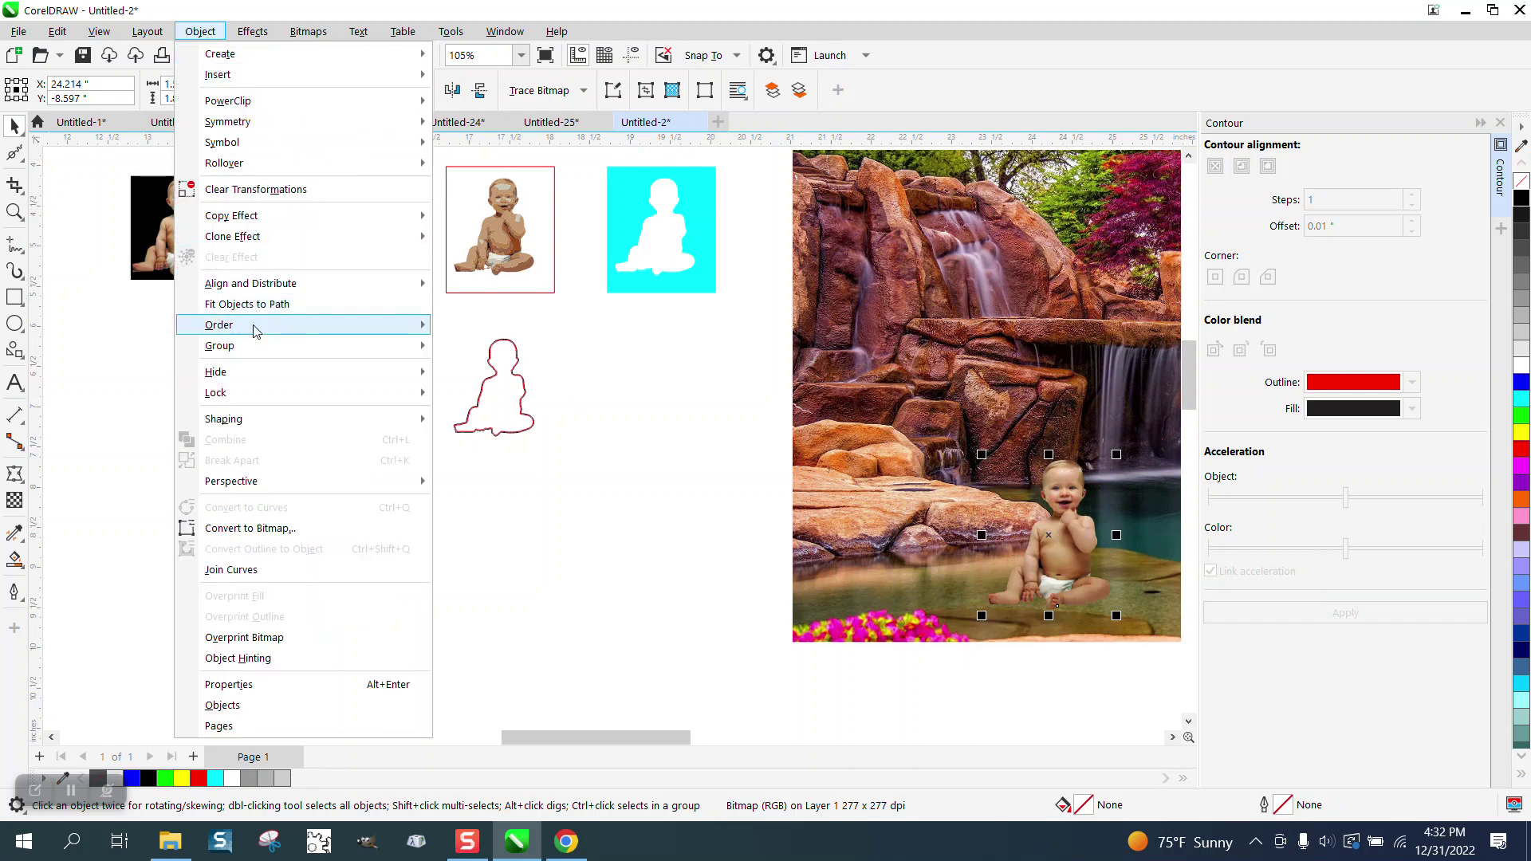
mouse_move(382, 325)
left_click(478, 350)
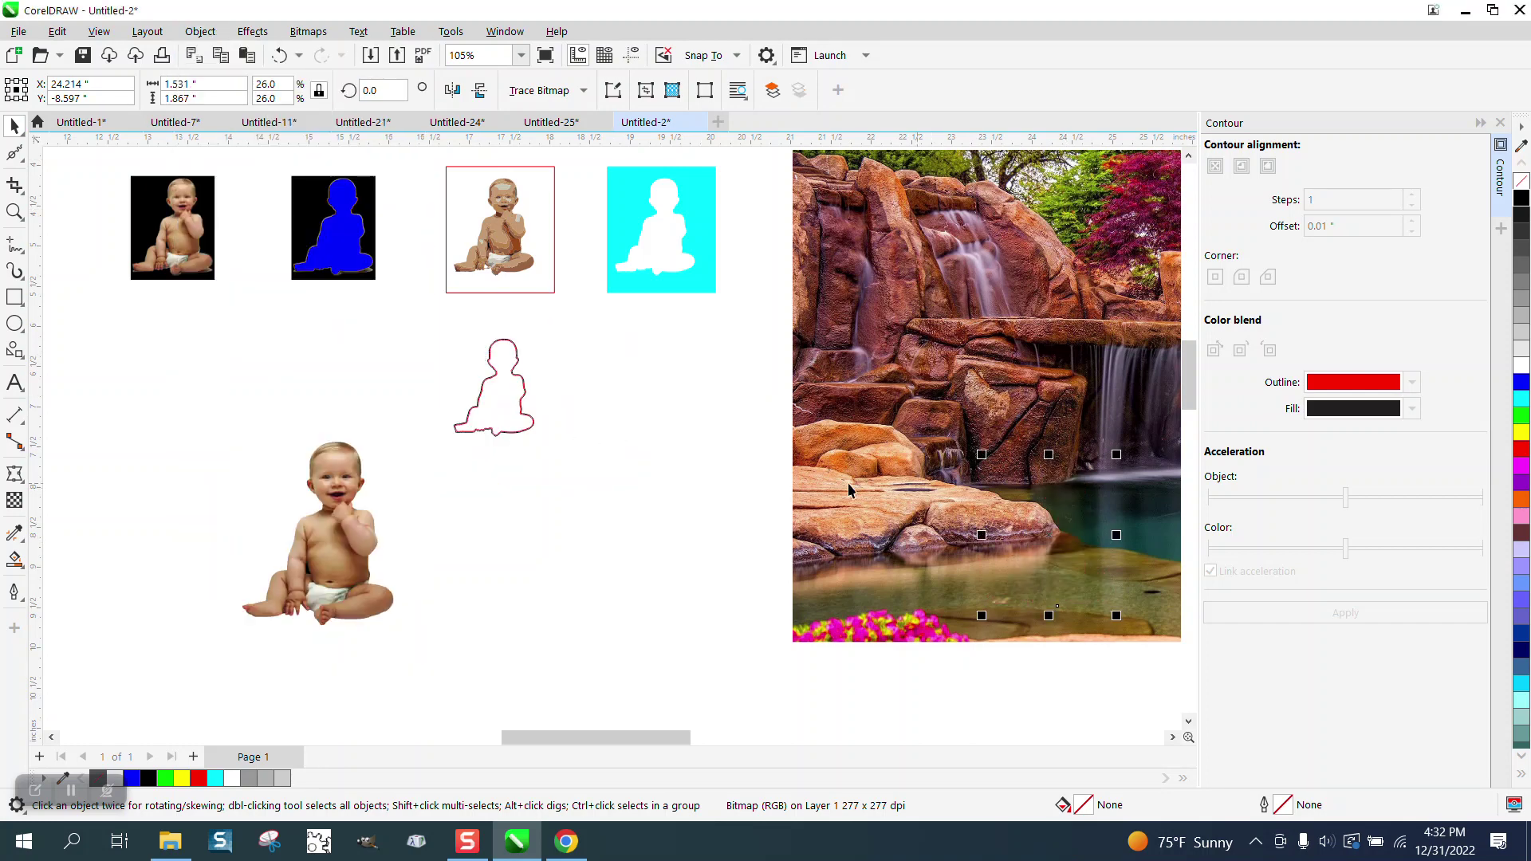
left_click(200, 32)
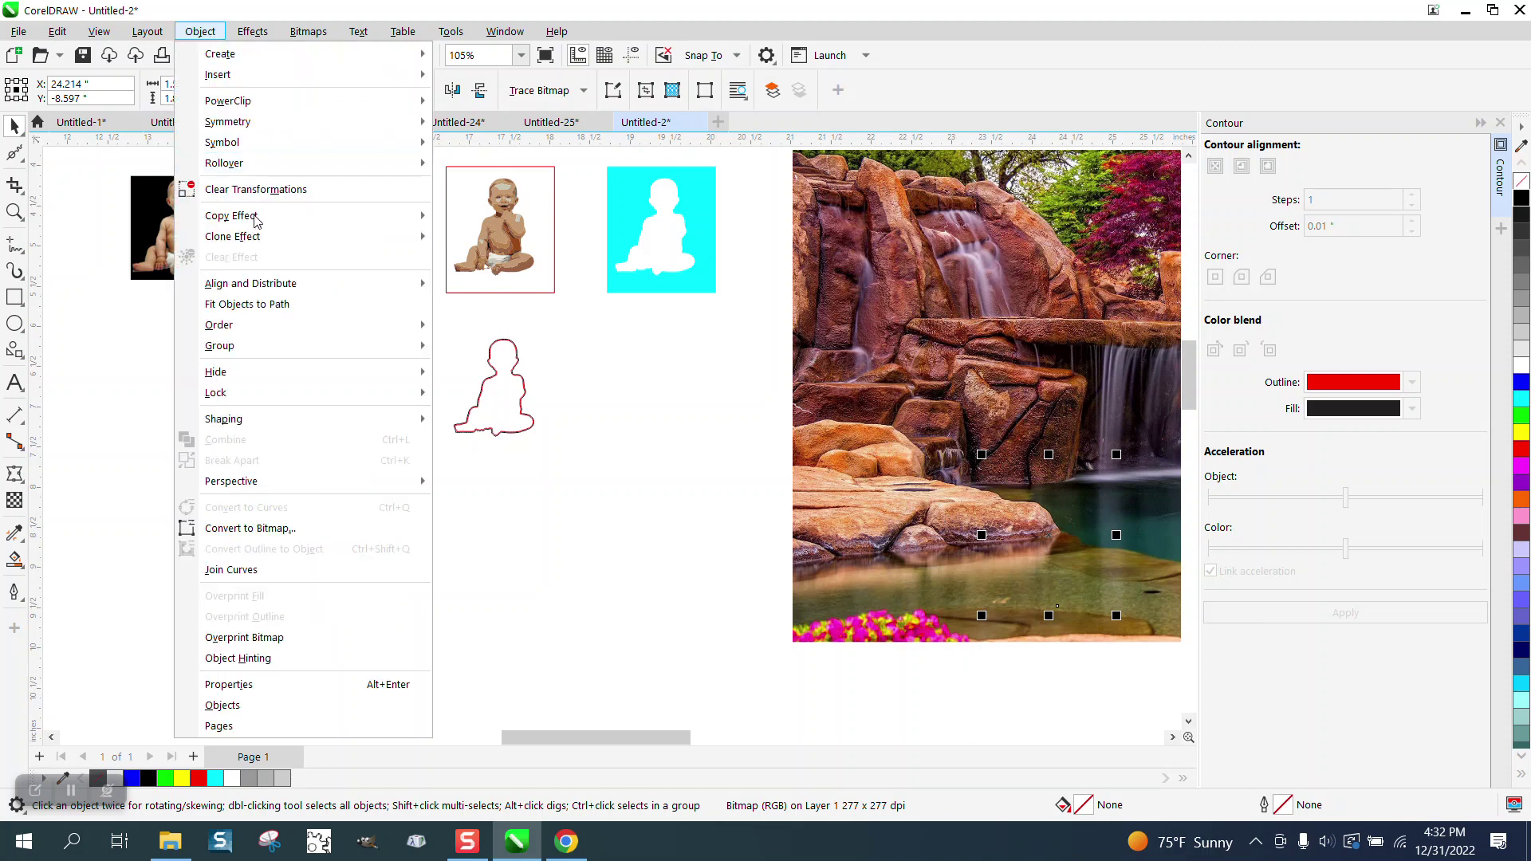
mouse_move(263, 324)
left_click(488, 331)
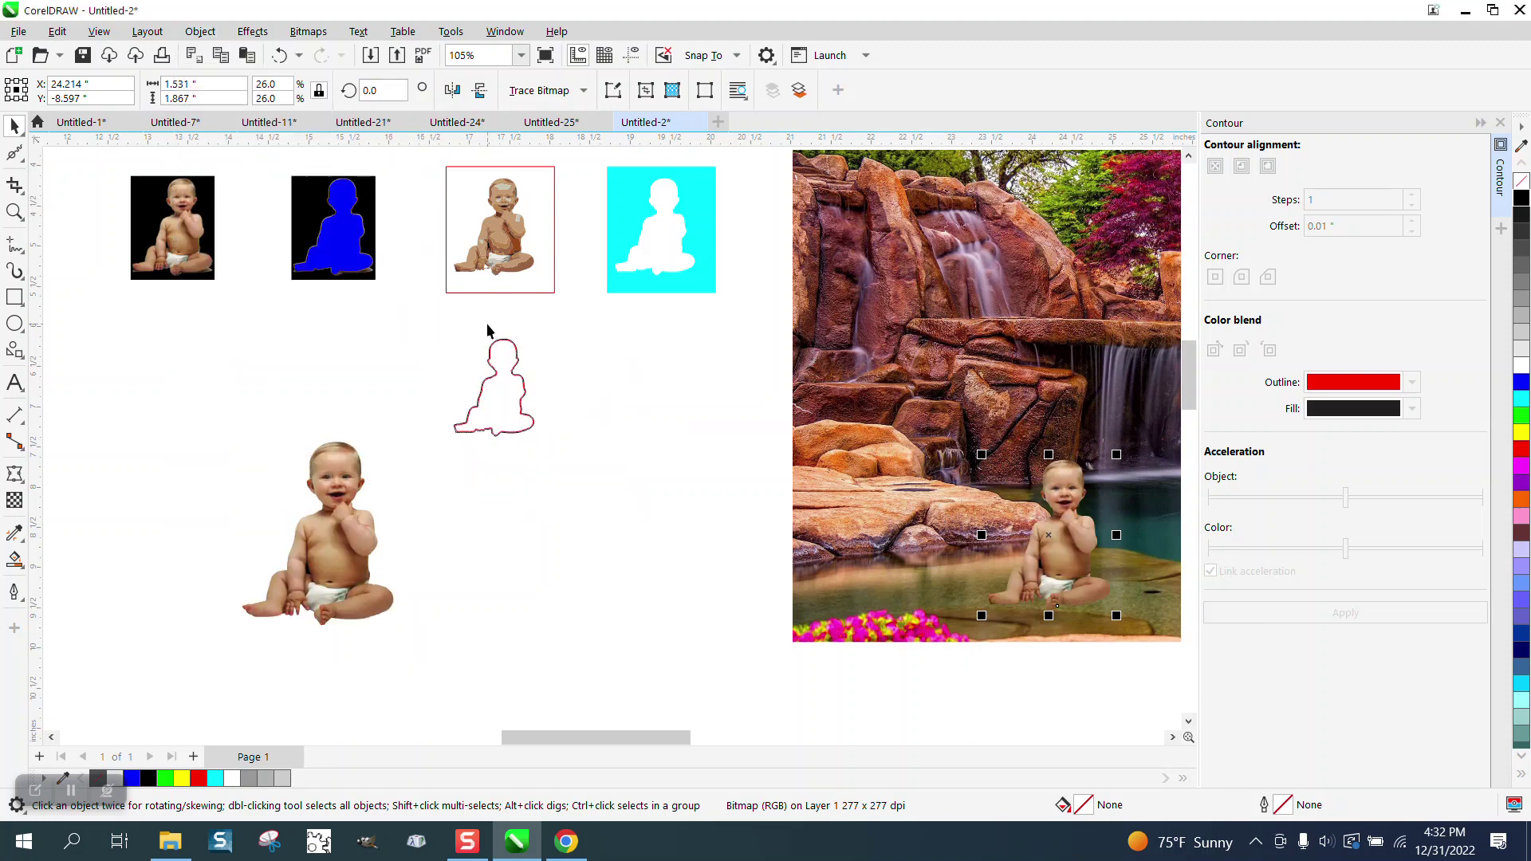
- Zoom in and nudge the baby right and slightly up onto the stone ledge
left_click(15, 212)
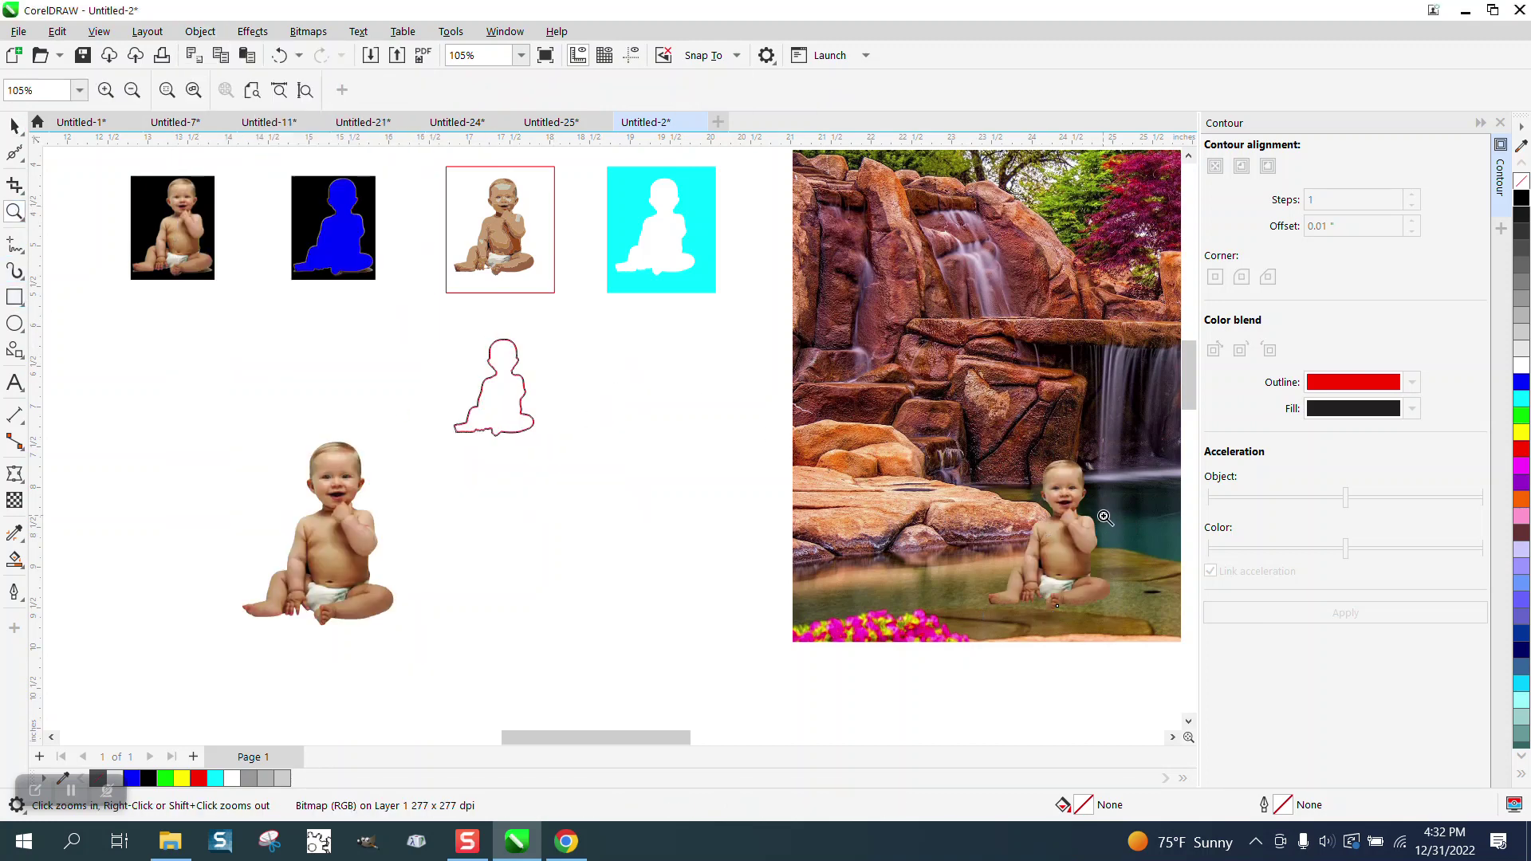
left_click_drag(1093, 496, 1210, 694)
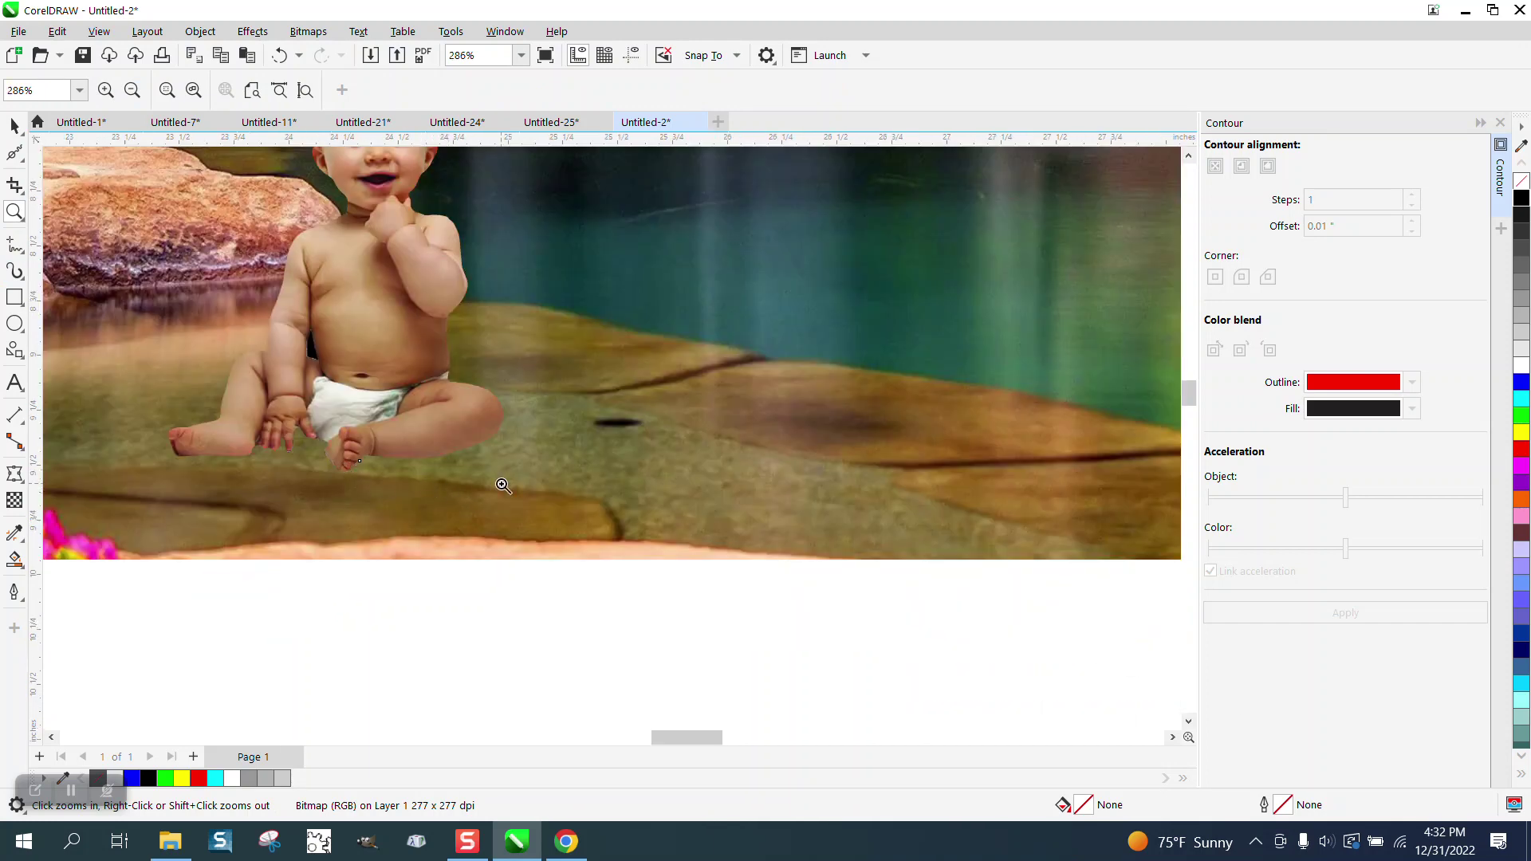
scroll(536, 441, "down", 1)
left_click(15, 126)
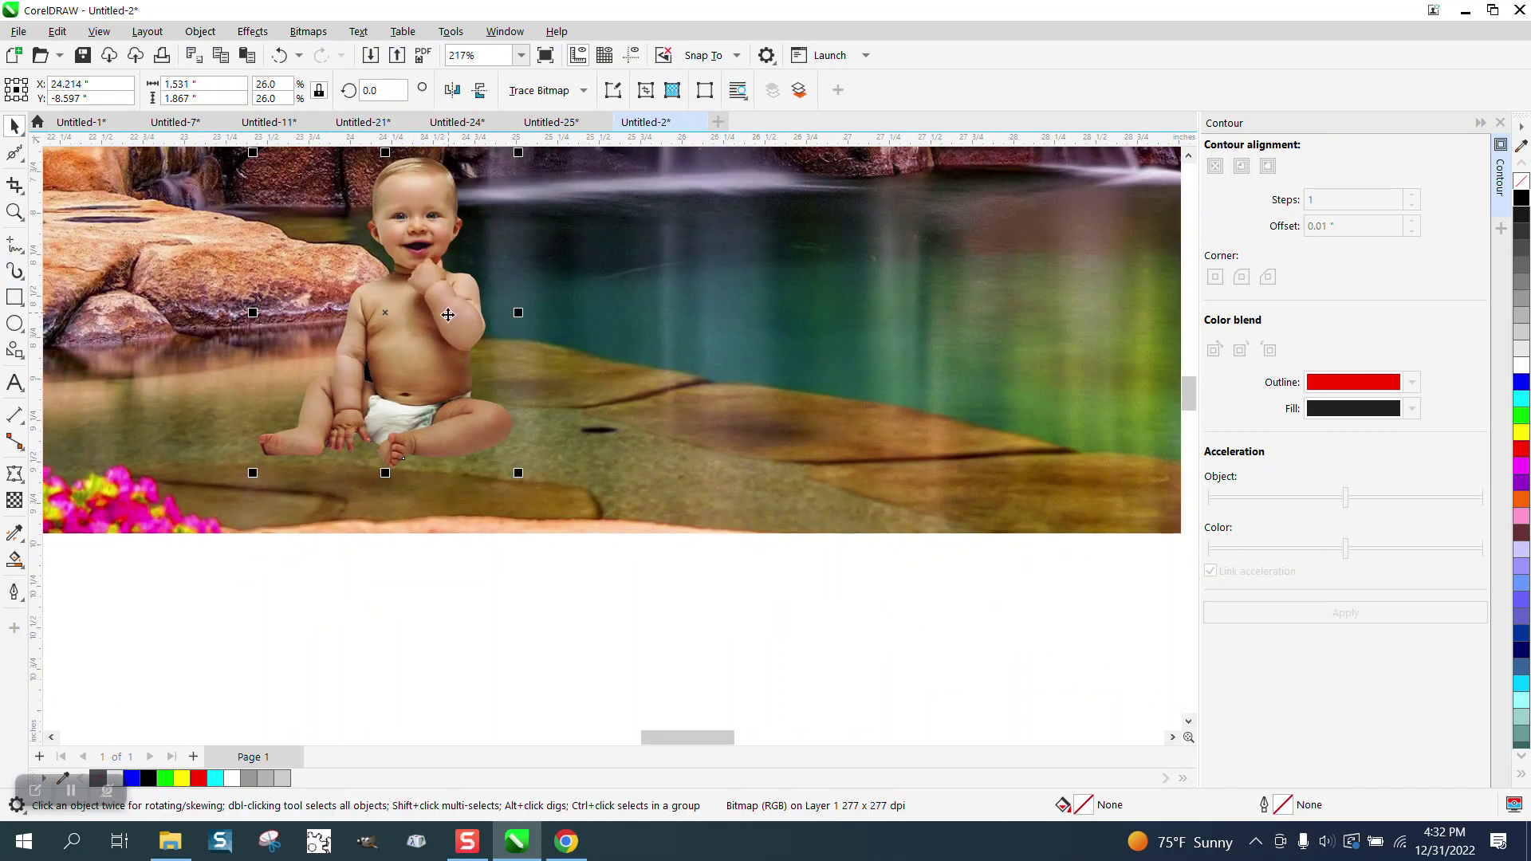
left_click_drag(444, 319, 496, 331)
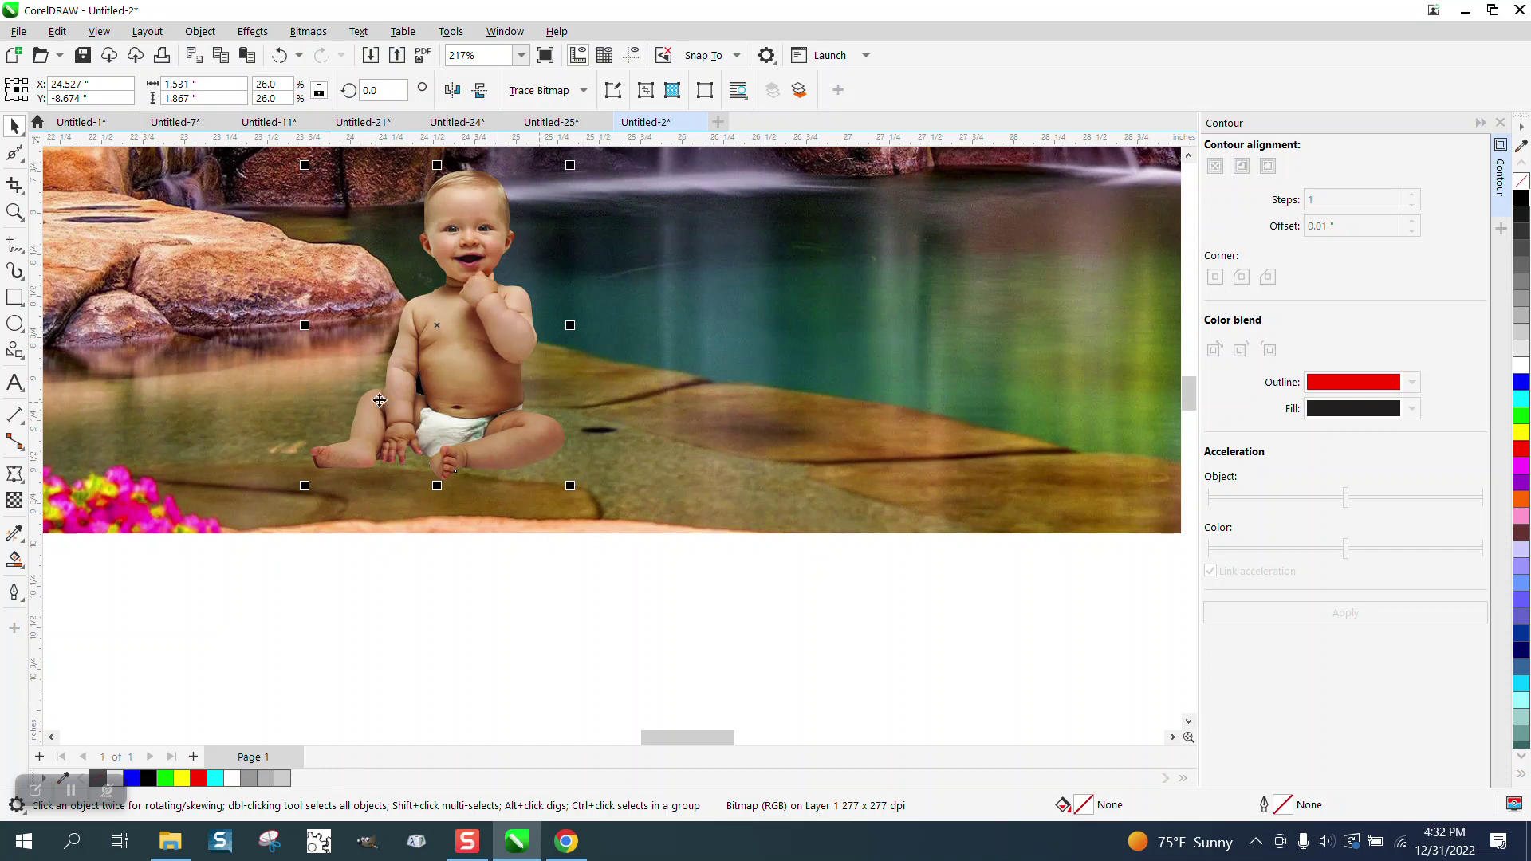
left_click(518, 570)
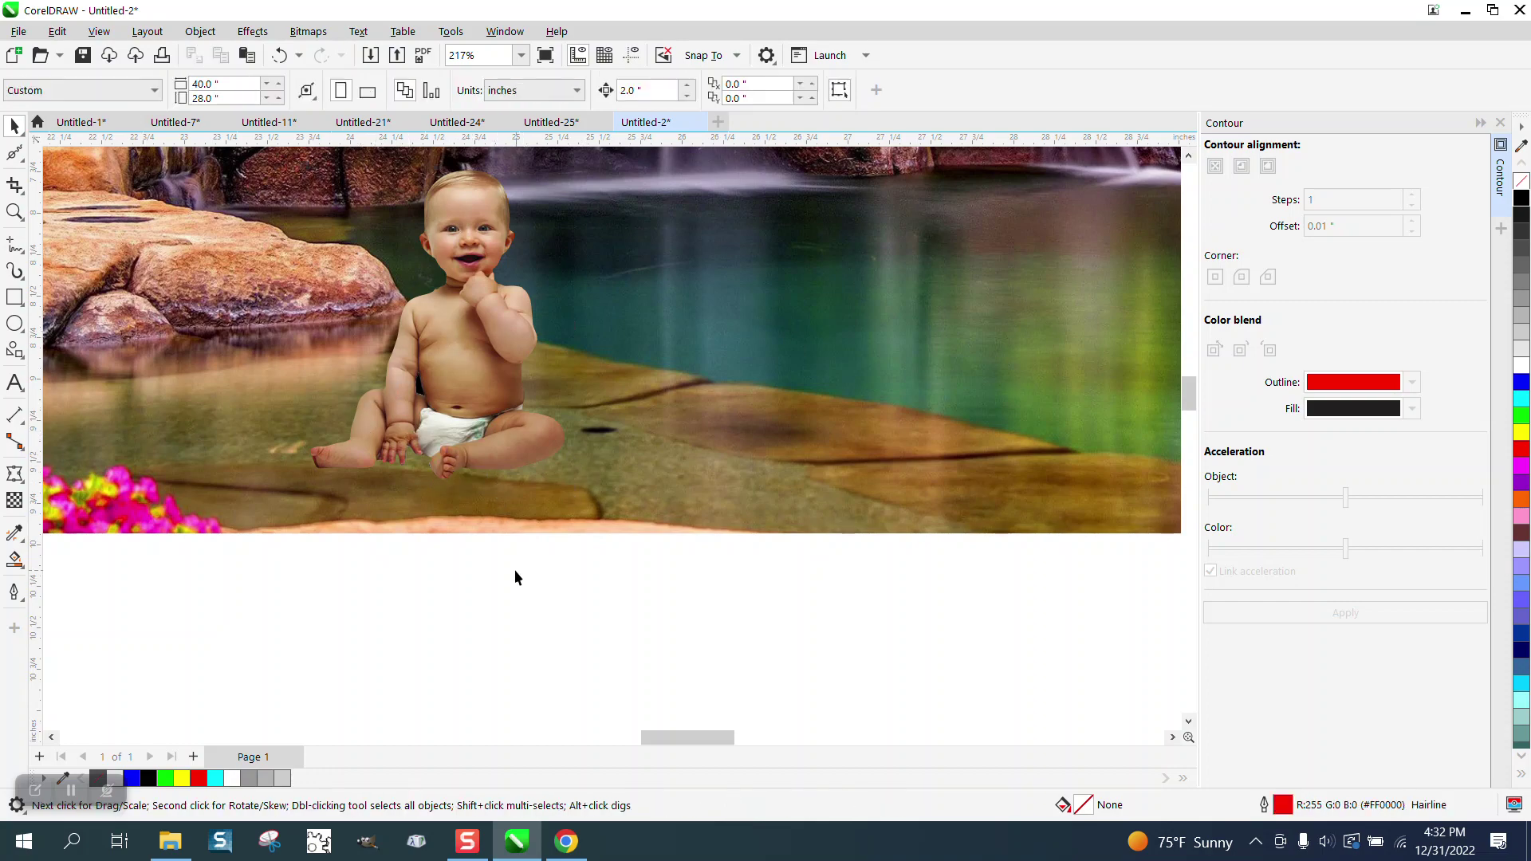
scroll(459, 474, "down", 1)
scroll(462, 454, "down", 2)
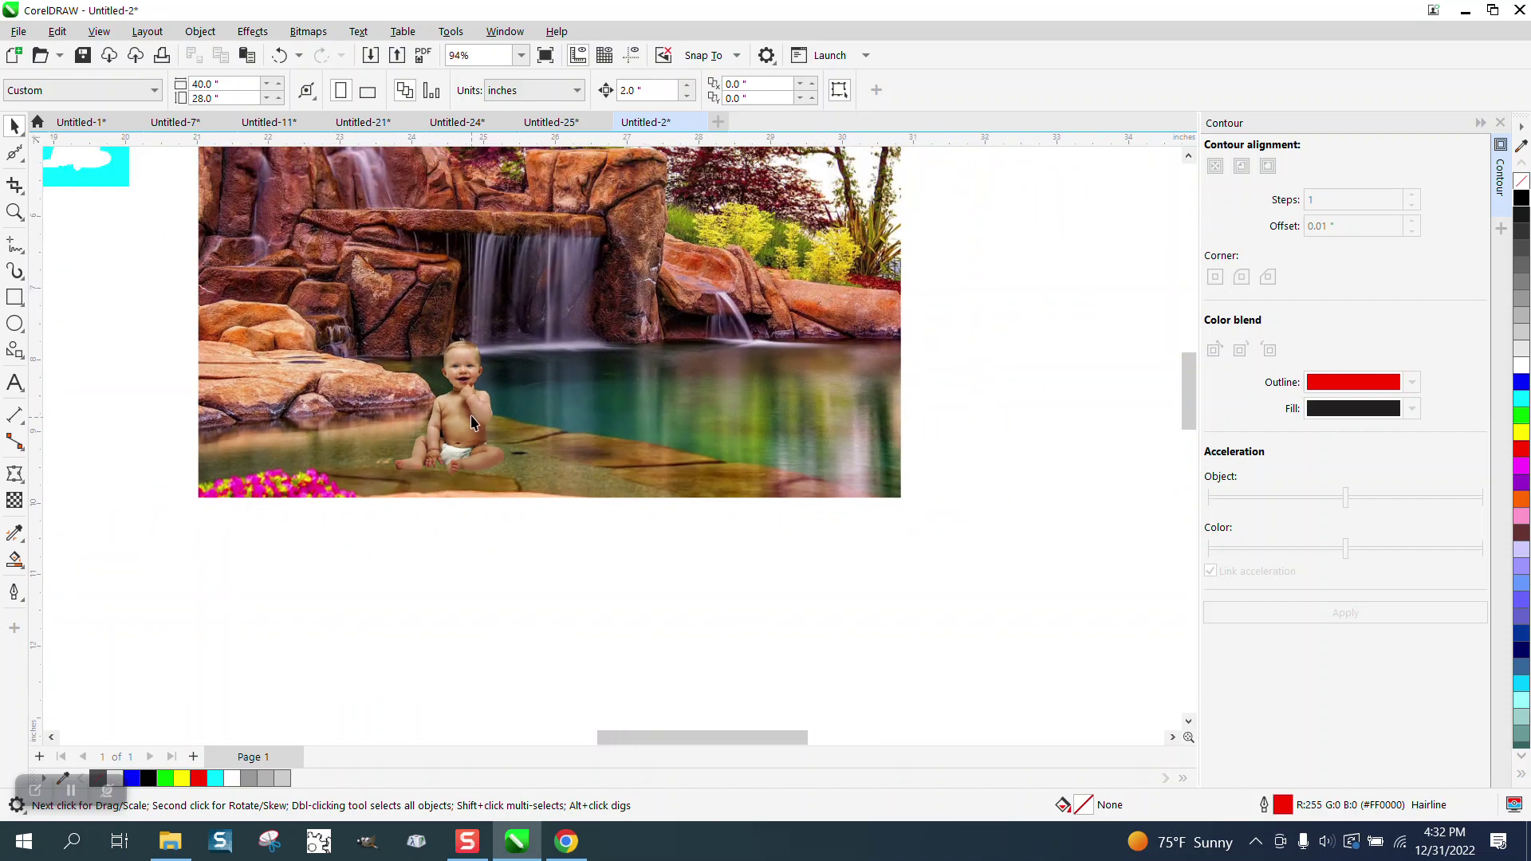
left_click(477, 429)
left_click_drag(496, 470, 504, 467)
- Zoom in to check the placement, zoom back out to the whole scene, and deselect
left_click(14, 210)
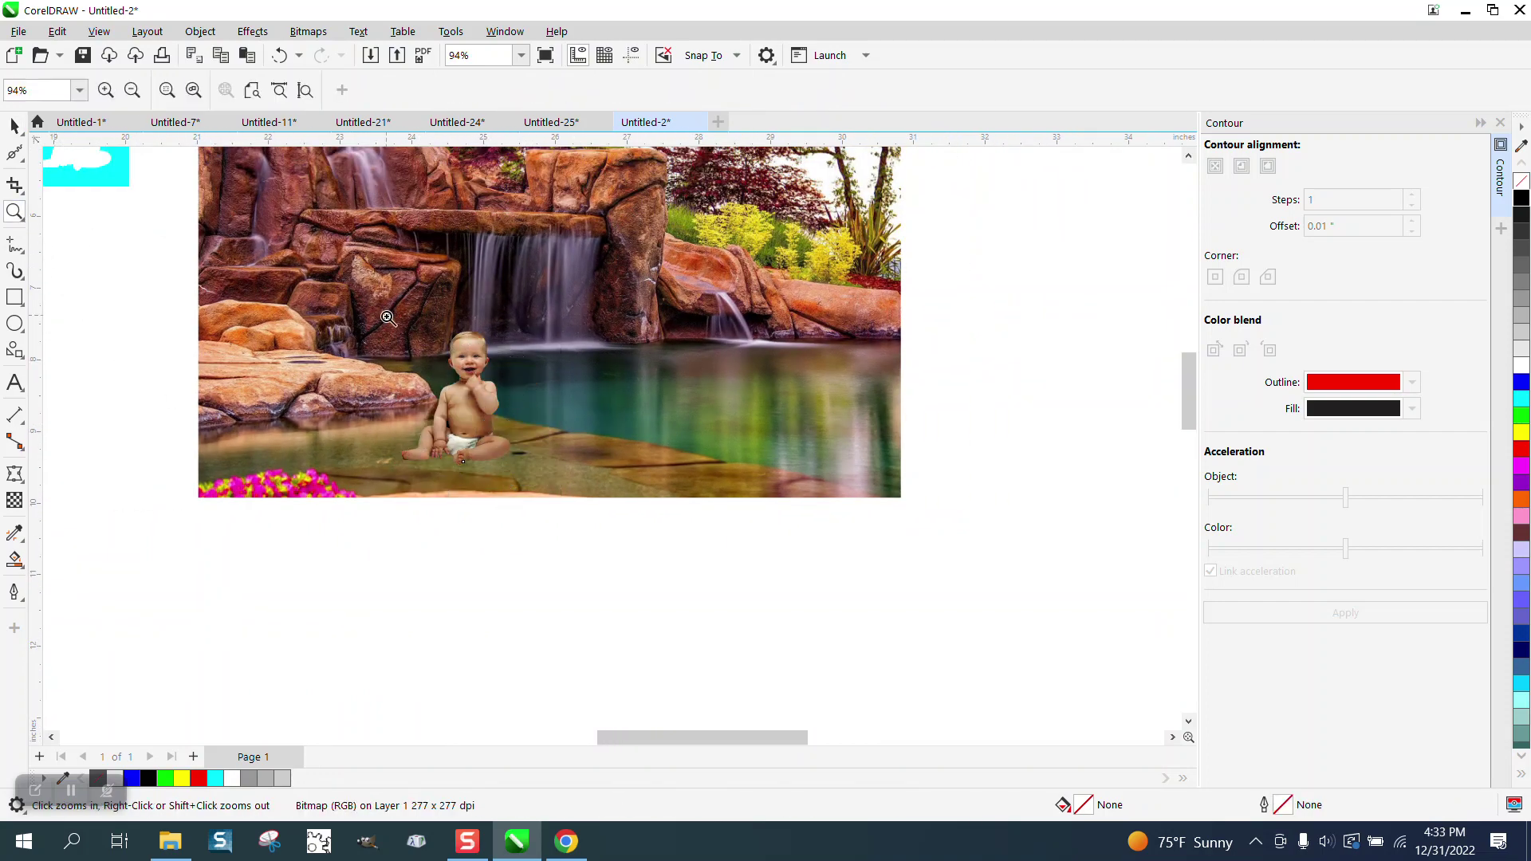
left_click_drag(381, 306, 814, 582)
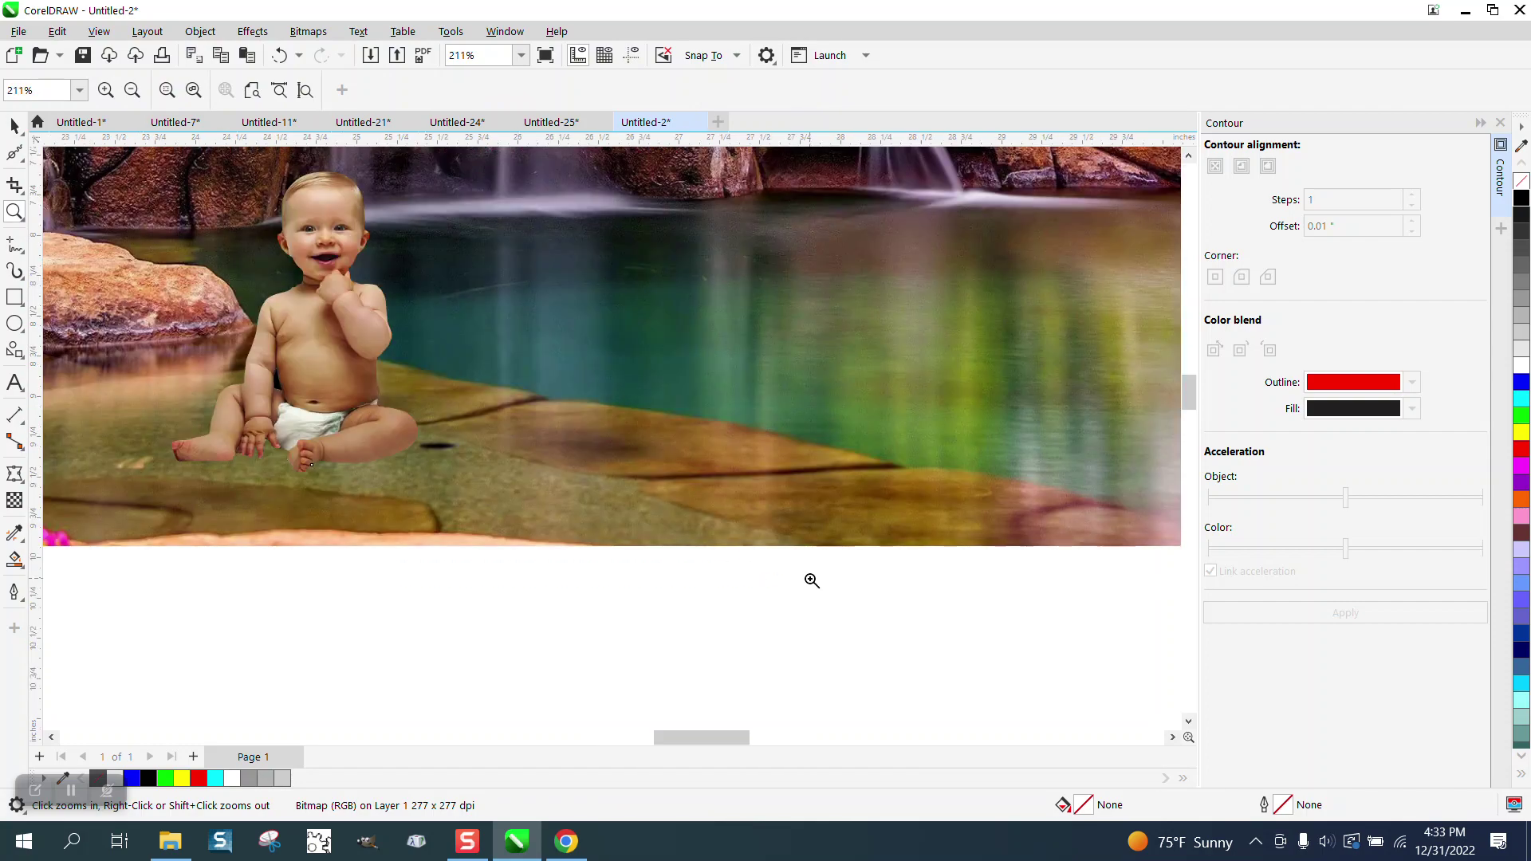
right_click(812, 580)
left_click(16, 125)
scroll(505, 439, "down", 1)
left_click(340, 260)
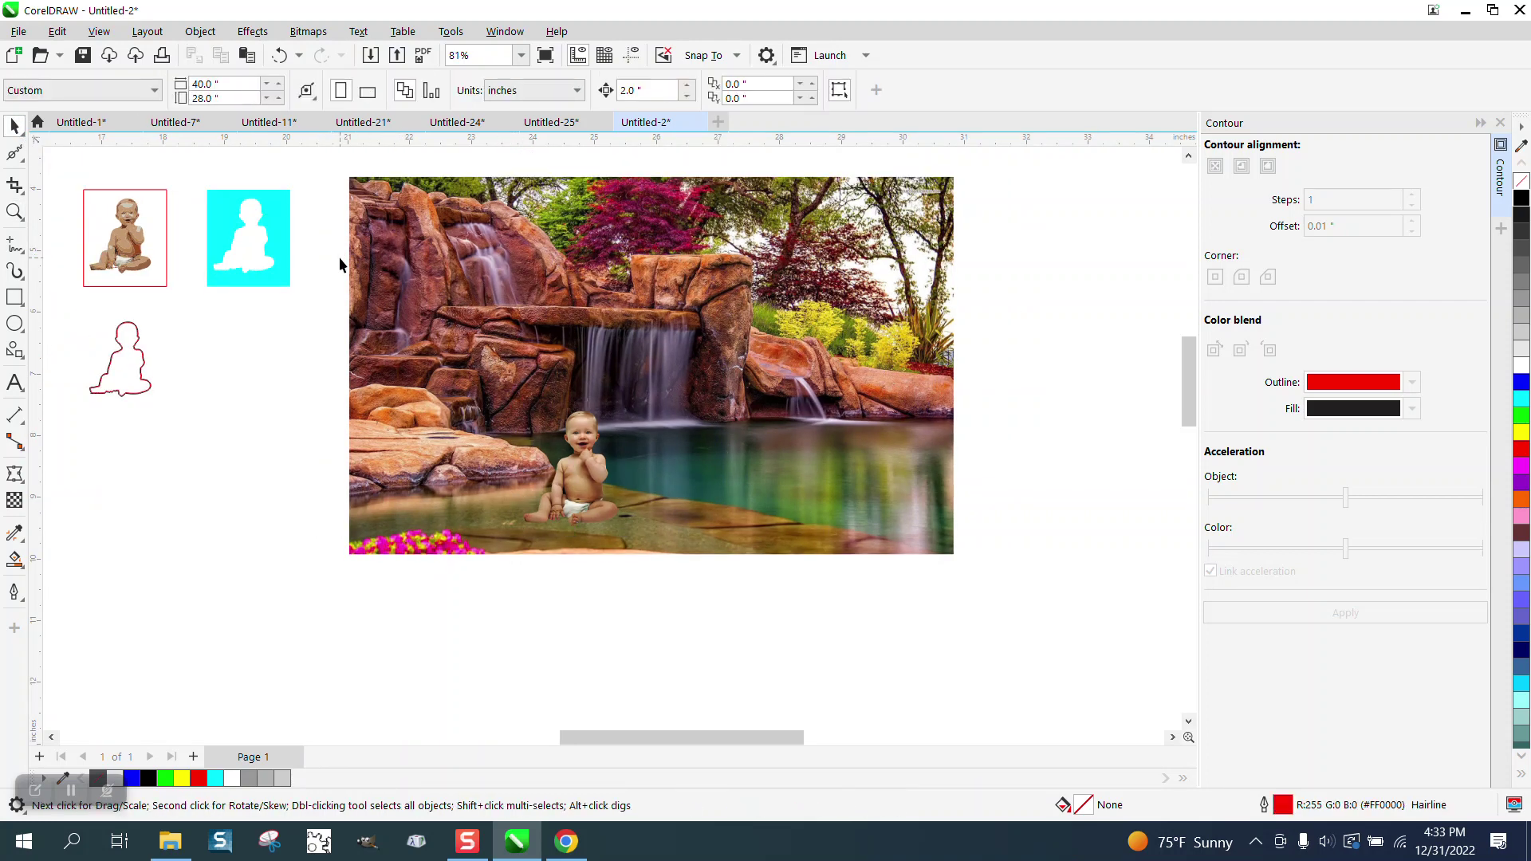